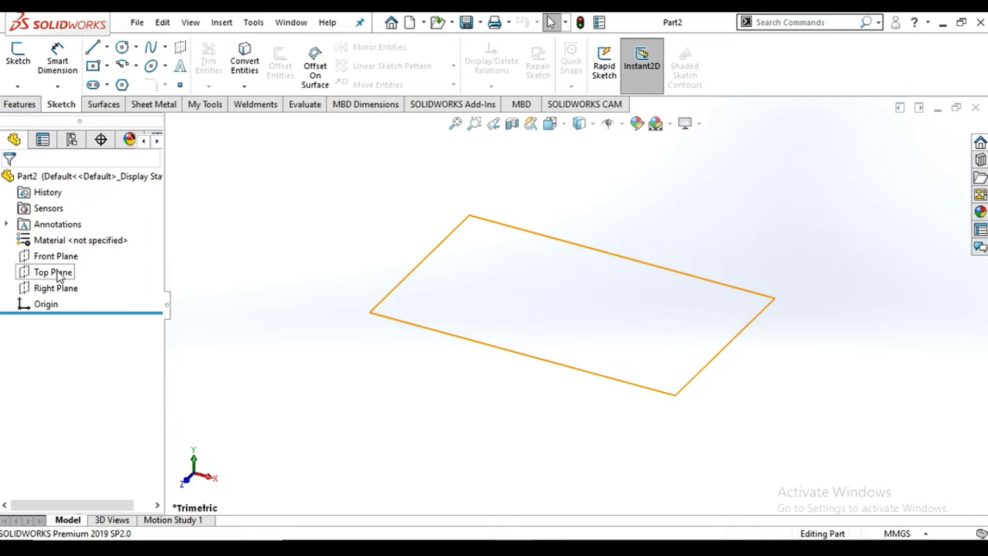
# Step: Create two reference planes above the Top Plane, offset at 50 mm spacing
pyautogui.click(59, 274)
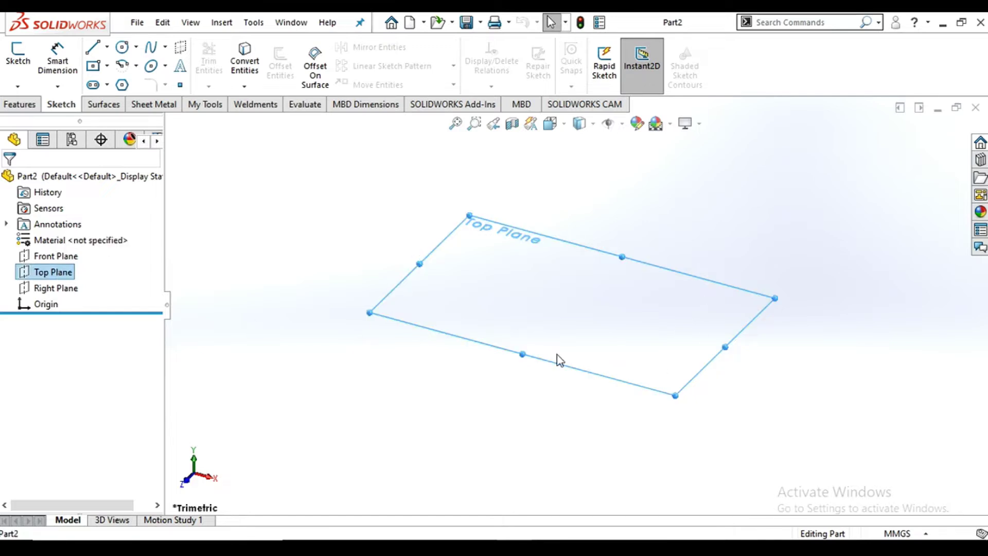
pyautogui.click(23, 105)
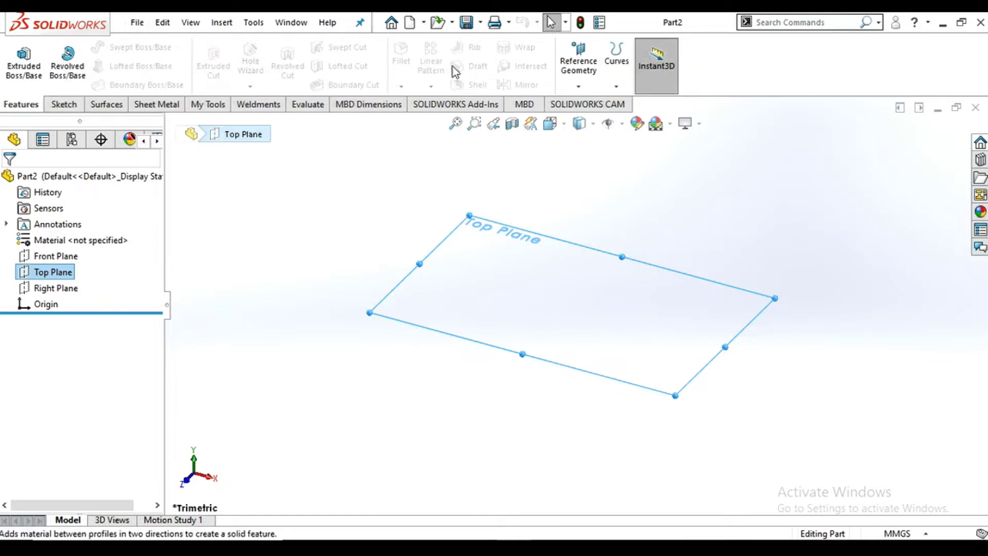
pyautogui.click(580, 87)
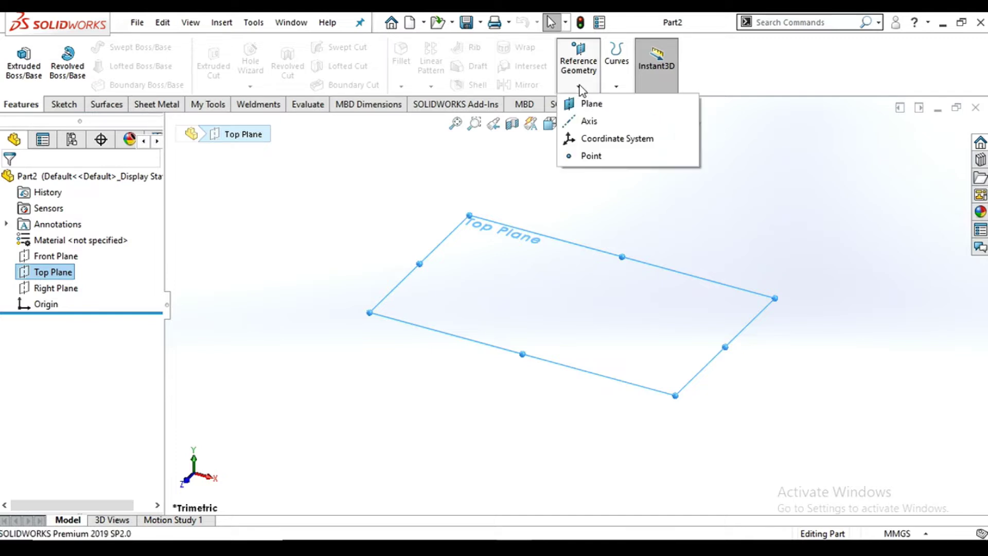
pyautogui.click(608, 105)
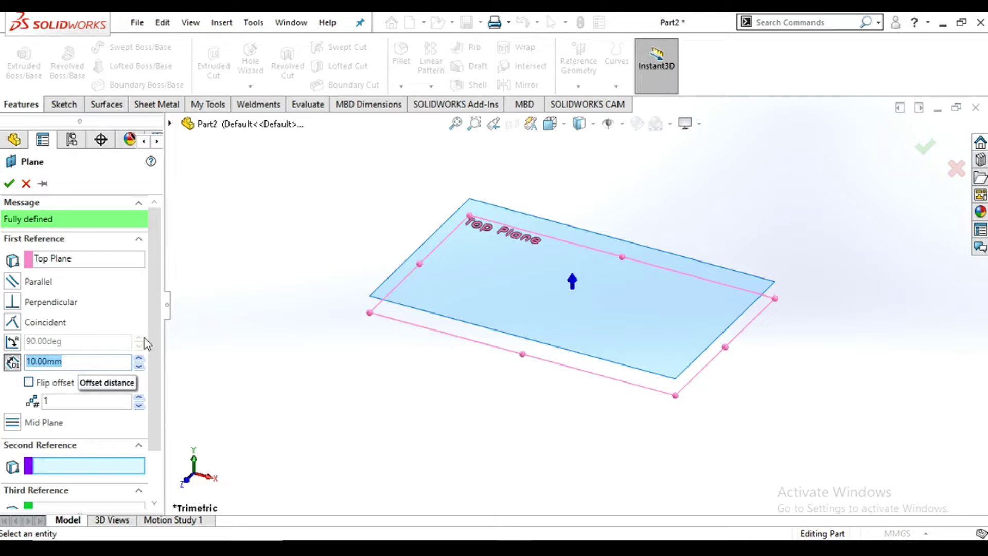
pyautogui.click(140, 359)
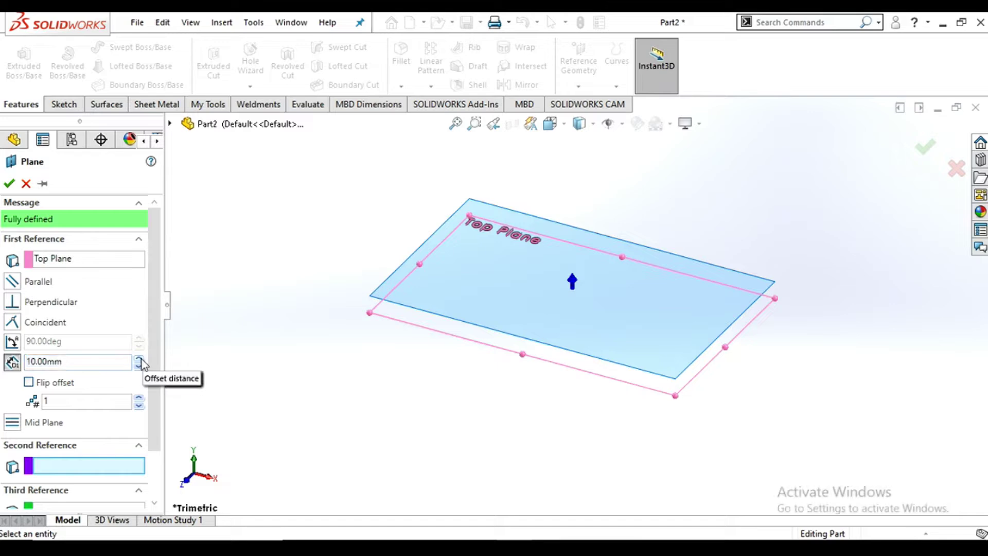
pyautogui.click(140, 359)
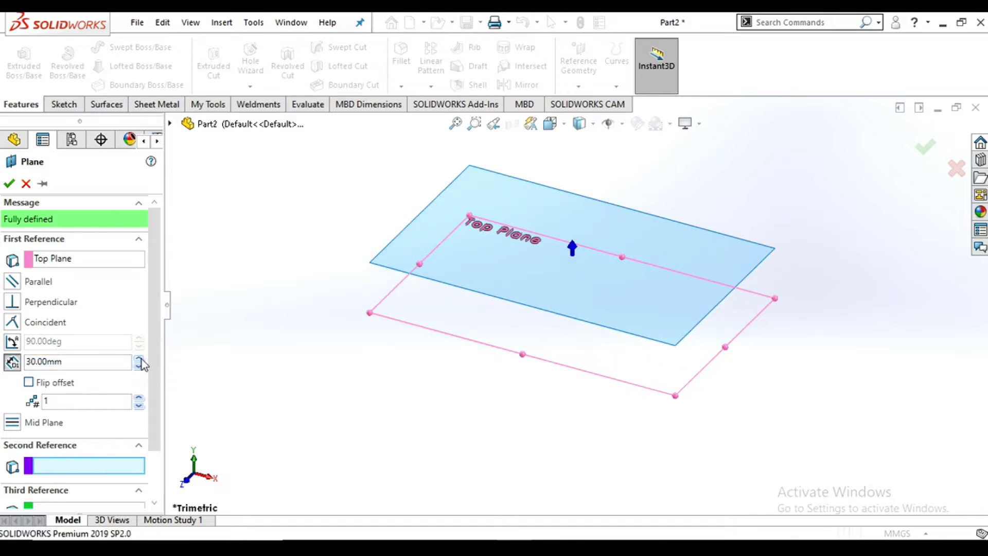
pyautogui.click(140, 359)
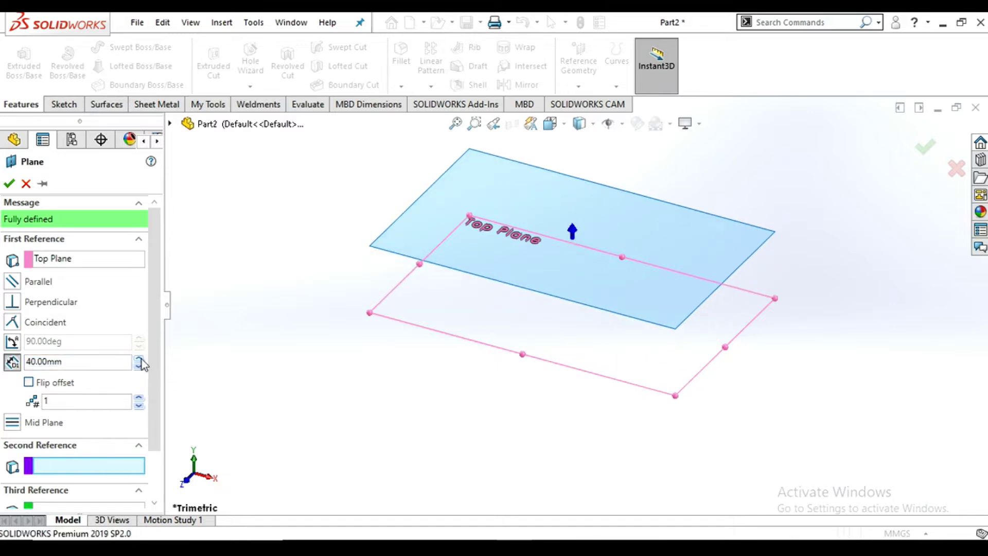
pyautogui.click(140, 360)
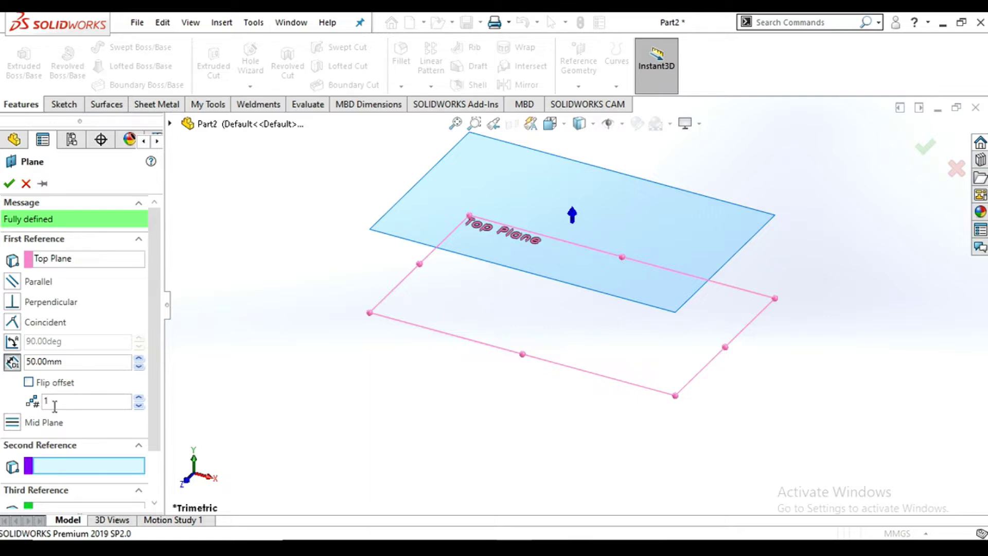
pyautogui.click(139, 398)
pyautogui.moveTo(487, 372); pyautogui.dragTo(581, 257, button='middle')
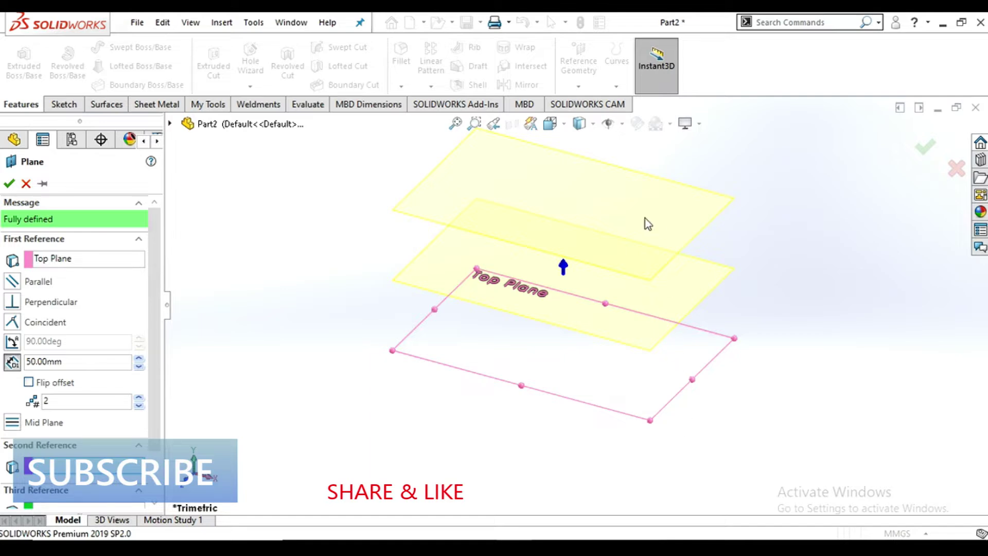
pyautogui.click(8, 184)
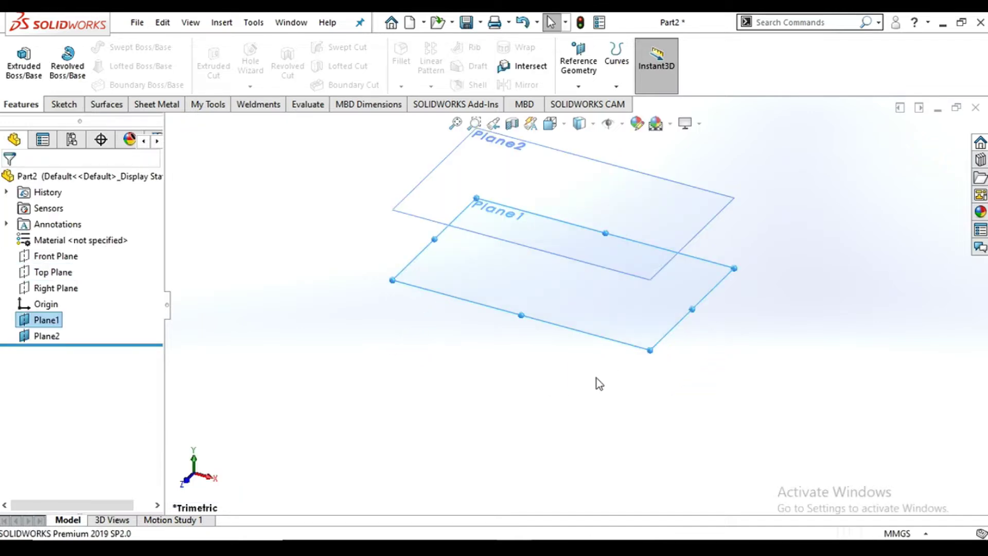
# Step: Sketch a centre rectangle about 43 mm wide on the Top Plane, centred on the origin
pyautogui.scroll(3, 598, 378)
pyautogui.scroll(-3, 597, 268)
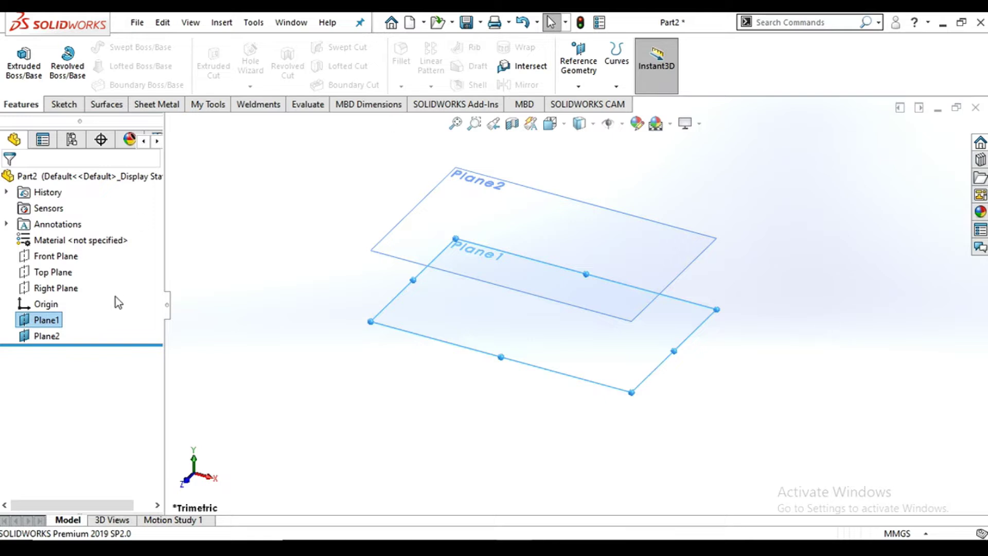
pyautogui.click(60, 277)
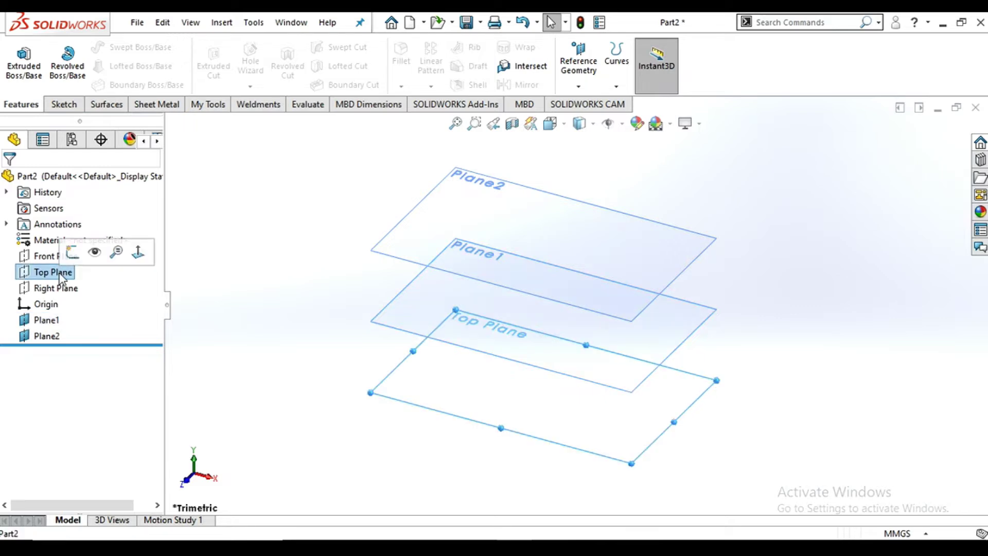
pyautogui.click(72, 253)
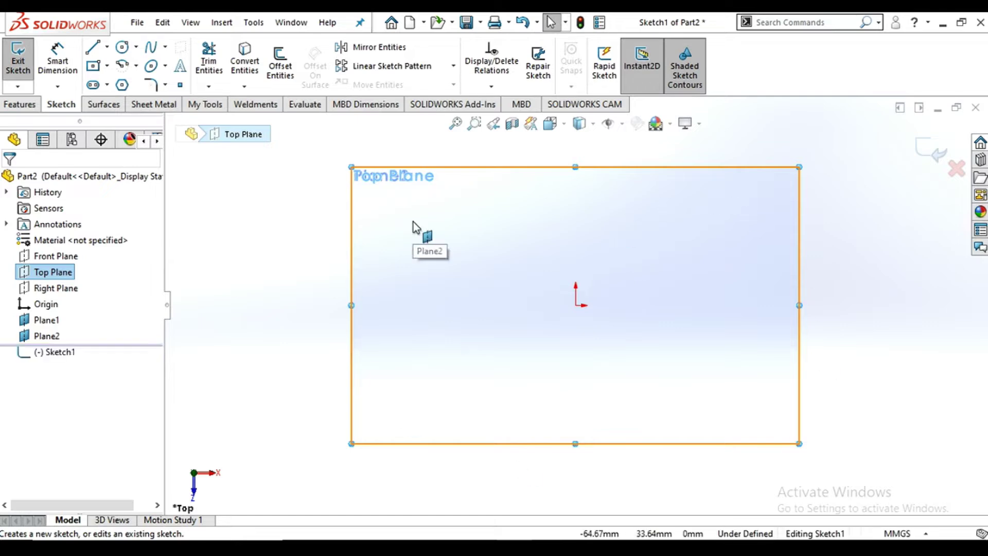
pyautogui.click(94, 67)
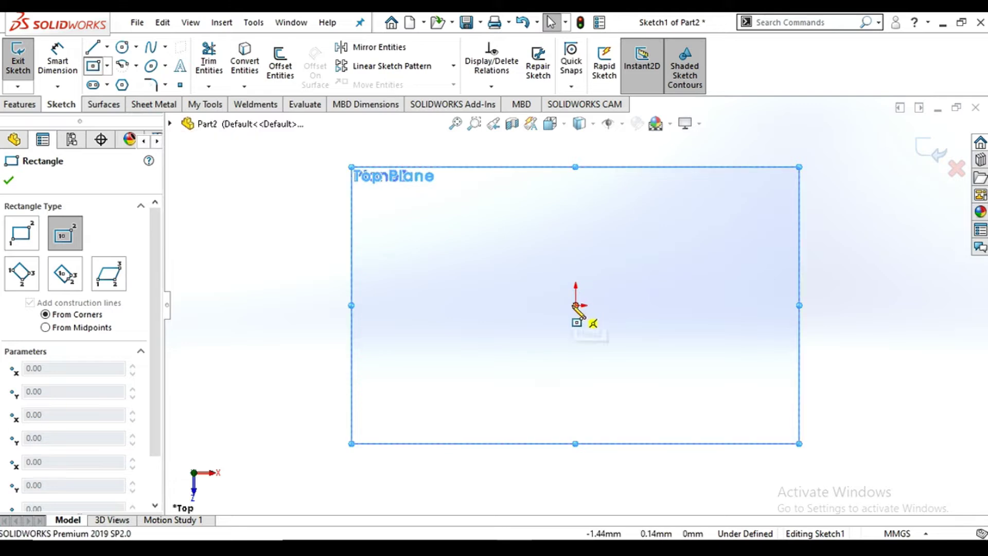
pyautogui.click(575, 305)
pyautogui.click(630, 268)
pyautogui.click(94, 65)
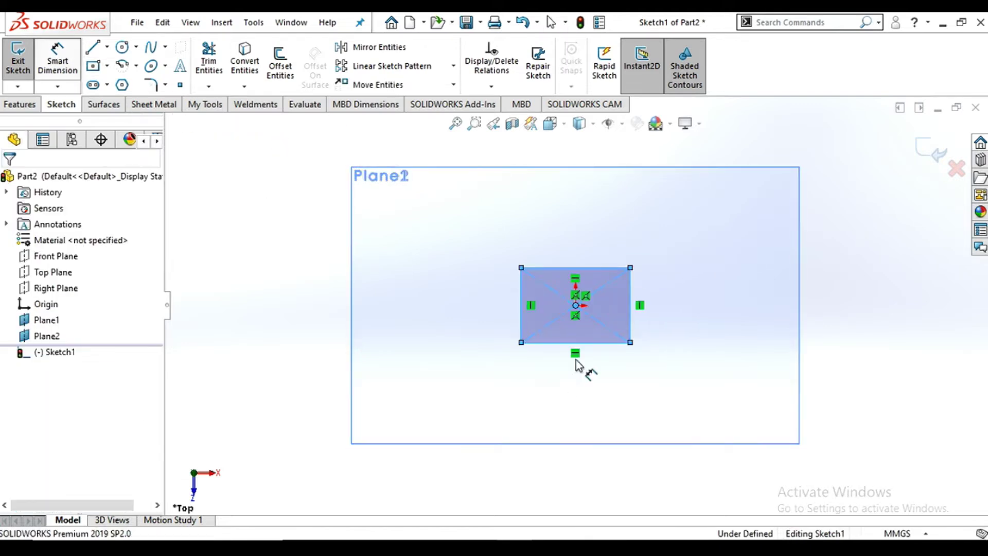
# Step: Dimension the rectangle 40 mm wide and 30 mm high, and close the sketch
pyautogui.click(596, 343)
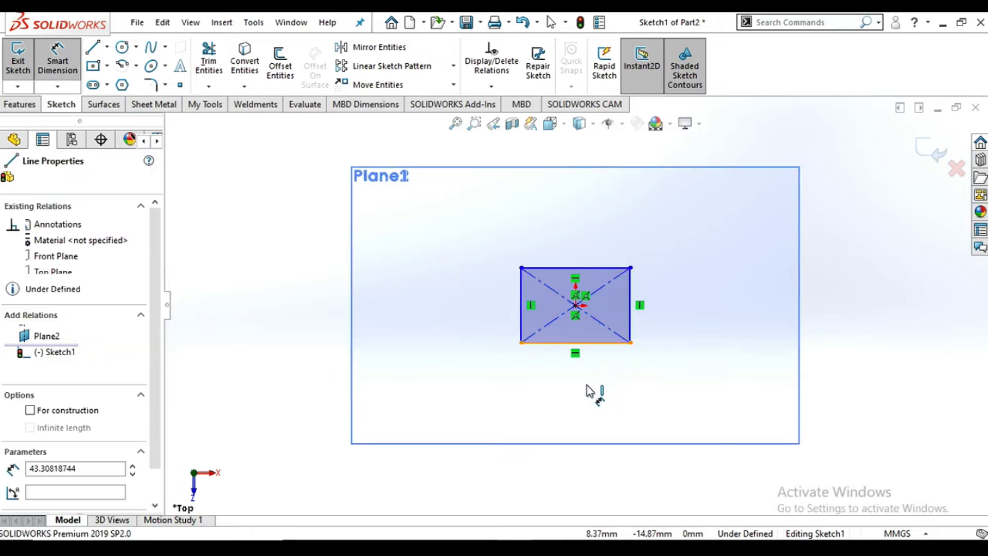
pyautogui.click(583, 393)
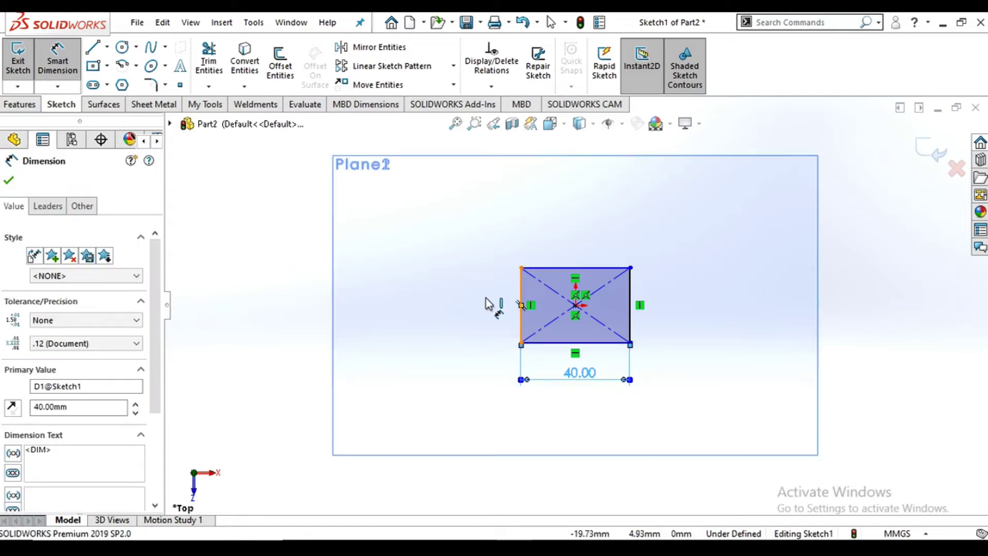
pyautogui.click(521, 305)
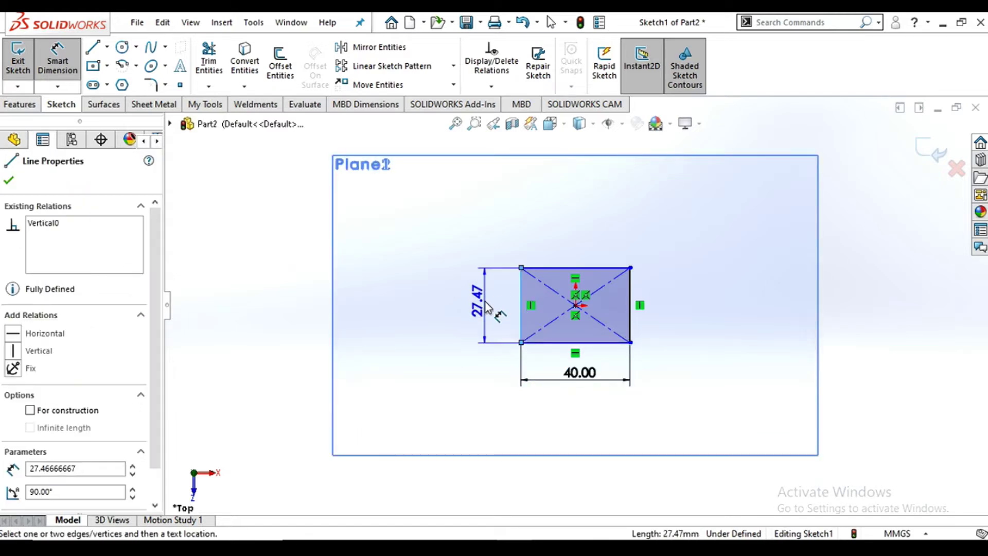
pyautogui.click(487, 307)
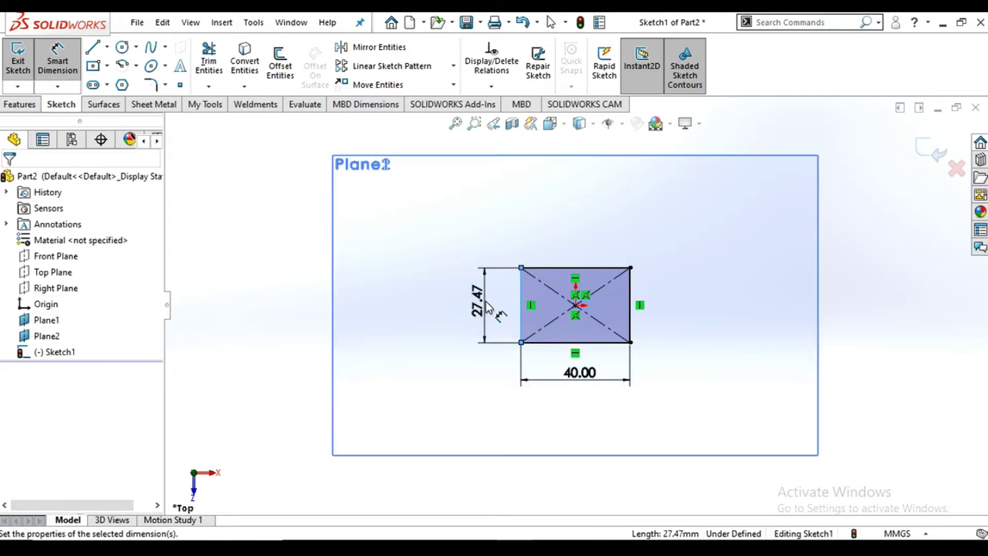
pyautogui.press('Return')
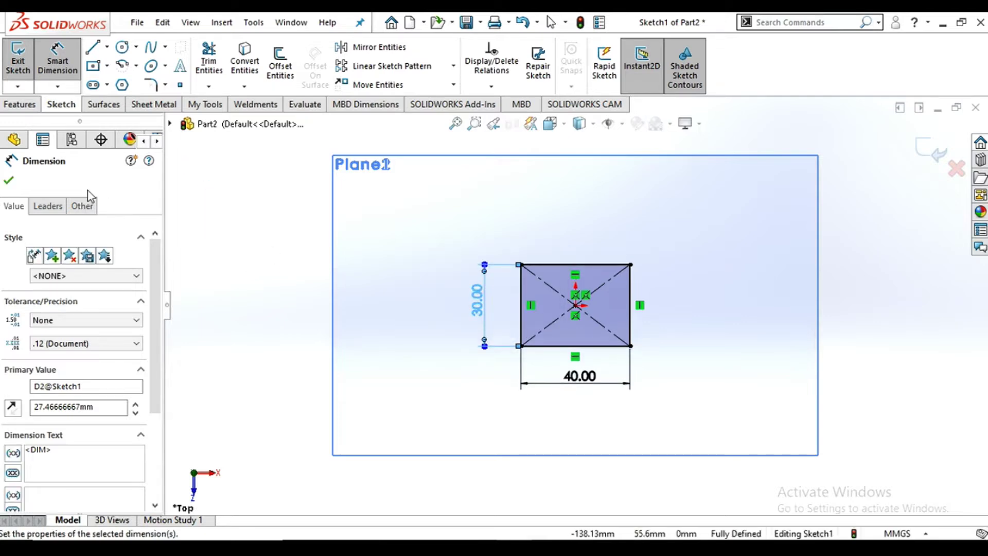
pyautogui.click(9, 180)
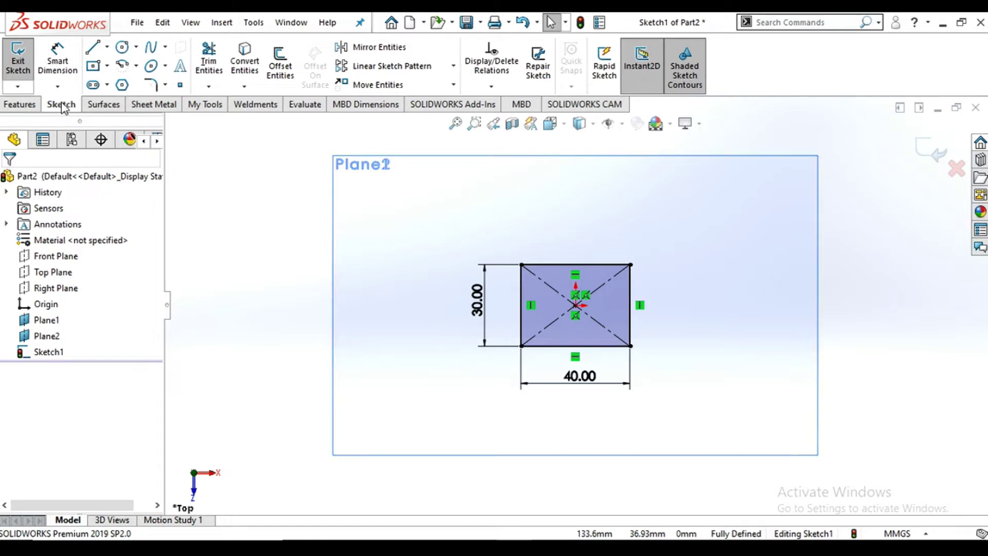
pyautogui.click(23, 64)
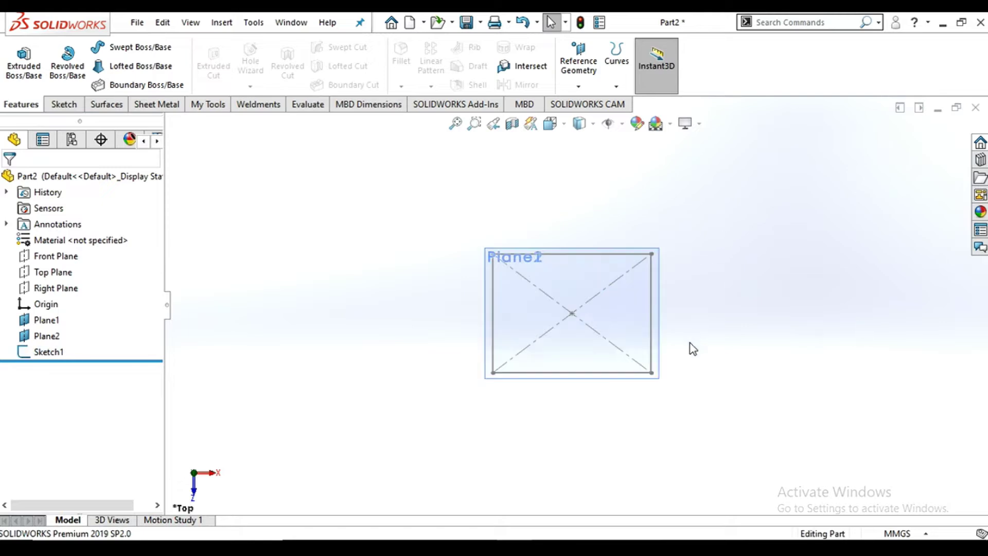
# Step: Sketch a circle of about 12 mm radius centred on the origin on Plane1, and close the sketch
pyautogui.scroll(1, 732, 226)
pyautogui.moveTo(731, 227); pyautogui.dragTo(717, 237, button='middle')
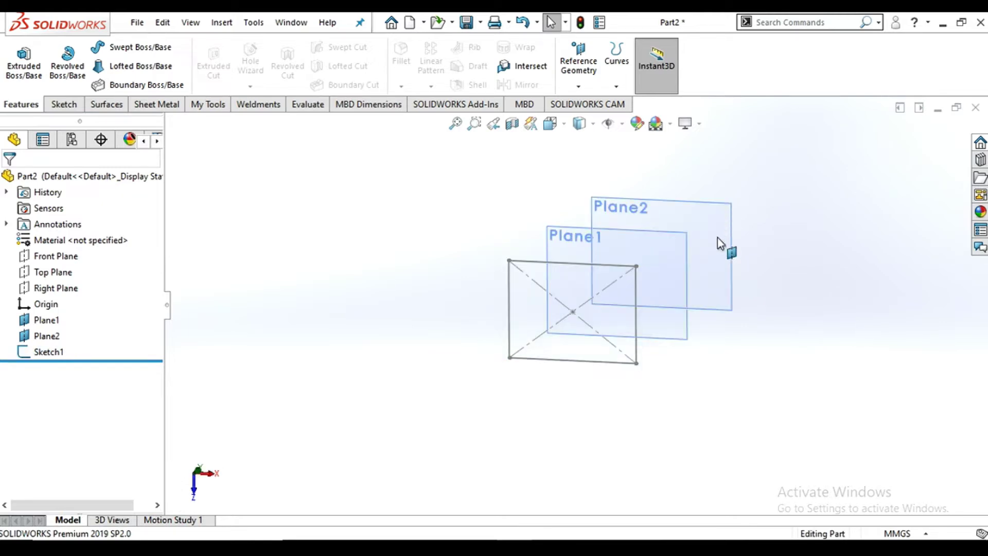
pyautogui.moveTo(756, 320); pyautogui.dragTo(772, 287, button='middle')
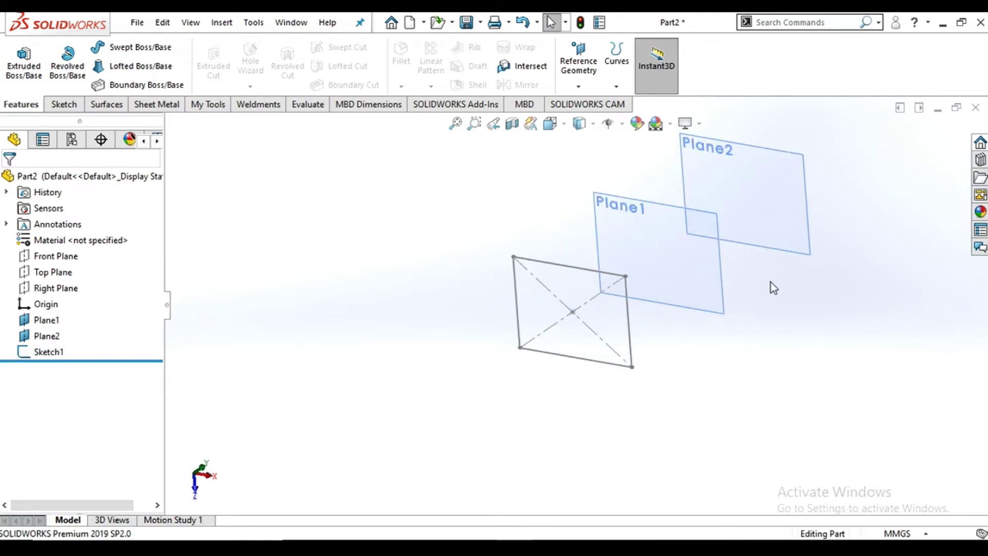
pyautogui.scroll(3, 625, 324)
pyautogui.scroll(-3, 653, 249)
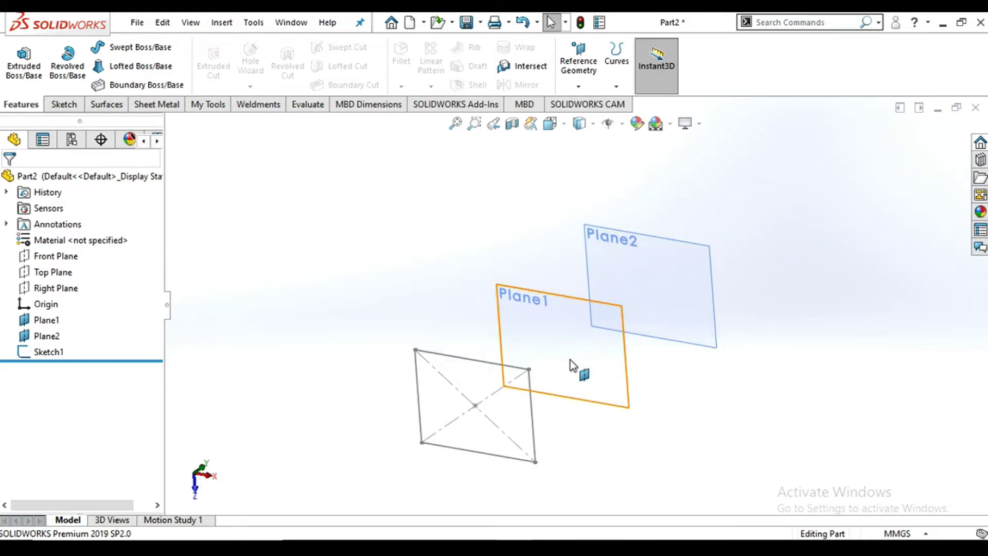
pyautogui.click(568, 346)
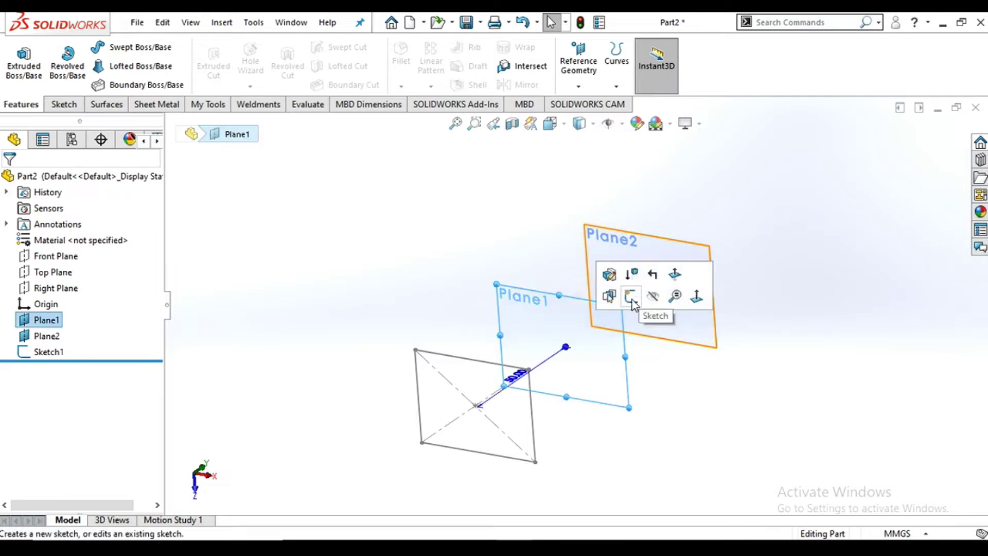
pyautogui.click(632, 300)
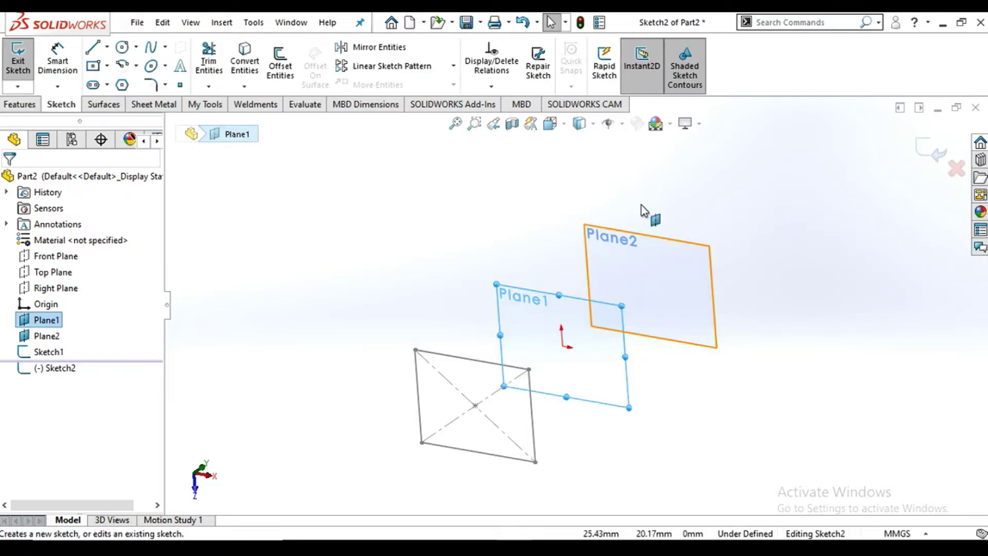
pyautogui.click(565, 124)
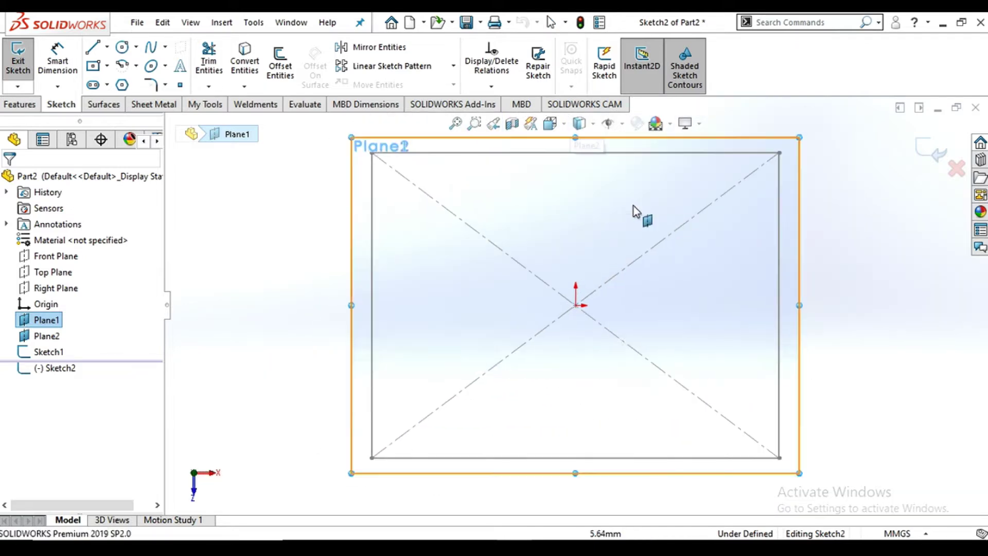
pyautogui.click(122, 46)
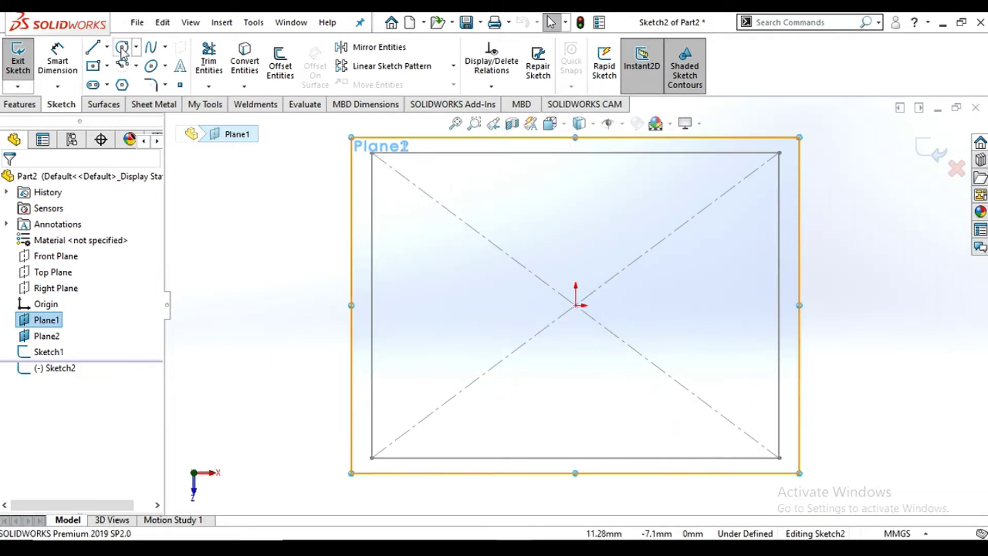
pyautogui.click(576, 305)
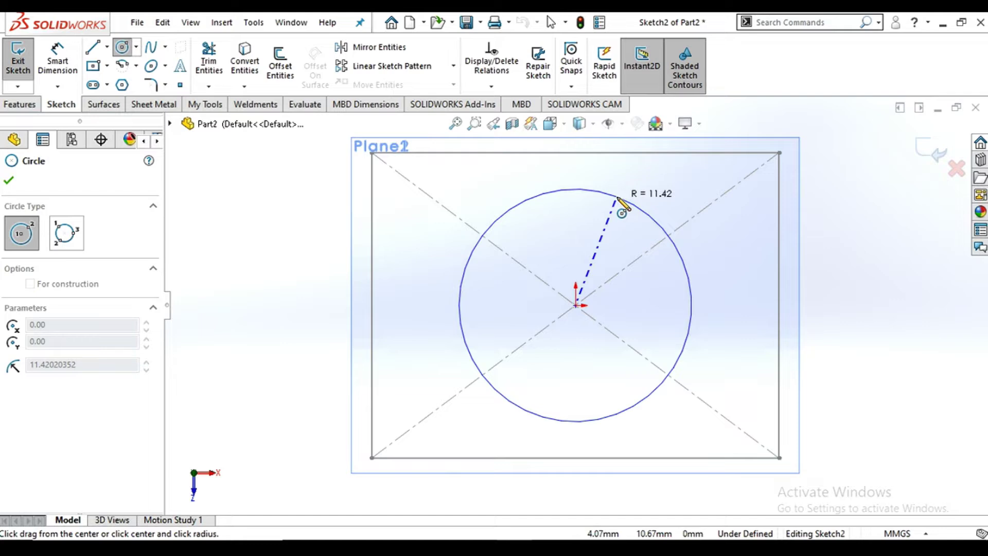
pyautogui.click(620, 200)
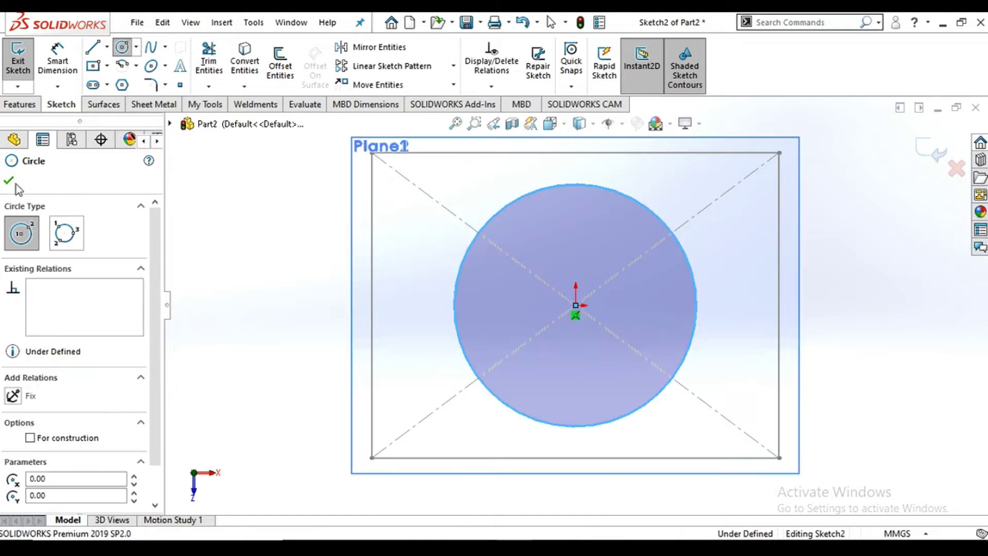
pyautogui.click(8, 181)
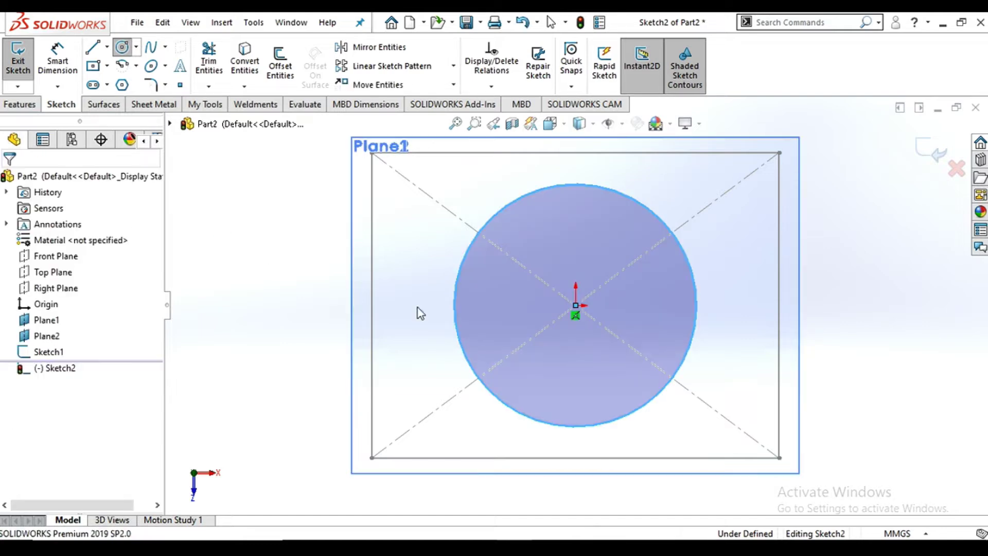
pyautogui.click(901, 353)
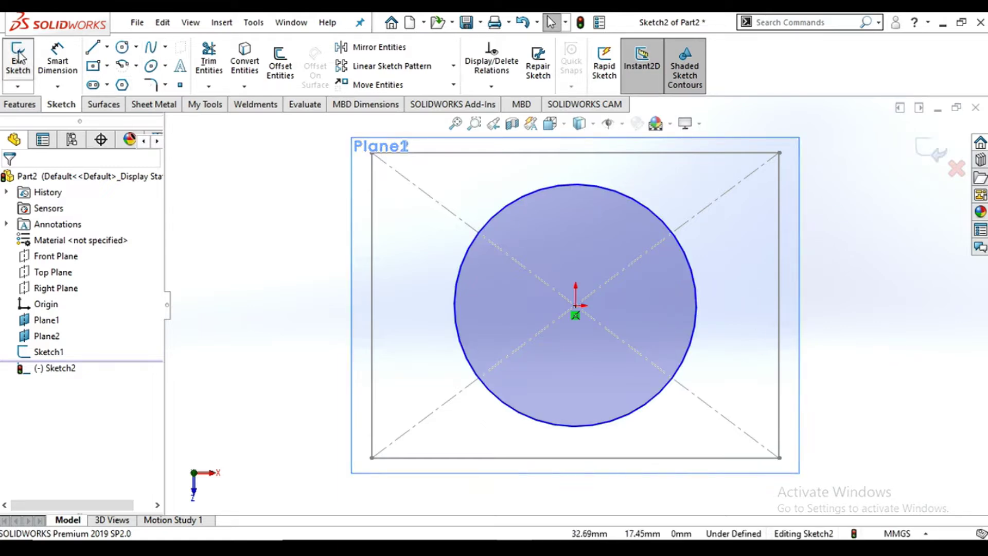
pyautogui.click(929, 154)
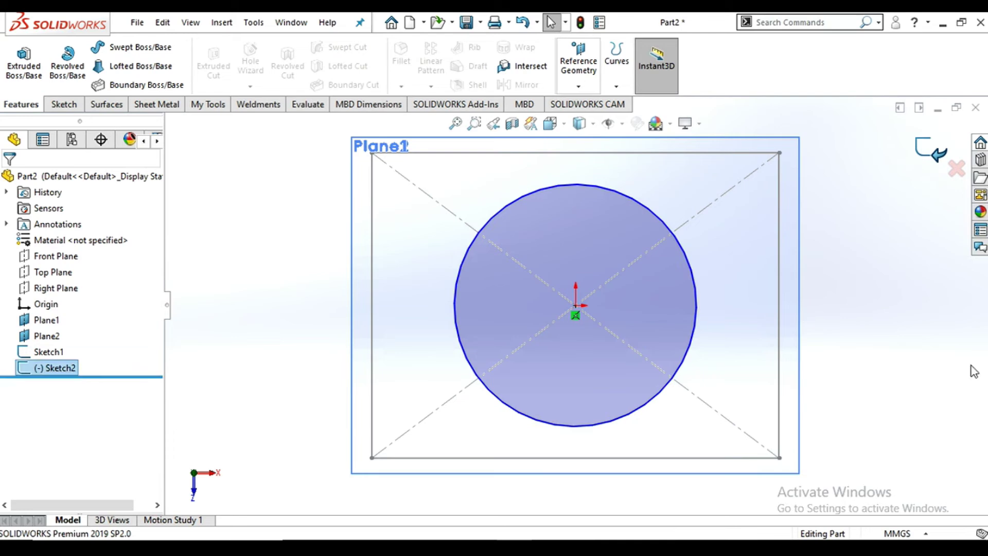
pyautogui.click(907, 351)
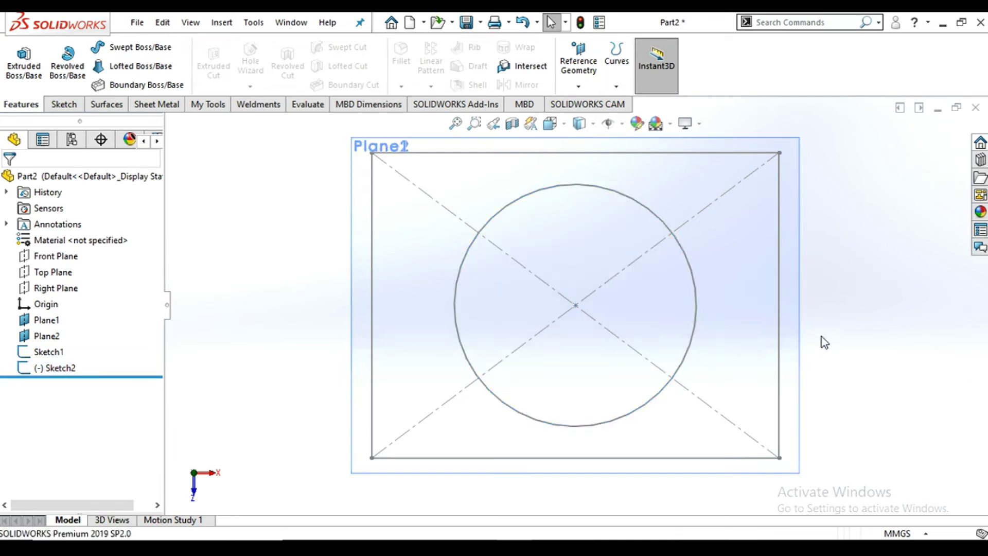
# Step: Loft a solid boss between the rectangle sketch on the Top Plane and the circle sketch on Plane1
pyautogui.press('Left')
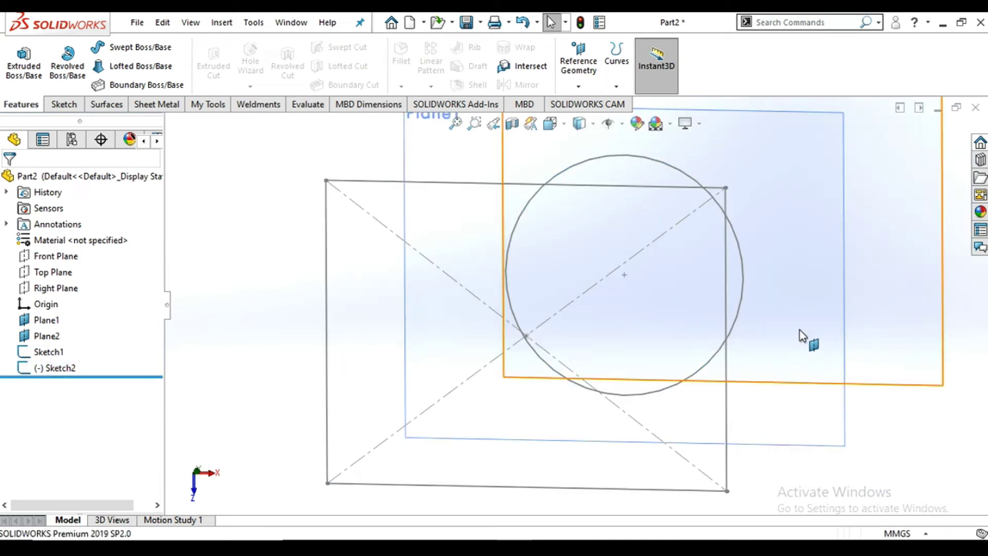
pyautogui.moveTo(782, 307)
pyautogui.mouseDown(button='middle')
pyautogui.moveTo(803, 262)
pyautogui.moveTo(761, 234)
pyautogui.moveTo(801, 254)
pyautogui.moveTo(794, 264)
pyautogui.mouseUp(button='middle')
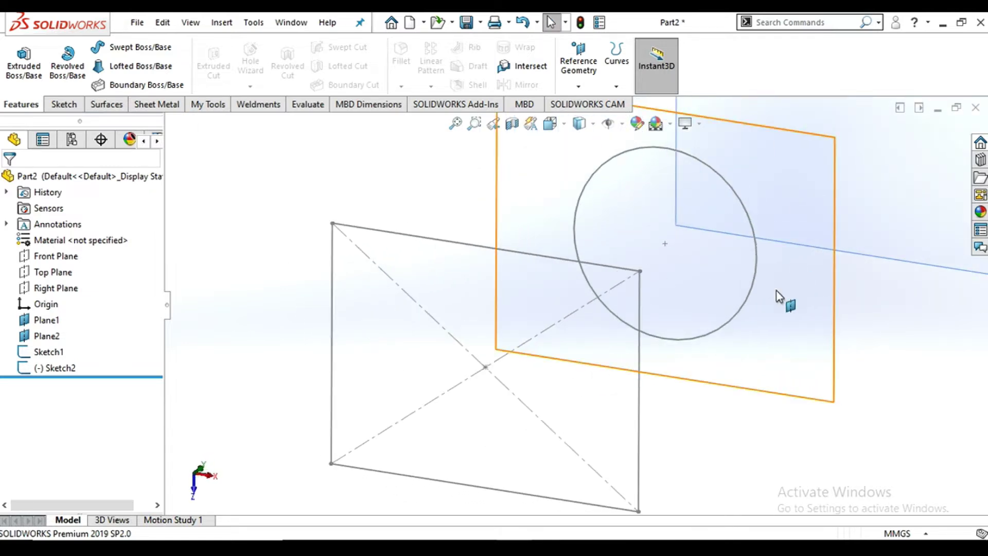
pyautogui.scroll(4, 757, 331)
pyautogui.scroll(-2, 692, 221)
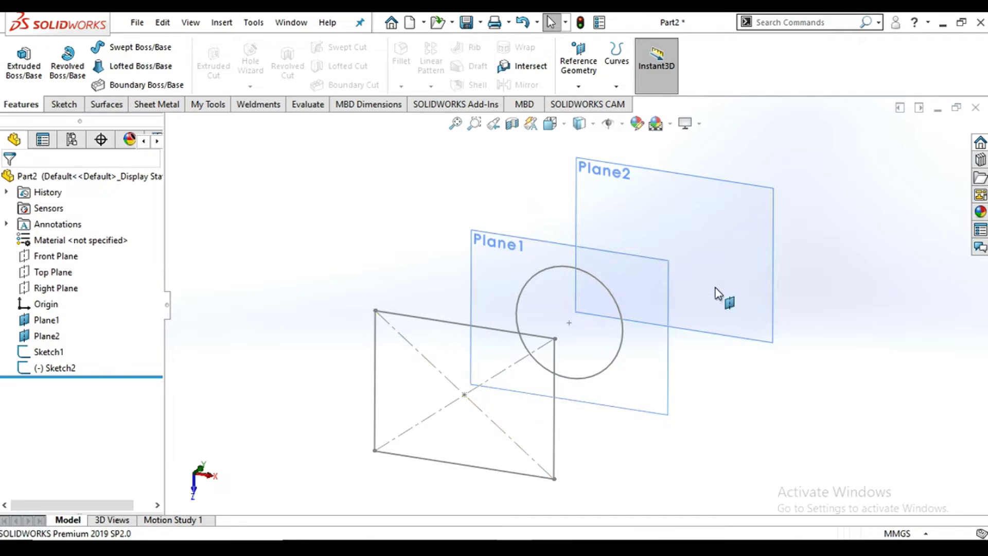
pyautogui.scroll(2, 597, 340)
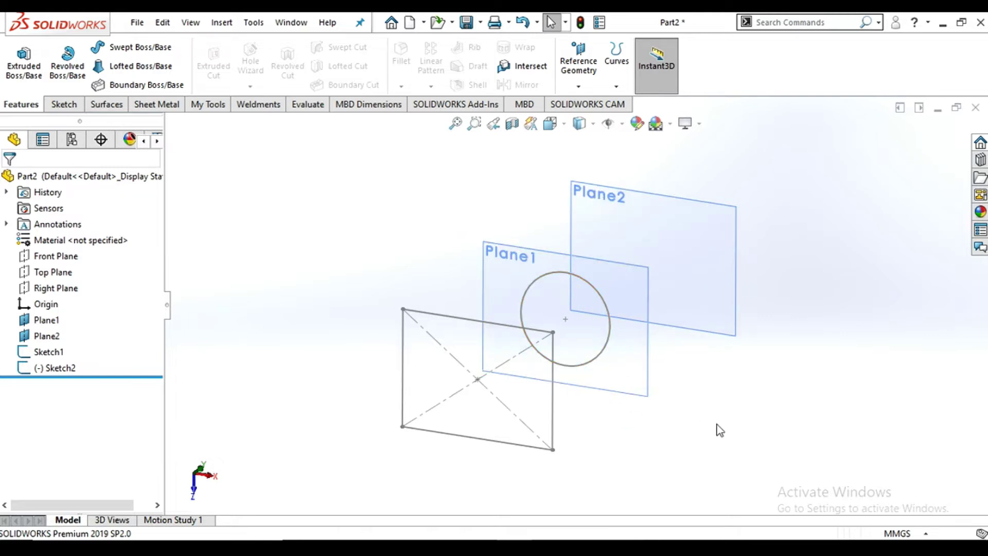
pyautogui.moveTo(712, 425); pyautogui.dragTo(565, 349, button='middle')
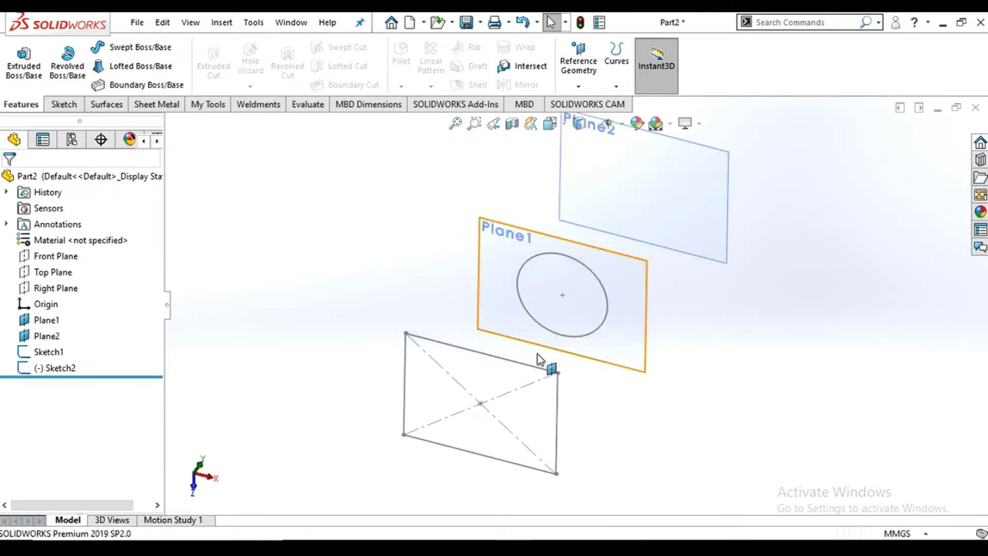
pyautogui.moveTo(678, 415); pyautogui.dragTo(696, 399, button='middle')
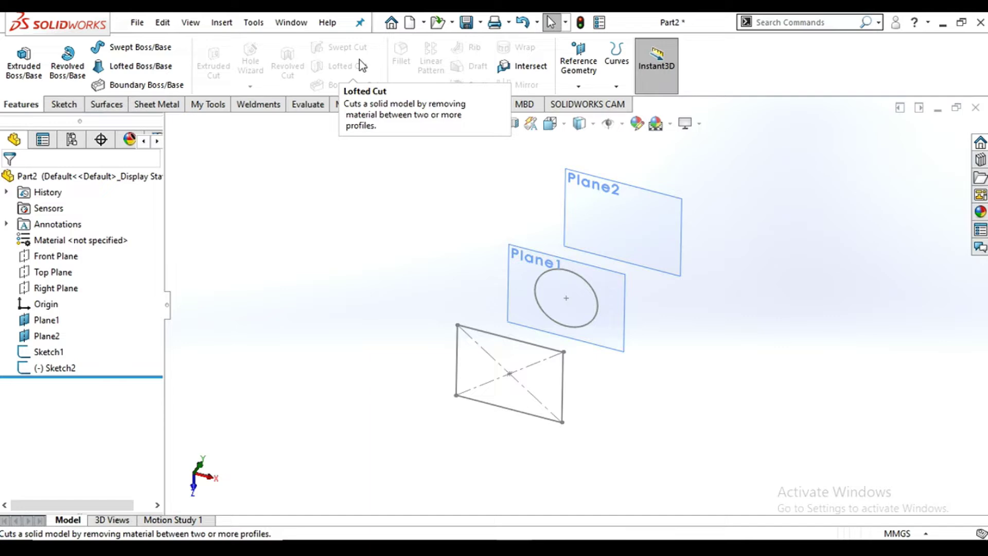
pyautogui.click(143, 67)
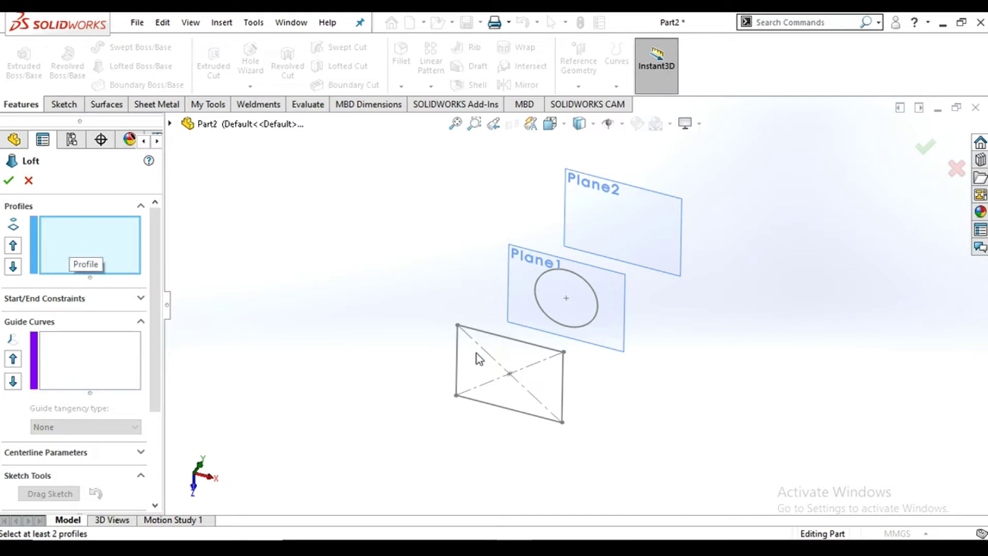
pyautogui.click(513, 409)
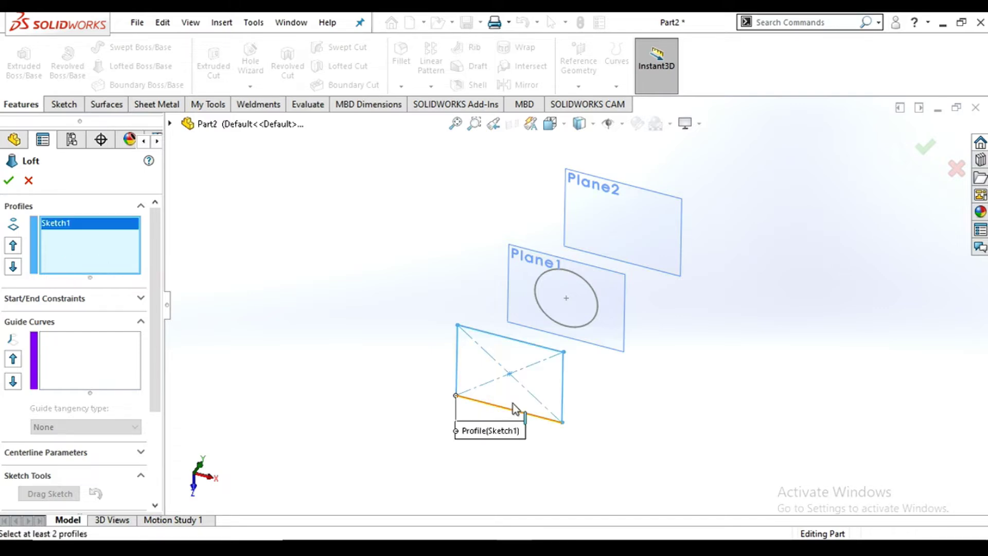
pyautogui.click(577, 329)
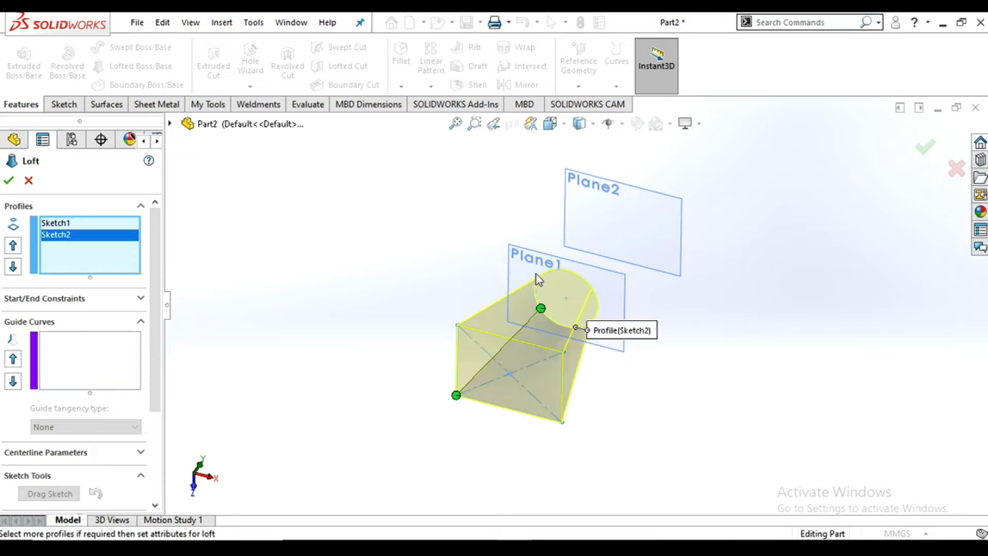
pyautogui.scroll(1, 643, 377)
pyautogui.moveTo(598, 322); pyautogui.dragTo(573, 287, button='middle')
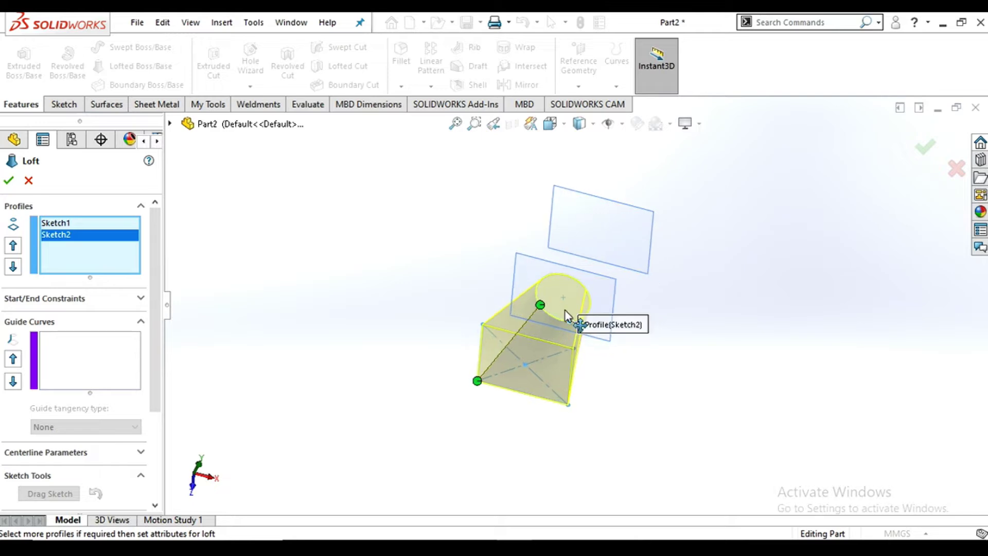
pyautogui.scroll(-5, 556, 337)
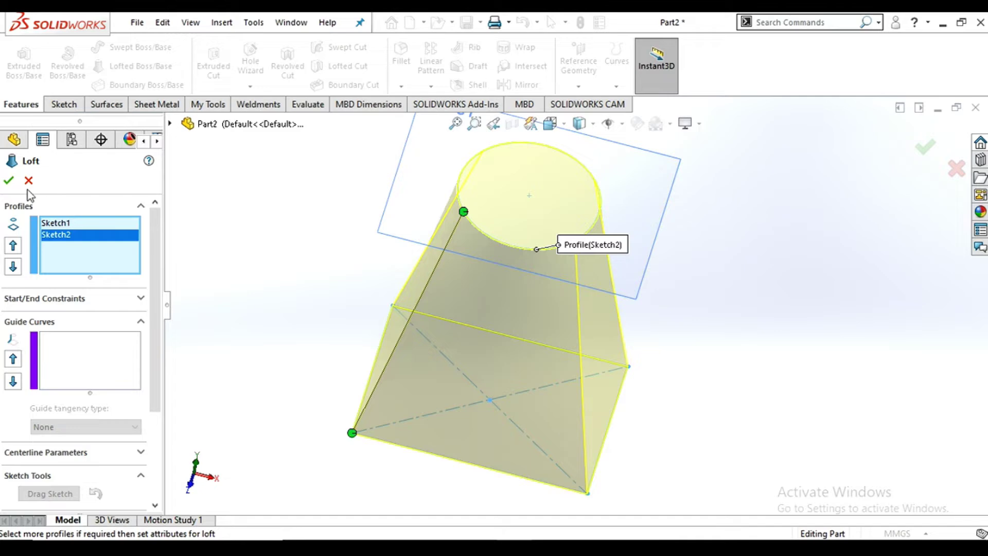
pyautogui.click(10, 181)
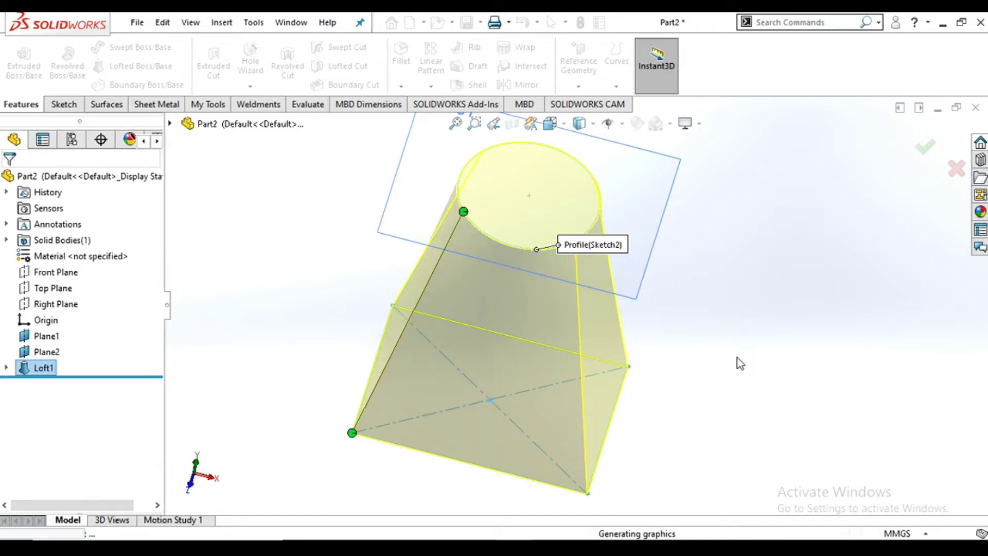
pyautogui.click(720, 386)
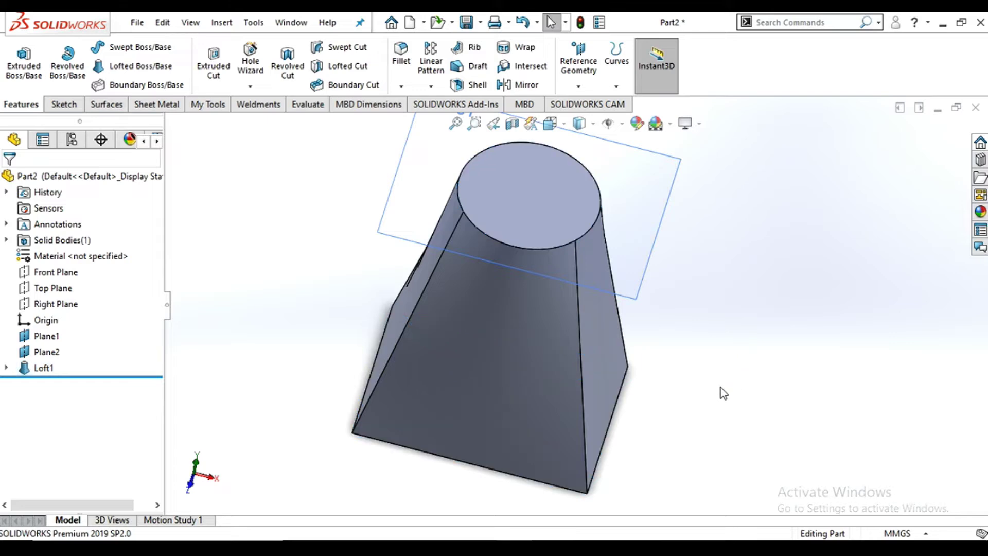
# Step: Examine the lofted body from several angles, checking the transition from its rectangular base to the circular top
pyautogui.moveTo(653, 273); pyautogui.dragTo(542, 260, button='middle')
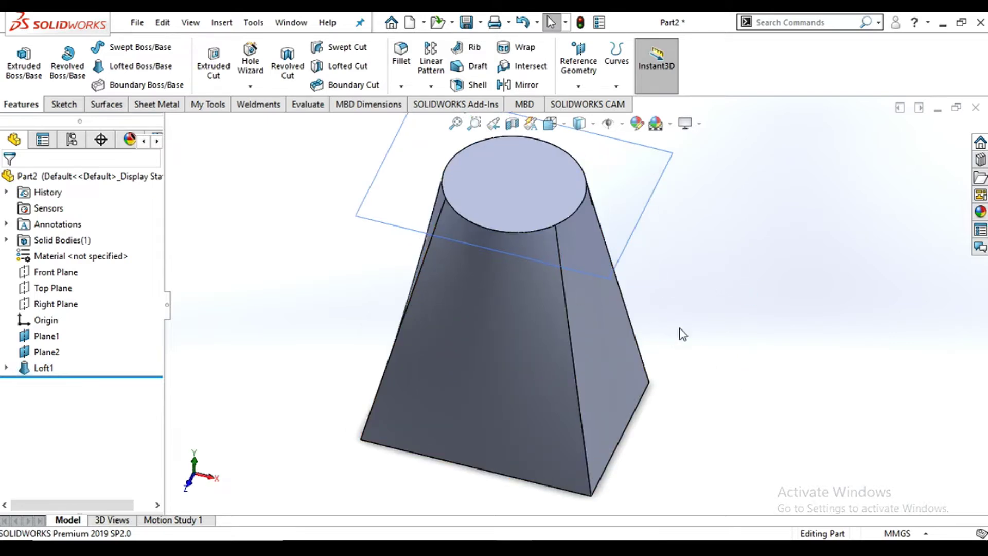
pyautogui.moveTo(769, 242); pyautogui.dragTo(677, 379, button='middle')
pyautogui.moveTo(723, 270); pyautogui.dragTo(685, 340, button='middle')
pyautogui.rightClick(705, 226)
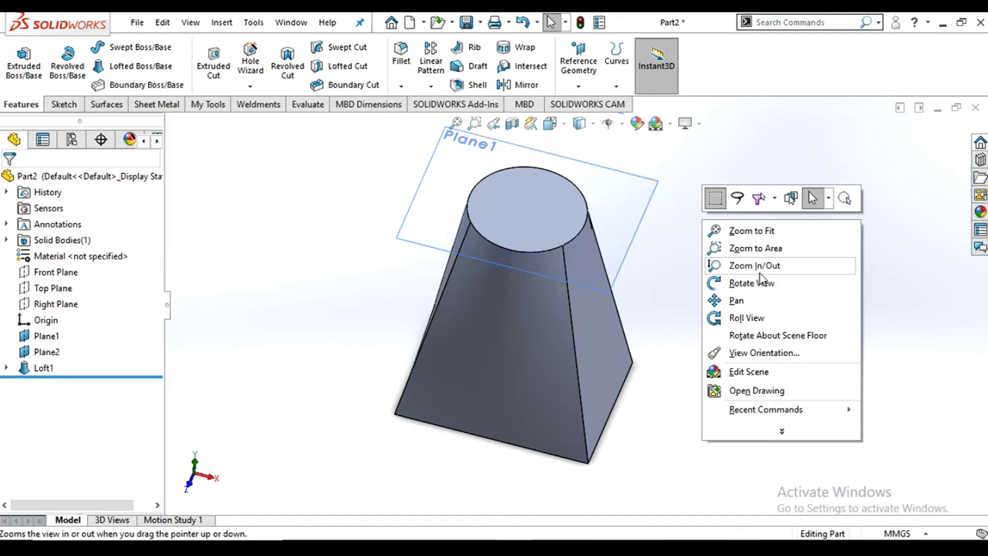
pyautogui.click(770, 283)
pyautogui.moveTo(738, 309); pyautogui.dragTo(710, 272)
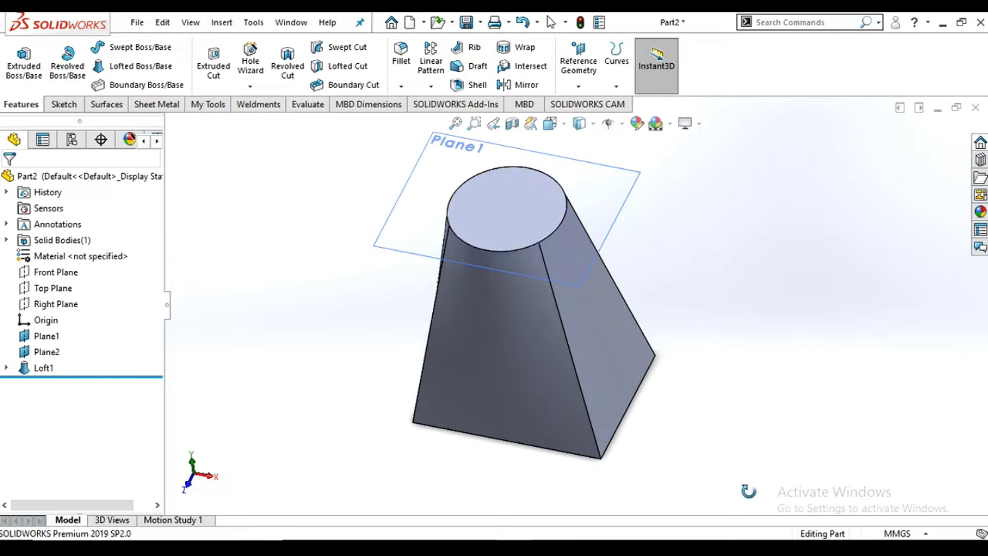
pyautogui.moveTo(683, 403); pyautogui.dragTo(749, 394)
pyautogui.scroll(3, 749, 394)
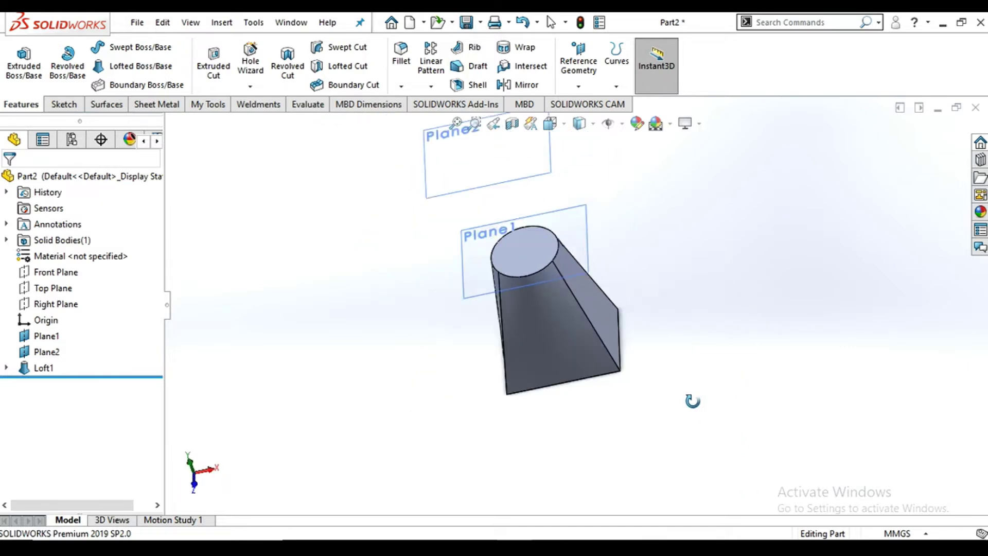
# Step: Leave the rotate view mode and remove the loft feature, keeping its rectangle and circle sketches
pyautogui.press('Escape')
pyautogui.rightClick(302, 287)
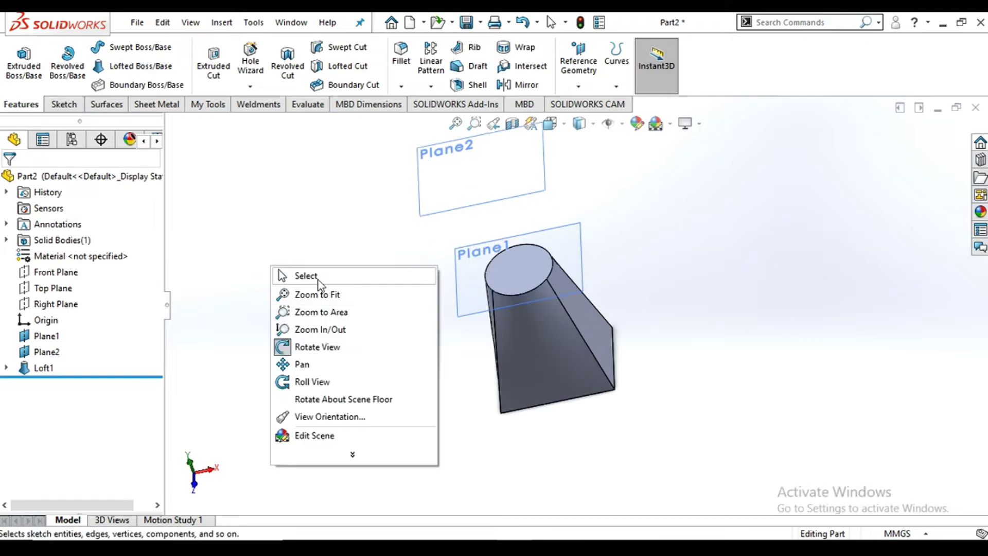
pyautogui.click(318, 280)
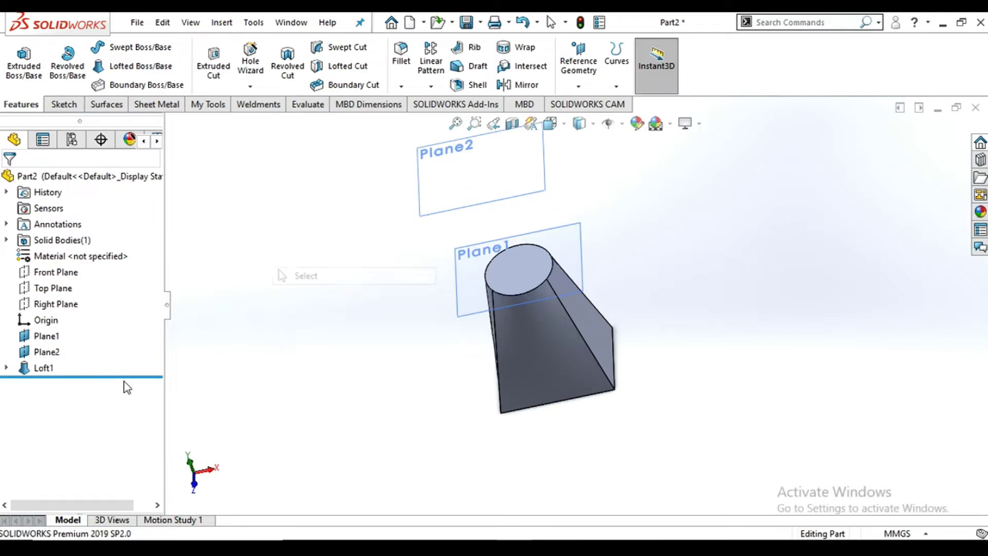
pyautogui.rightClick(43, 369)
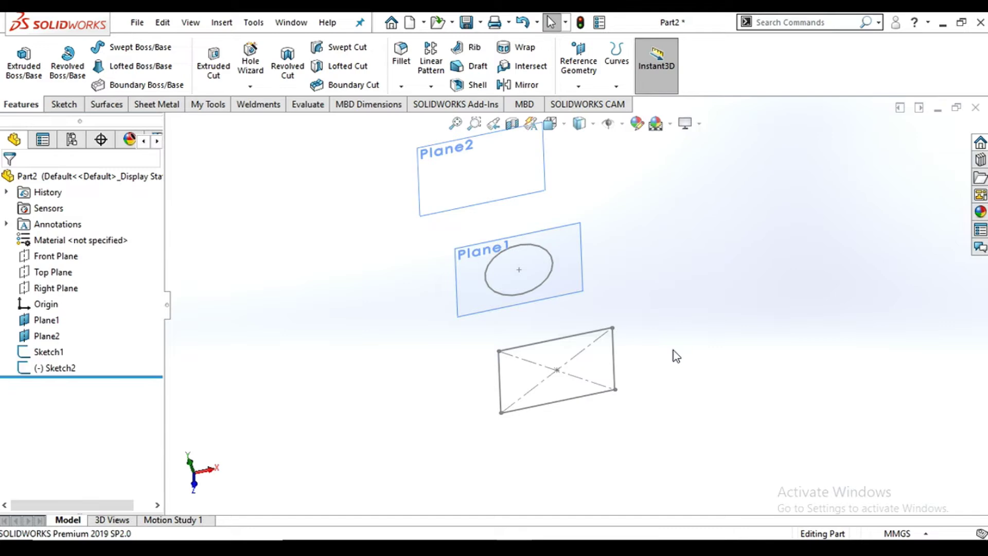
# Step: Sketch an ellipse centred on the origin on Plane2, with radii of about 23.5 mm horizontally and 13.7 mm vertically, and close the sketch
pyautogui.scroll(4, 672, 350)
pyautogui.scroll(-1, 557, 326)
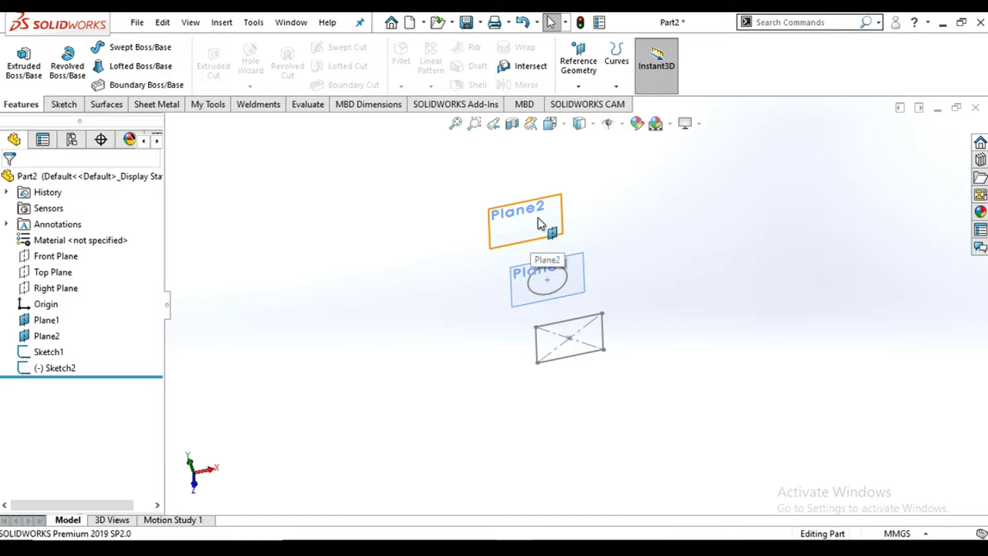
pyautogui.click(551, 234)
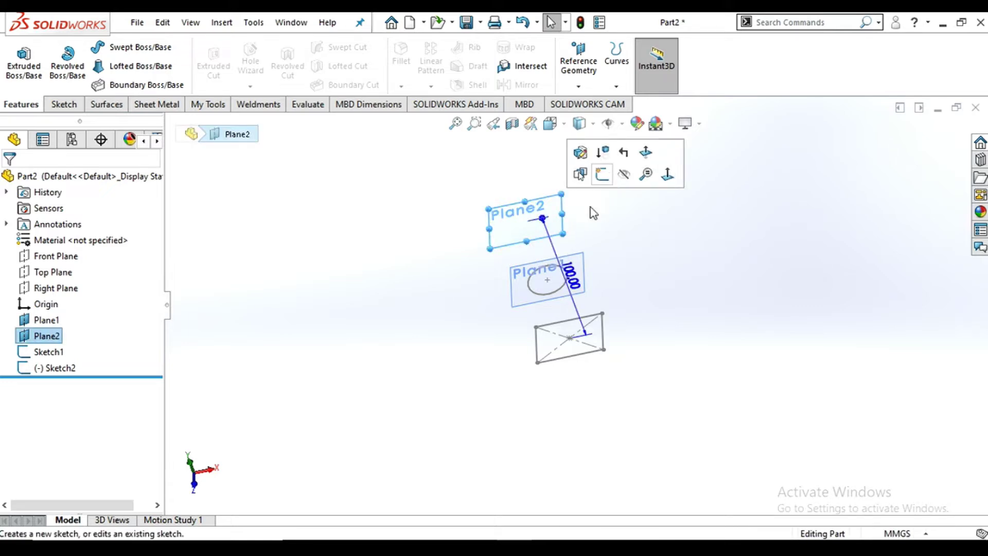
pyautogui.click(601, 176)
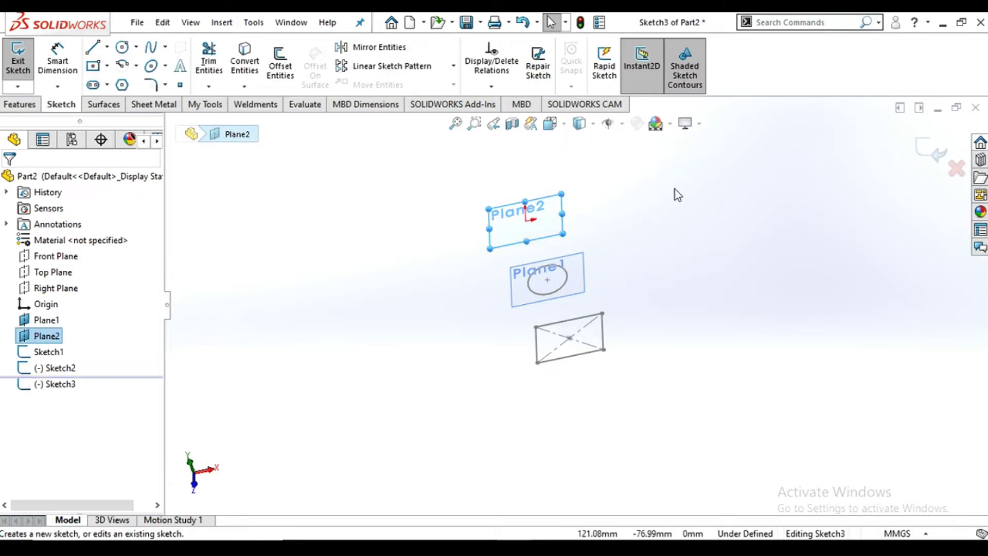
pyautogui.click(564, 124)
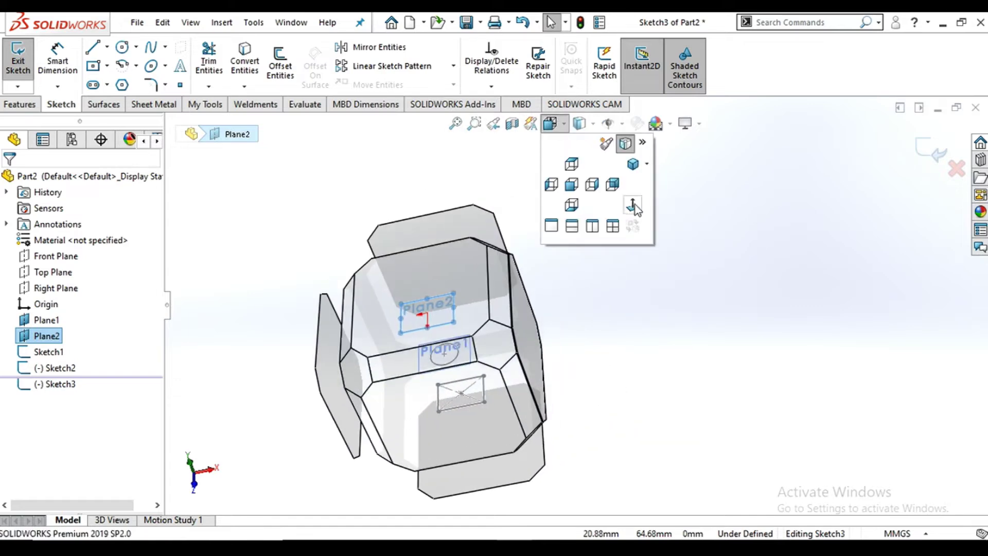
pyautogui.click(634, 209)
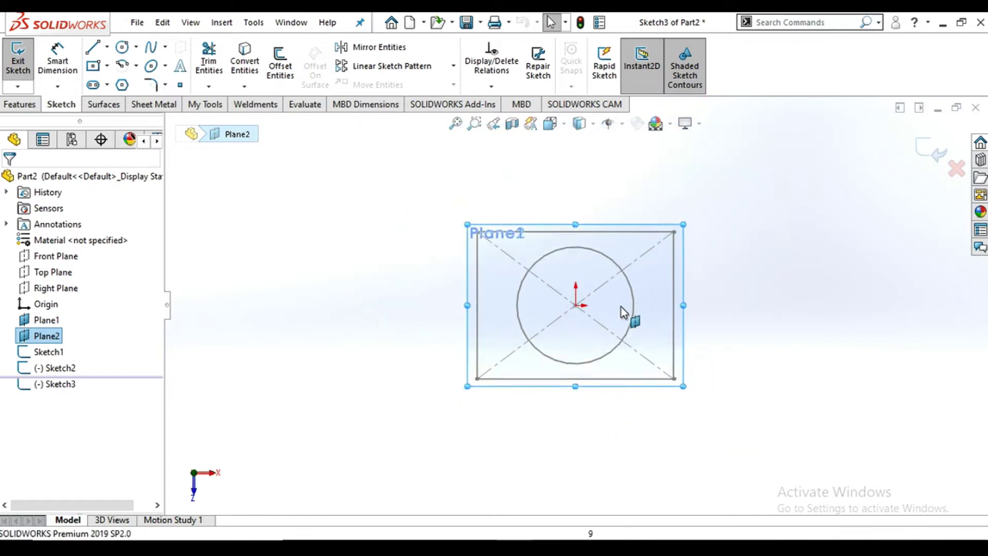
pyautogui.click(151, 66)
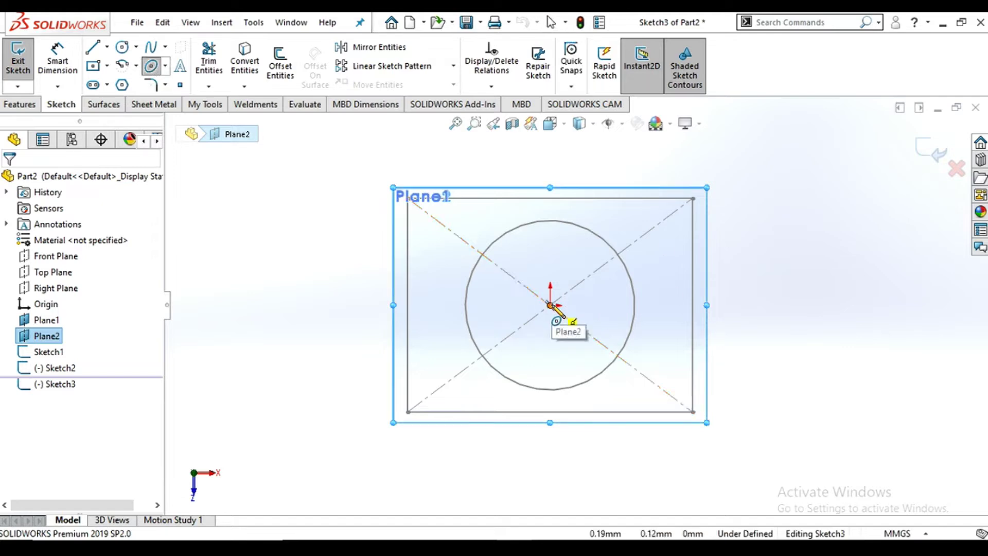
pyautogui.click(550, 305)
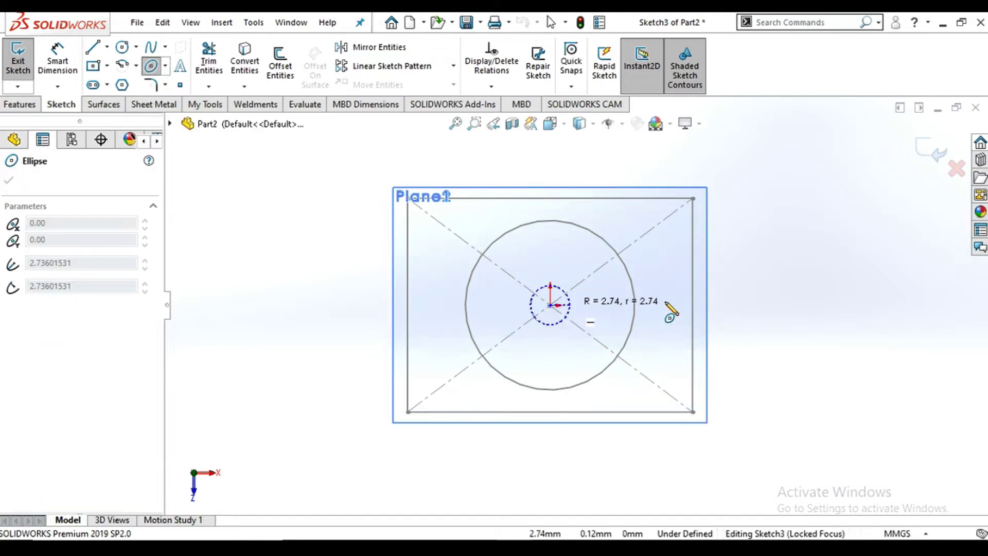
pyautogui.click(721, 305)
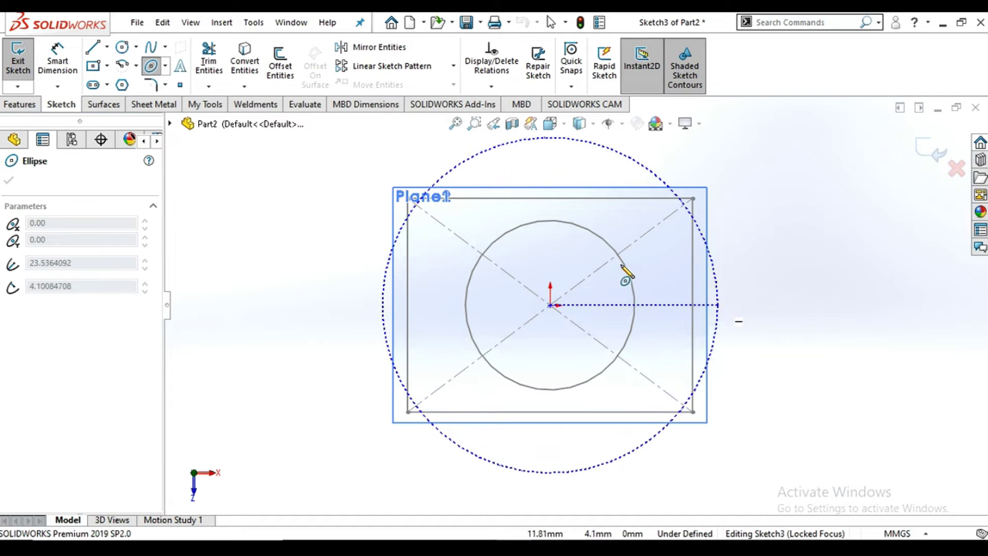
pyautogui.click(589, 206)
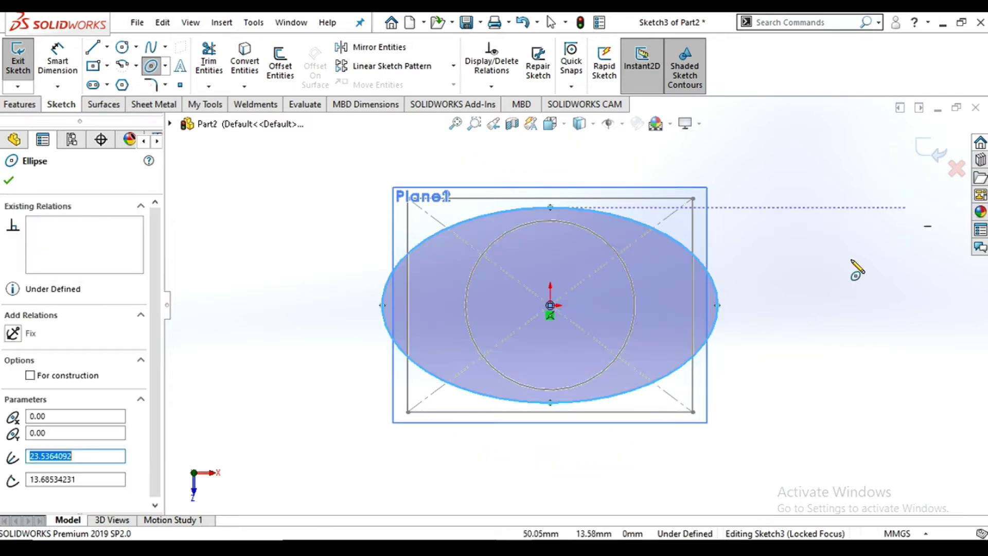
pyautogui.click(9, 183)
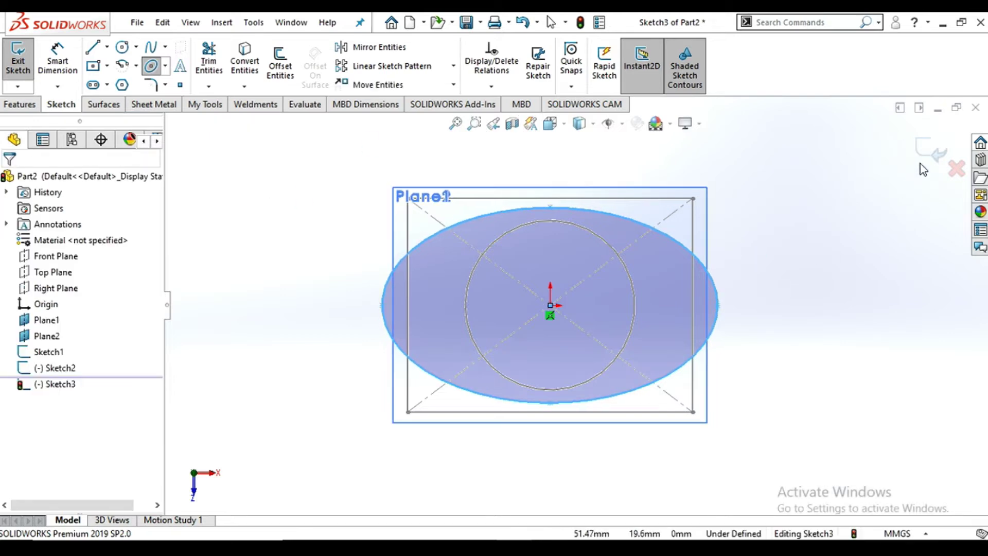
pyautogui.press('Escape')
pyautogui.click(931, 155)
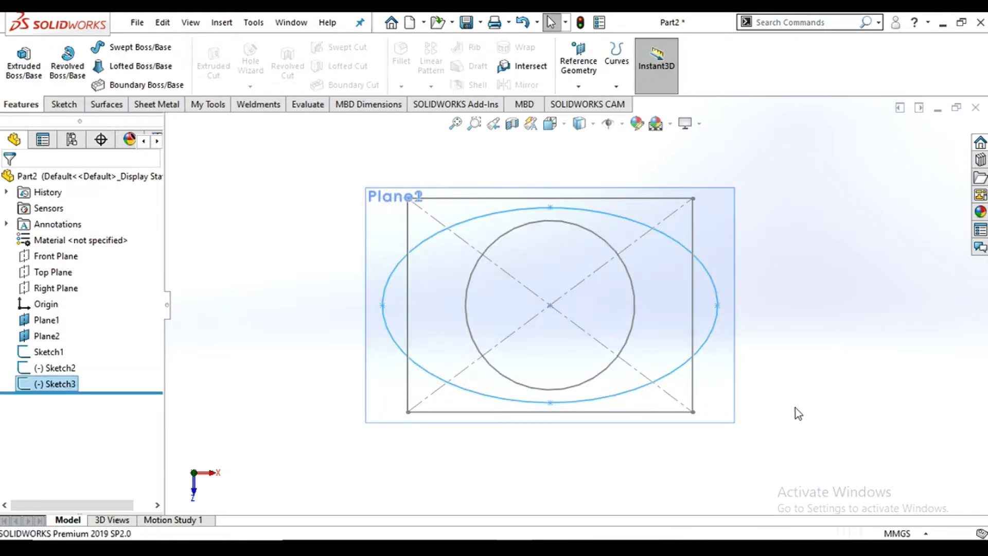
# Step: Loft a solid boss through the rectangle, circle and ellipse sketches, in that order, after clearing the preselected ellipse profile
pyautogui.moveTo(824, 228)
pyautogui.mouseDown(button='middle')
pyautogui.moveTo(798, 365)
pyautogui.moveTo(810, 289)
pyautogui.moveTo(738, 304)
pyautogui.mouseUp(button='middle')
pyautogui.scroll(6, 720, 294)
pyautogui.scroll(-1, 649, 231)
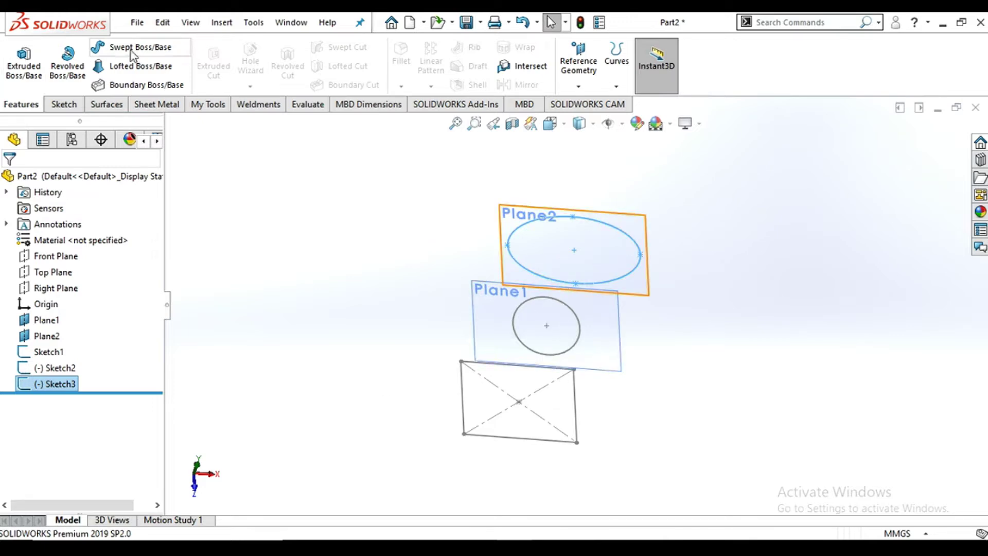
pyautogui.click(138, 71)
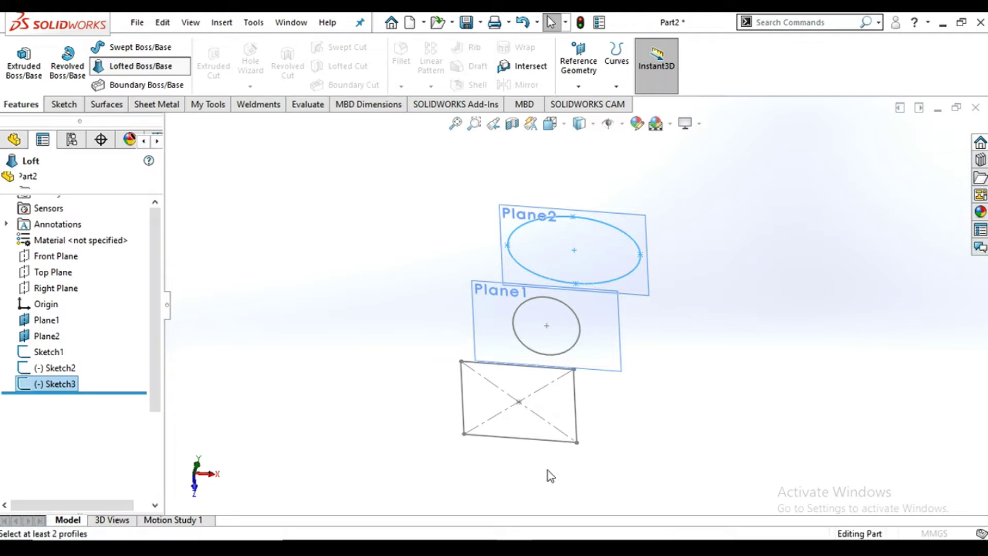
pyautogui.rightClick(50, 228)
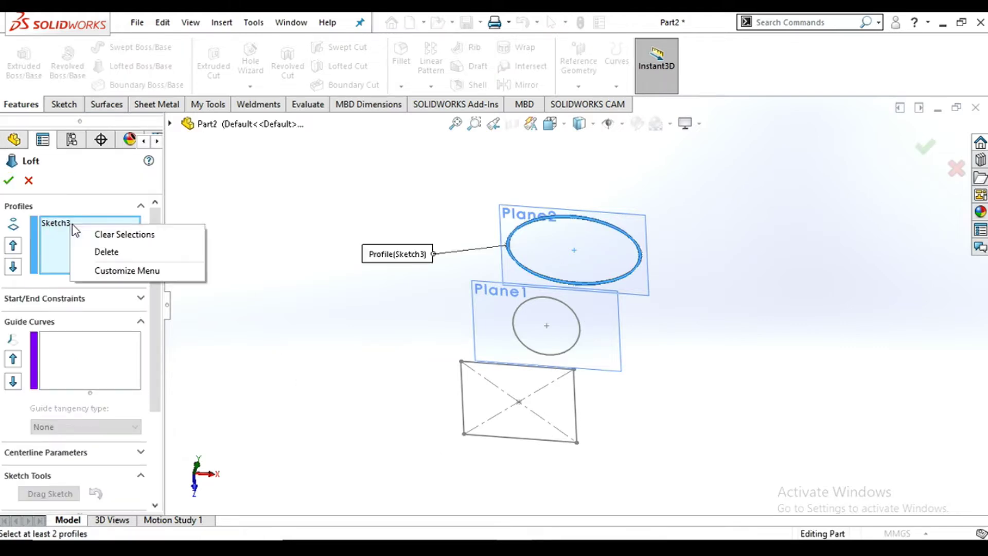
pyautogui.click(103, 235)
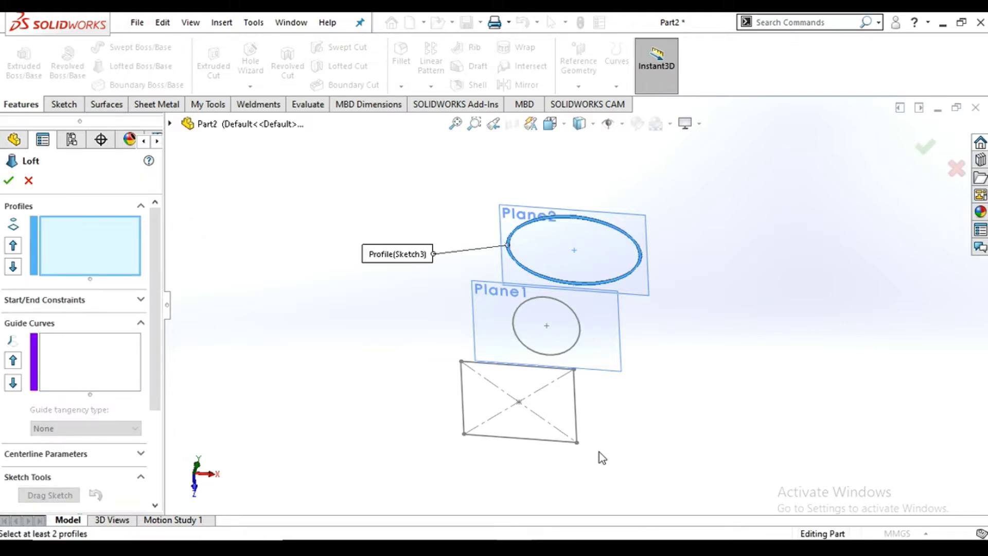
pyautogui.click(532, 440)
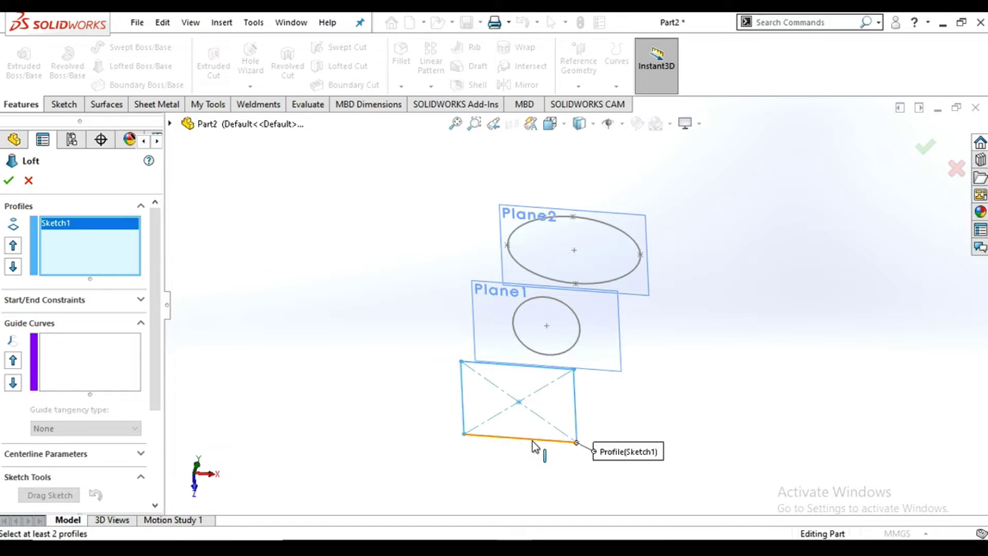
pyautogui.click(572, 354)
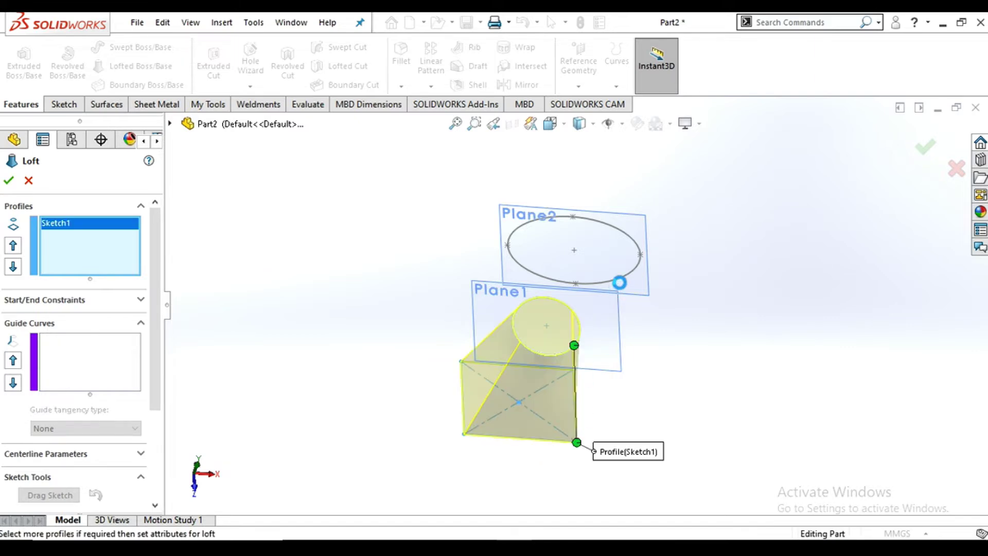
pyautogui.click(627, 278)
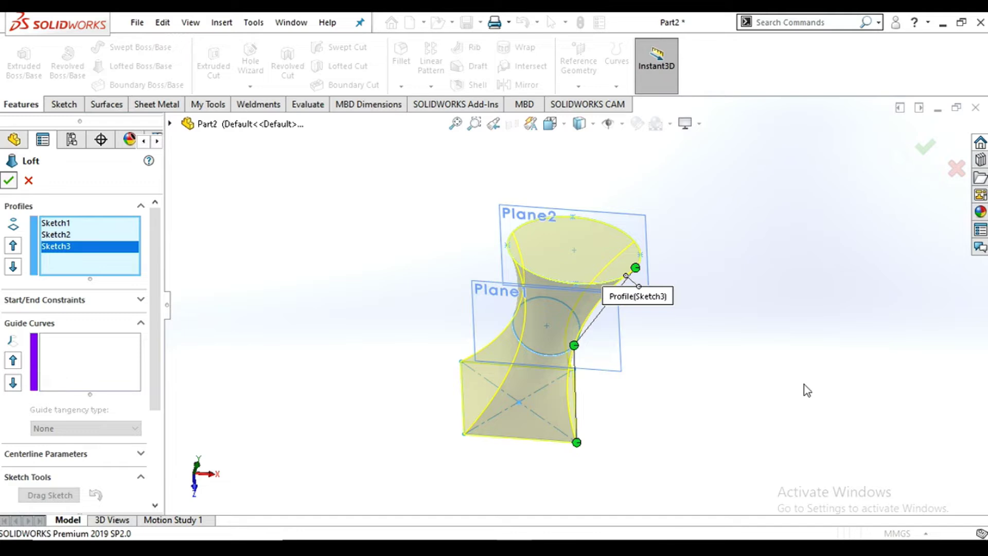
pyautogui.moveTo(705, 368); pyautogui.dragTo(706, 296, button='middle')
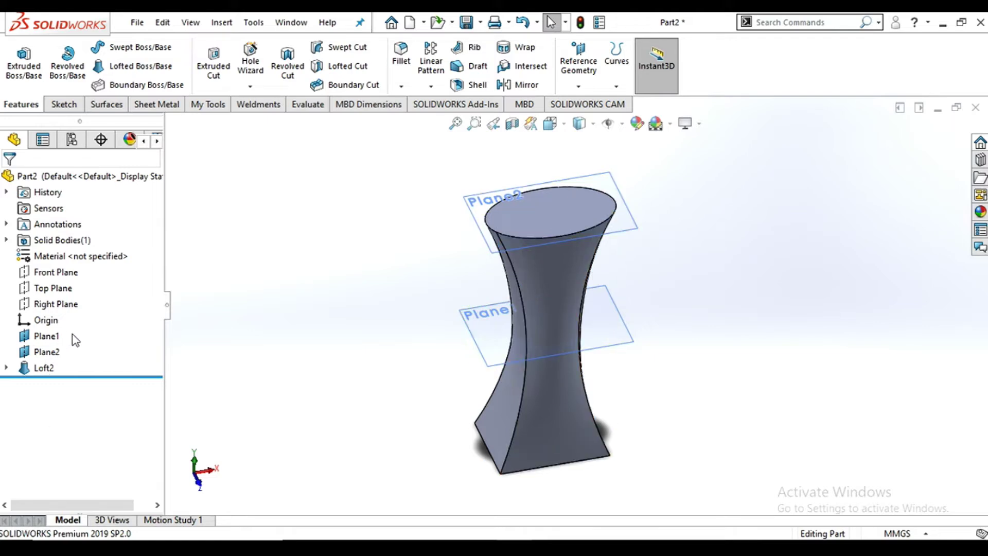
# Step: Delete the three-profile loft feature, keeping its rectangle, circle and ellipse sketches
pyautogui.moveTo(53, 368); pyautogui.dragTo(54, 356)
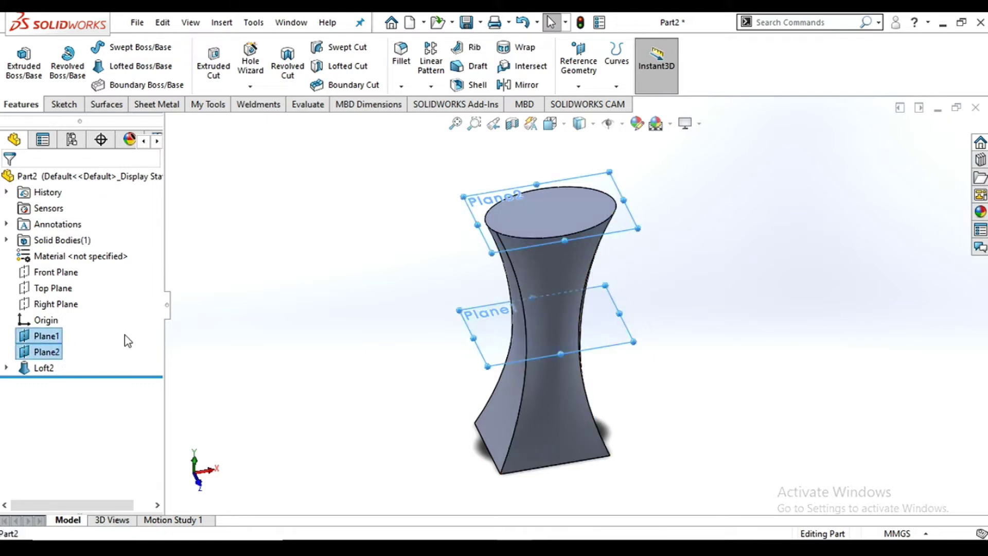
pyautogui.rightClick(51, 368)
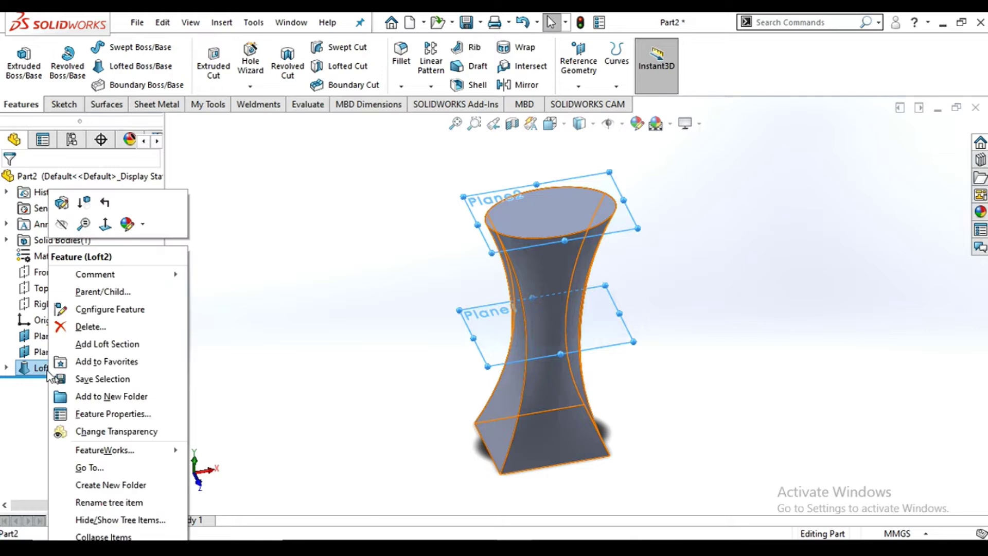
pyautogui.click(89, 327)
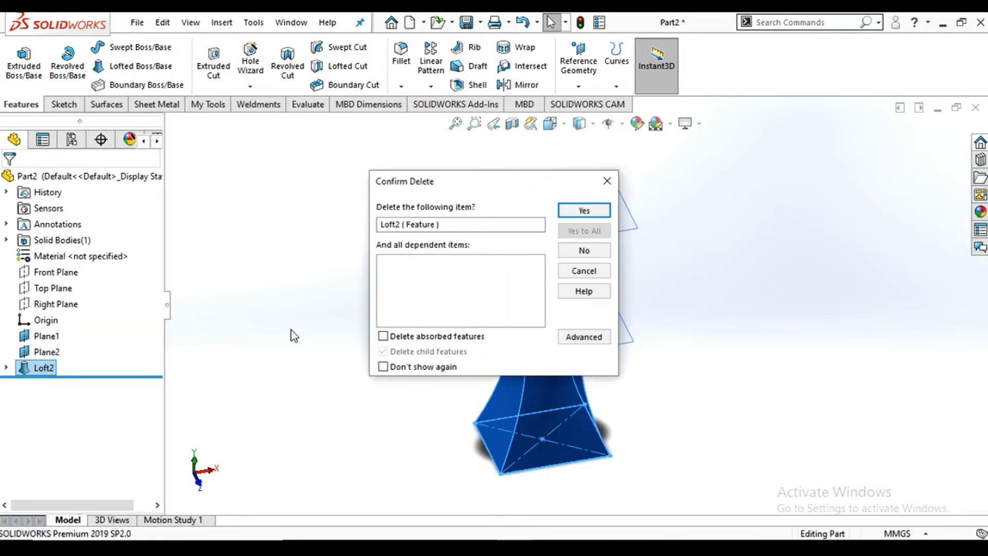
pyautogui.click(603, 213)
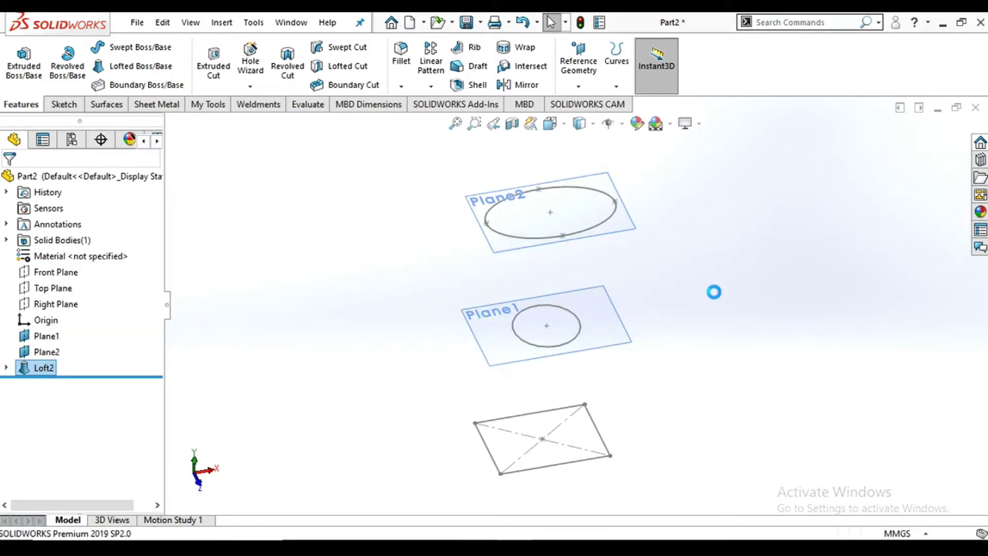
# Step: Start a new lofted boss with the ellipse, circle and rectangle sketches as its profiles, in that order
pyautogui.scroll(2, 617, 315)
pyautogui.scroll(-2, 618, 315)
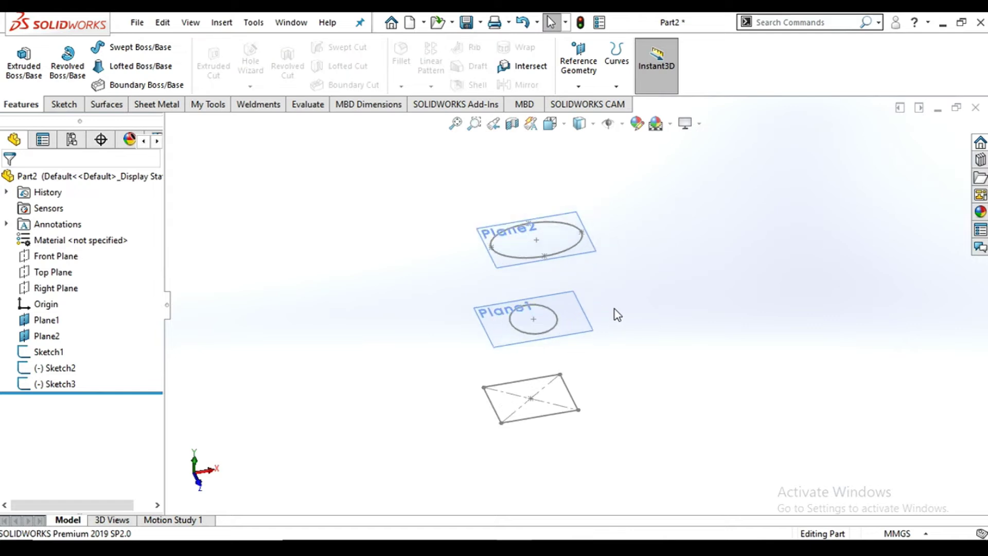
pyautogui.click(140, 67)
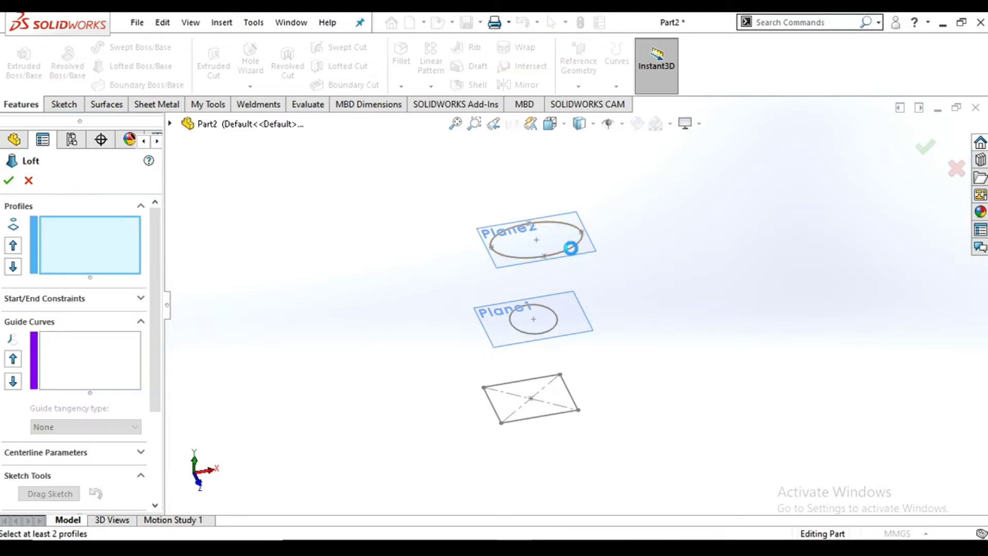
pyautogui.click(571, 249)
pyautogui.click(557, 323)
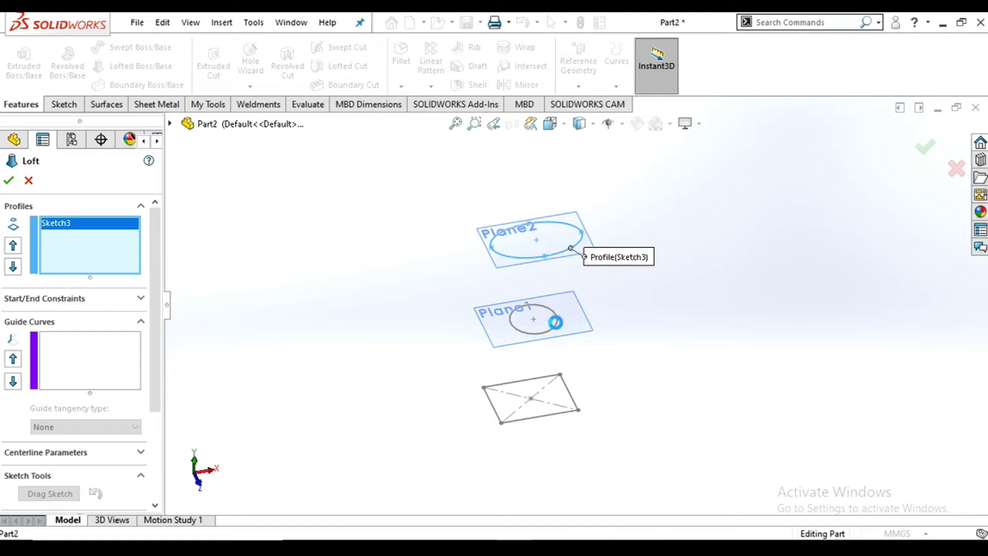
pyautogui.click(572, 411)
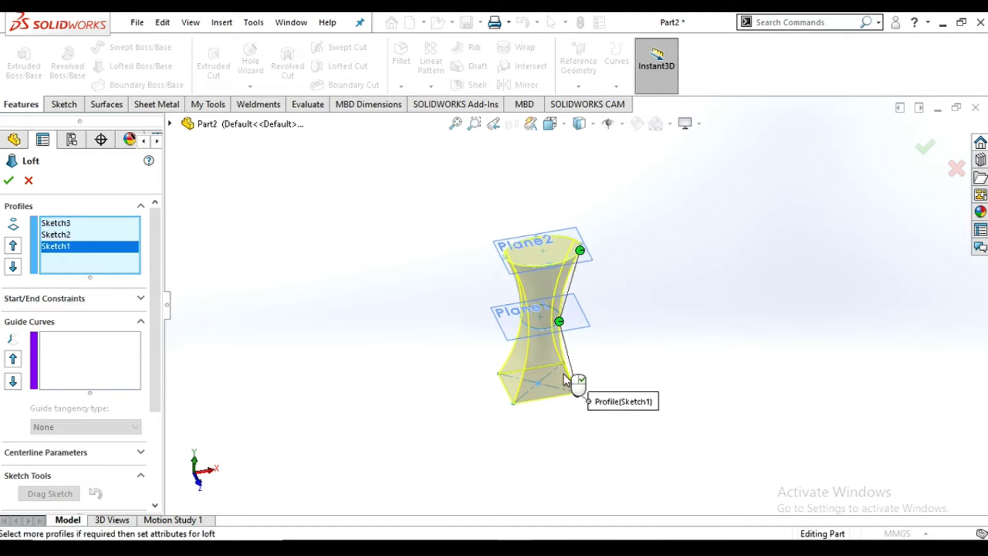
pyautogui.scroll(-3, 563, 373)
pyautogui.scroll(2, 554, 233)
pyautogui.scroll(-2, 553, 233)
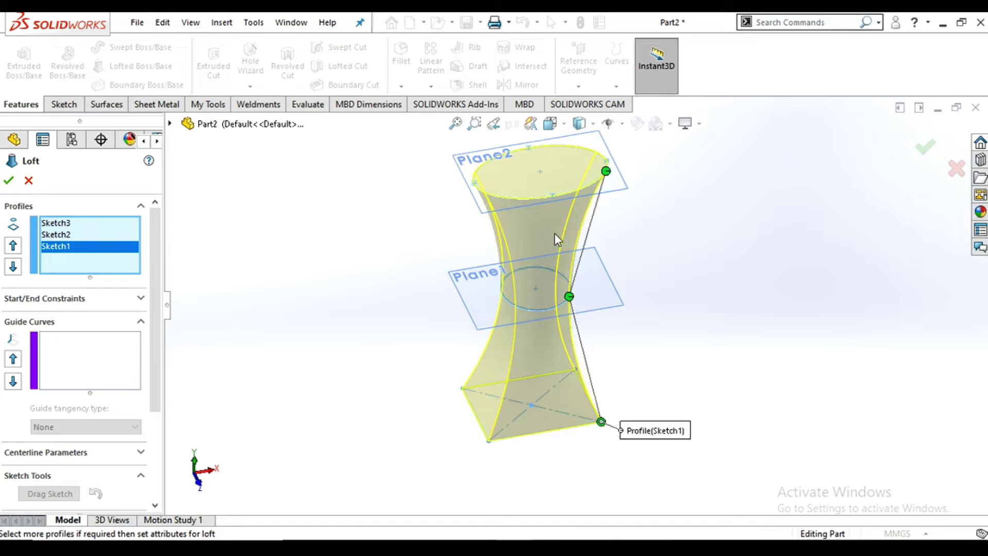
pyautogui.scroll(2, 555, 233)
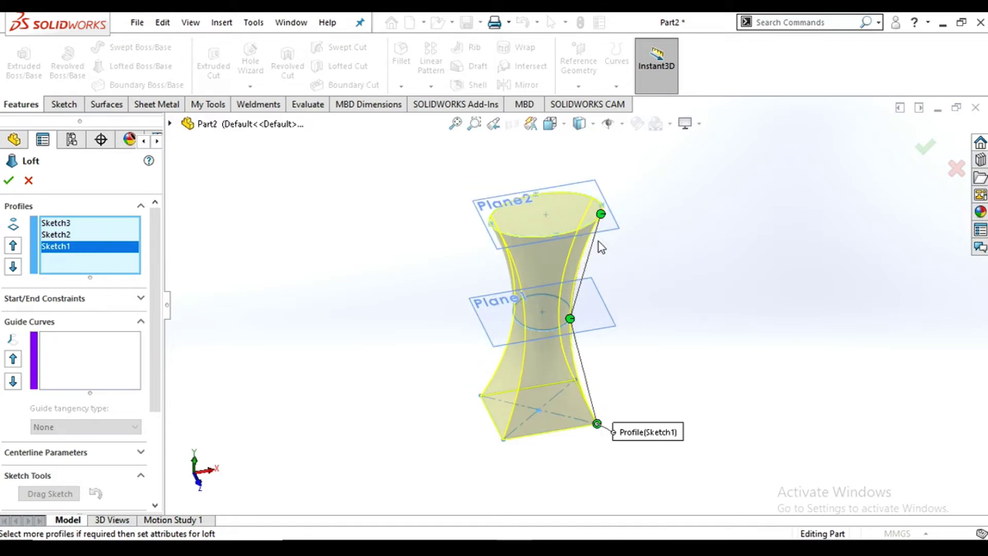
pyautogui.scroll(-1, 592, 278)
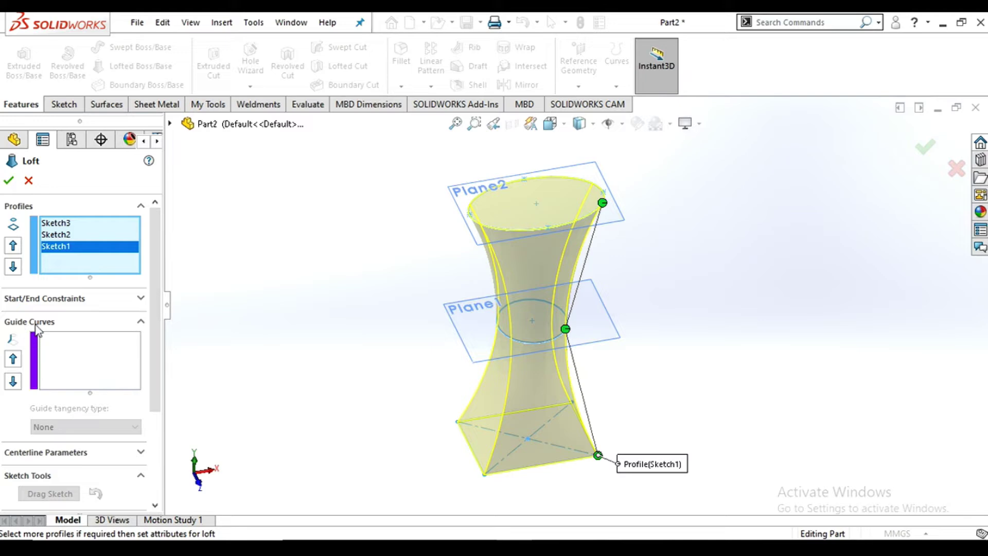
# Step: Make the loft a thin feature with a wall thickness of 2 mm
pyautogui.scroll(-3, 153, 385)
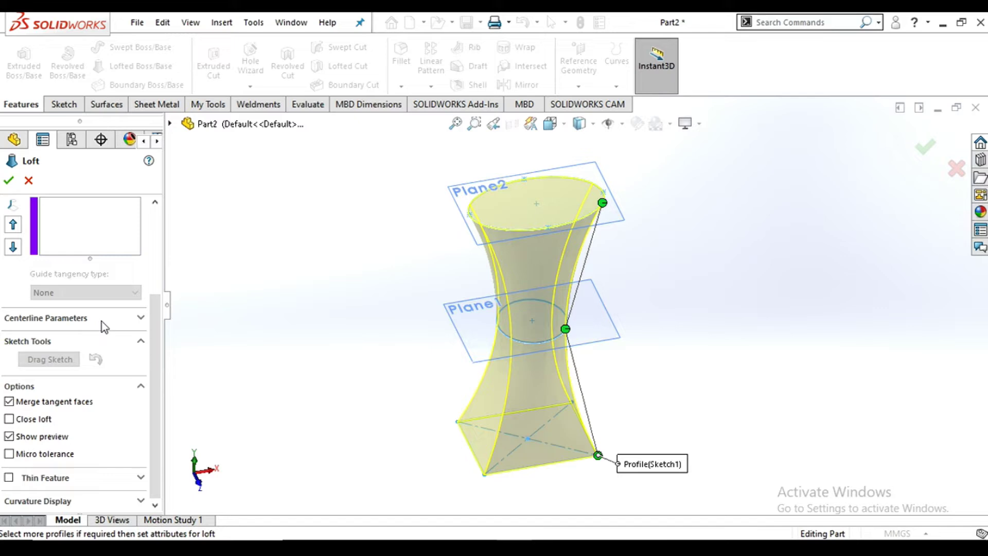
pyautogui.scroll(-1, 160, 421)
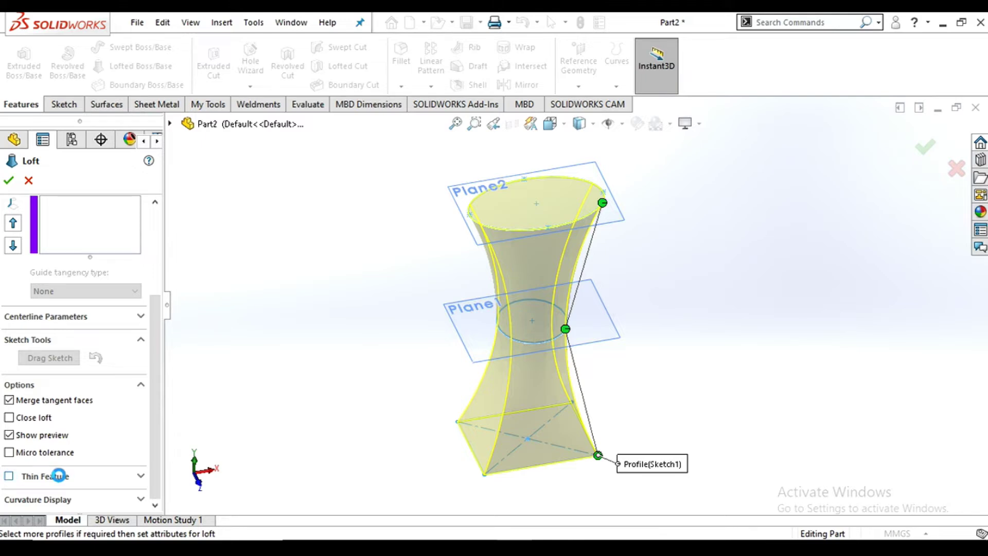
pyautogui.click(58, 475)
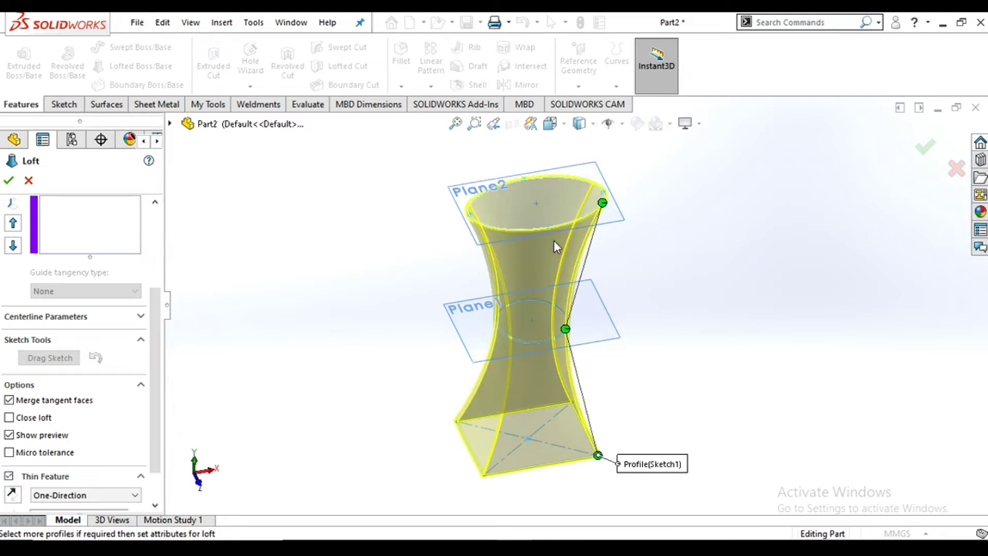
pyautogui.moveTo(610, 324); pyautogui.dragTo(594, 309, button='middle')
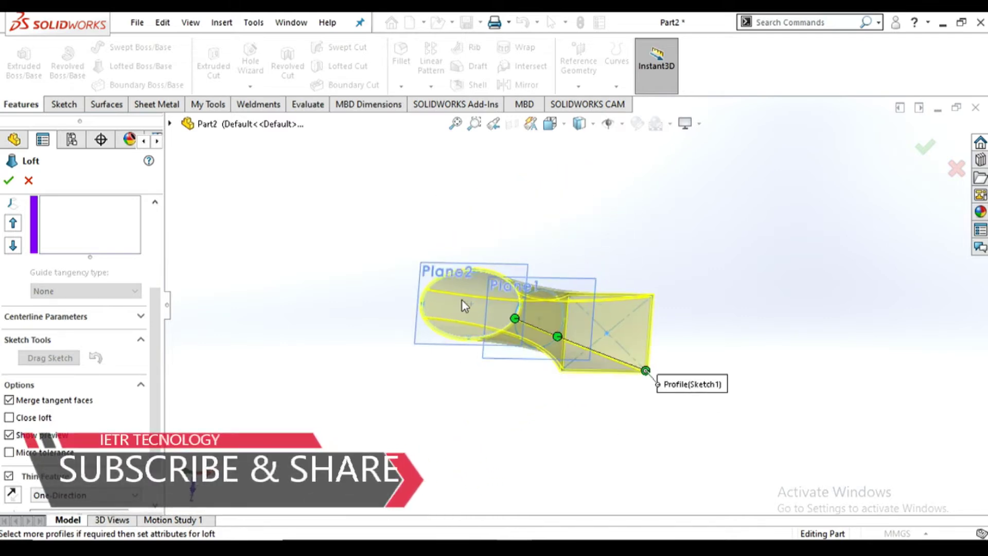
pyautogui.scroll(-5, 464, 297)
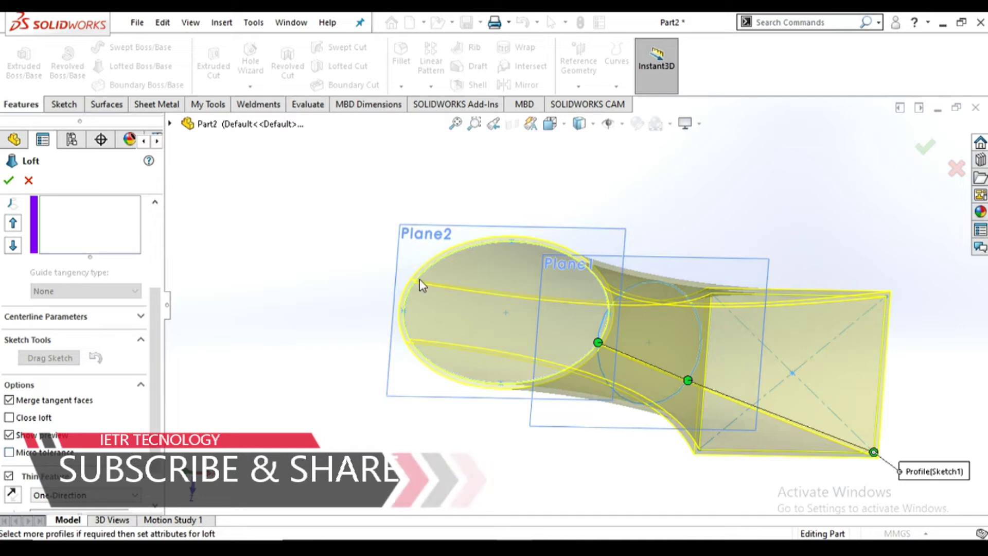
pyautogui.scroll(-2, 78, 309)
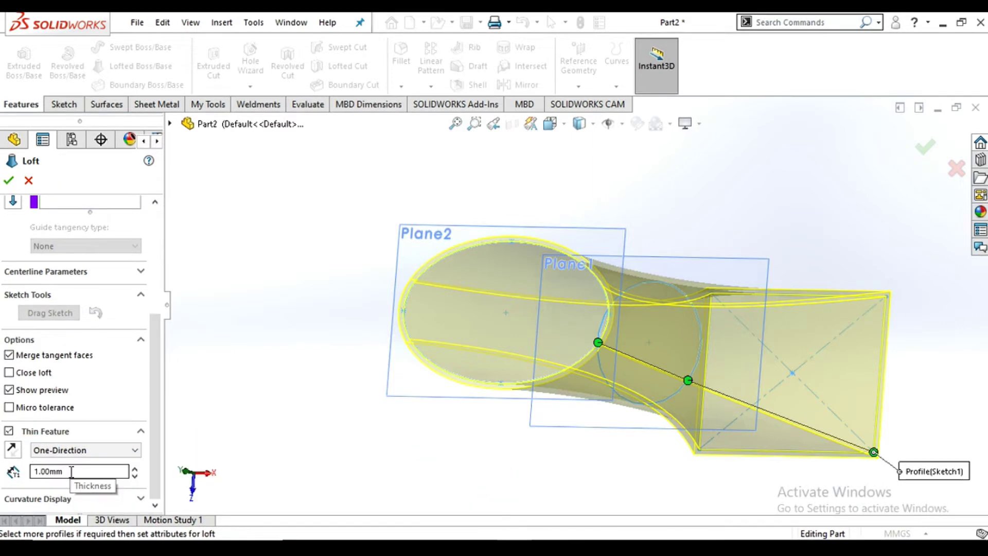
pyautogui.moveTo(66, 472); pyautogui.dragTo(17, 473)
pyautogui.write('2')
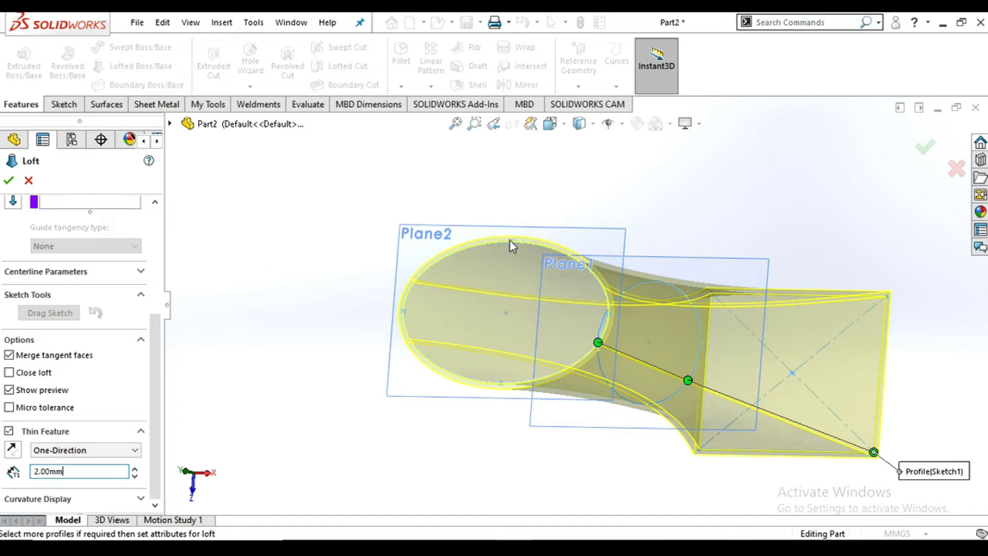
# Step: Try the Mid-Plane and Two-Direction wall types for the thin loft and compare their previews around the ellipse
pyautogui.click(102, 451)
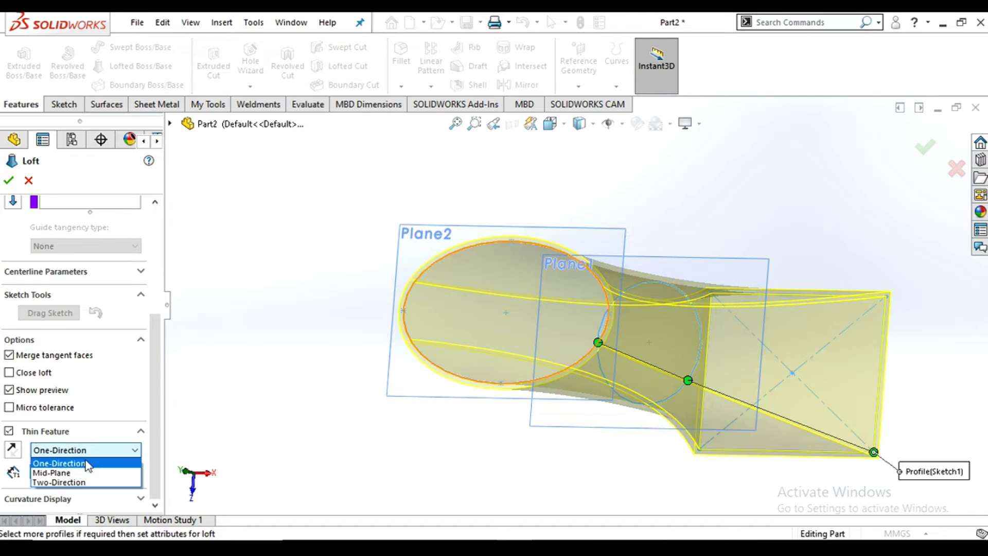
pyautogui.click(86, 473)
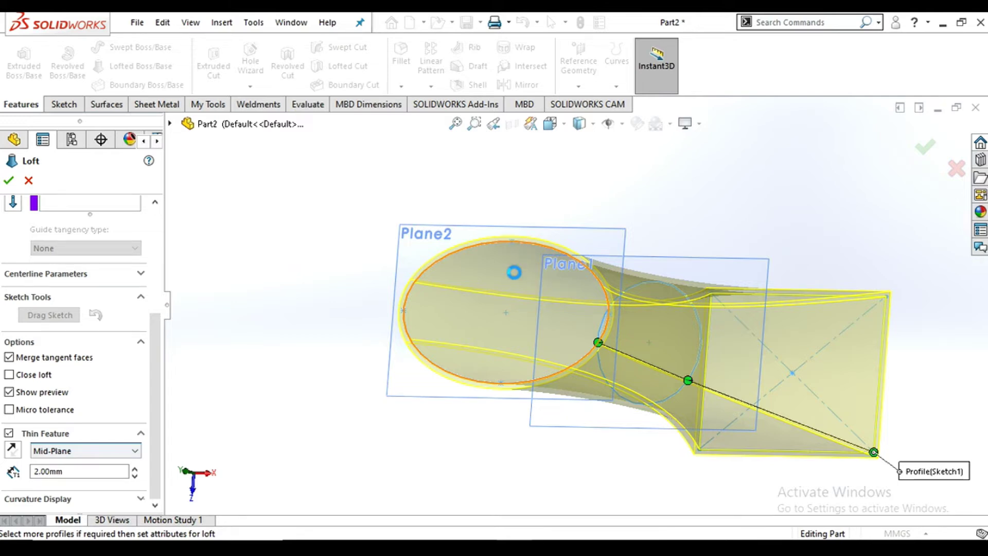
pyautogui.scroll(-3, 523, 249)
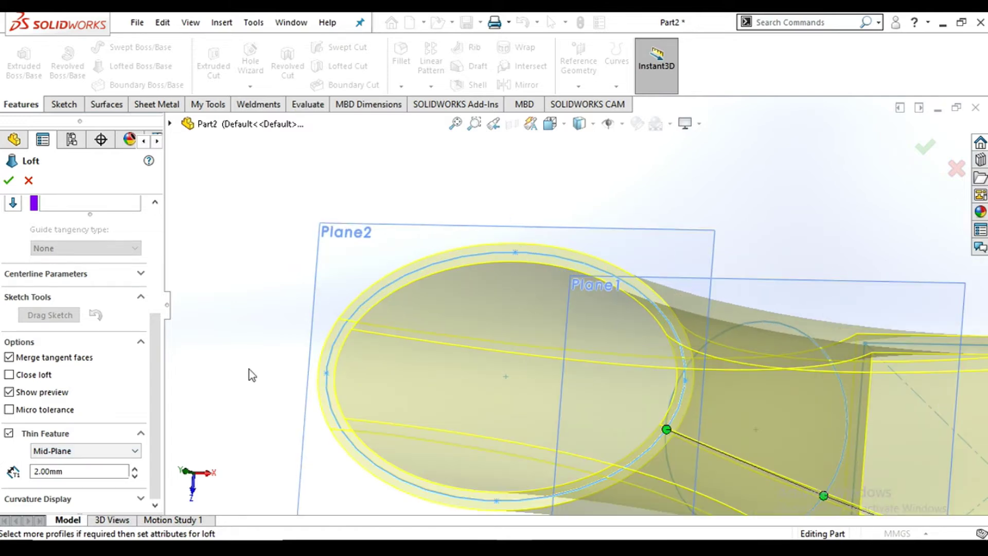
pyautogui.click(100, 454)
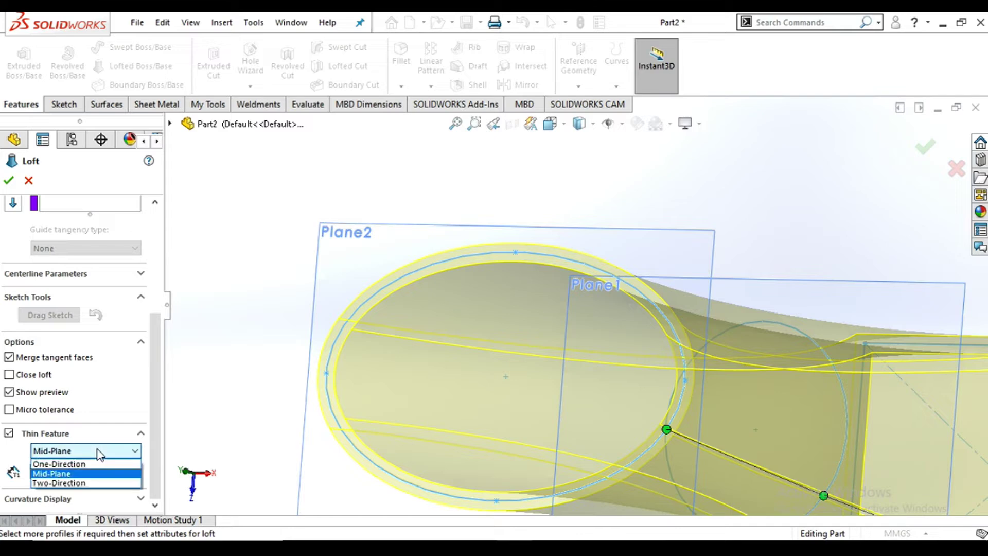
pyautogui.click(90, 485)
pyautogui.scroll(-1, 223, 378)
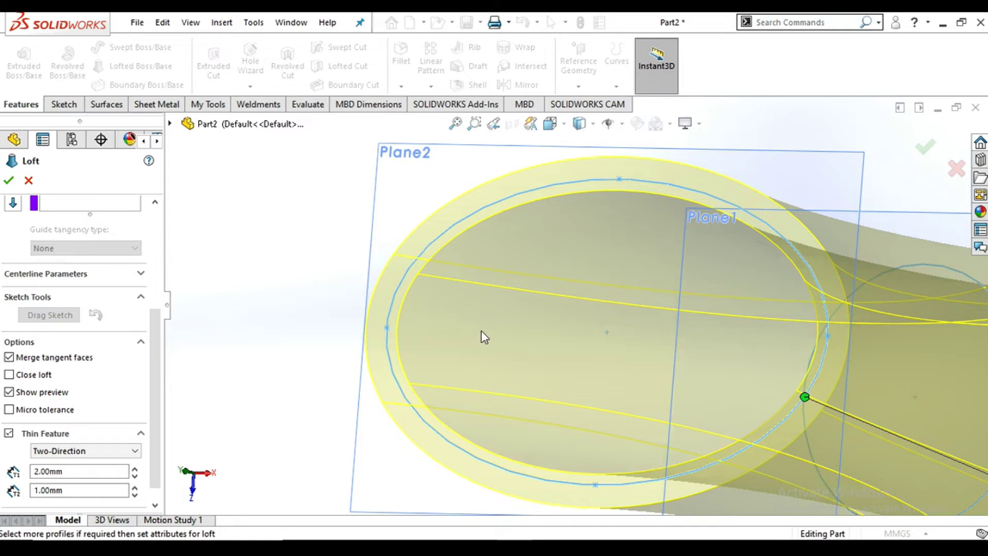
# Step: Set the thin loft's wall type to One-Direction and accept the feature
pyautogui.scroll(3, 482, 335)
pyautogui.click(86, 462)
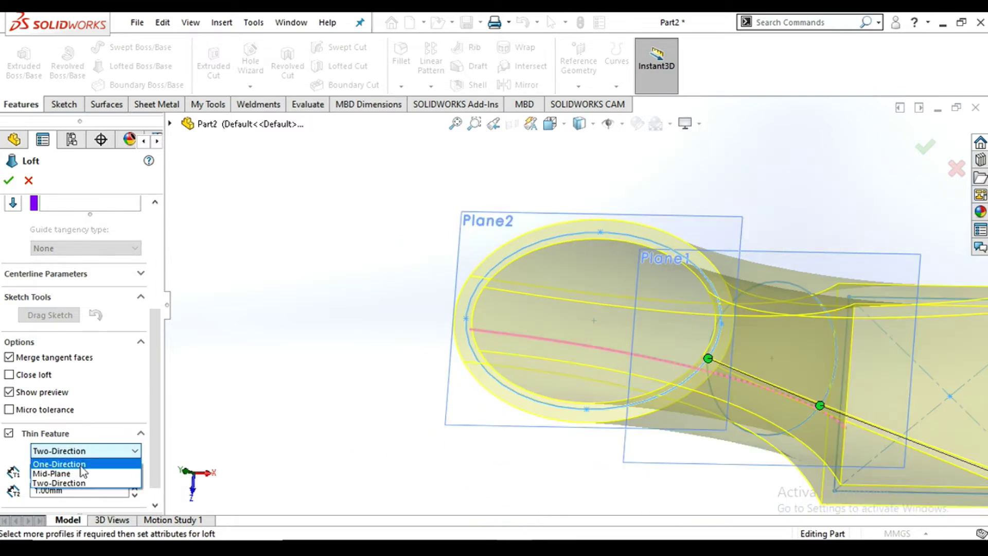
pyautogui.click(116, 462)
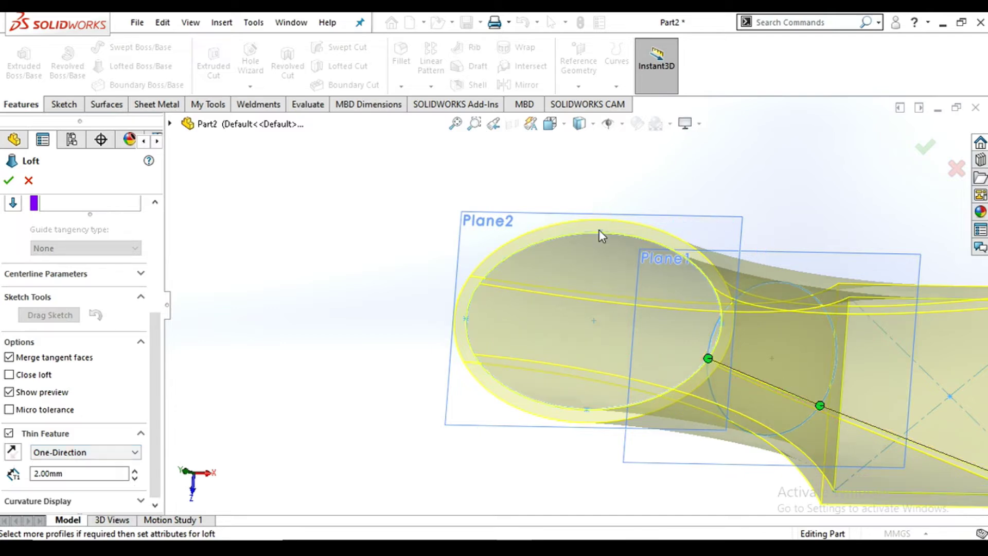
pyautogui.scroll(4, 651, 385)
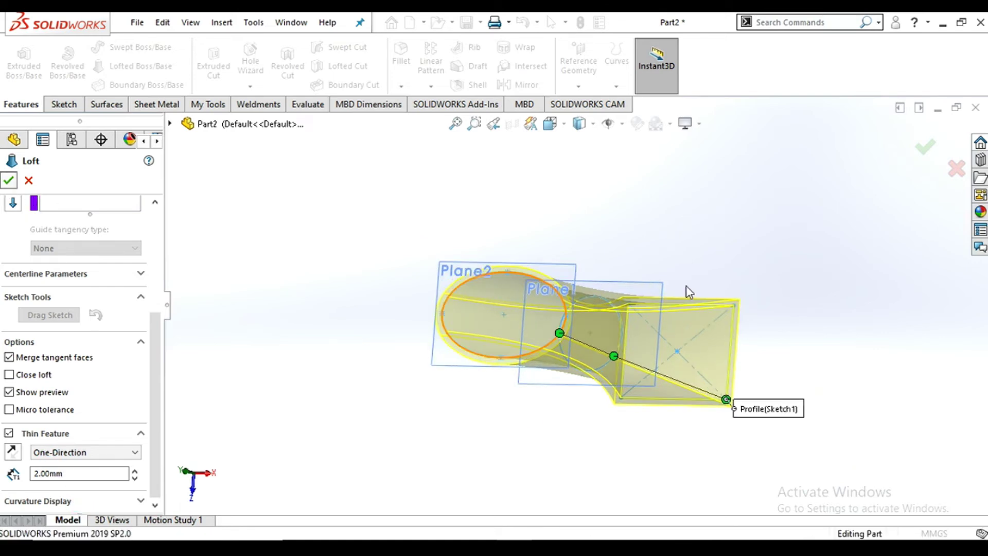
pyautogui.scroll(-3, 498, 326)
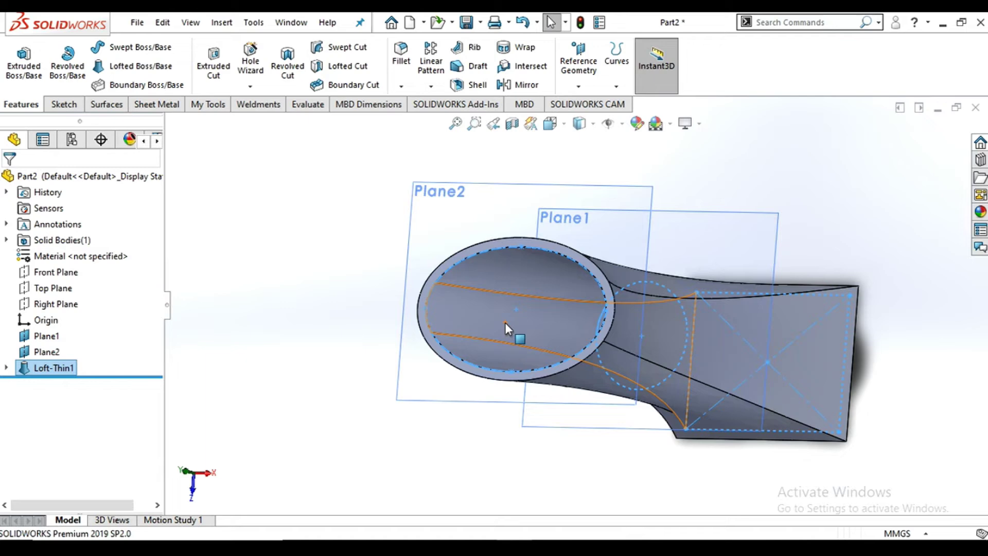
pyautogui.moveTo(551, 343); pyautogui.dragTo(511, 363, button='middle')
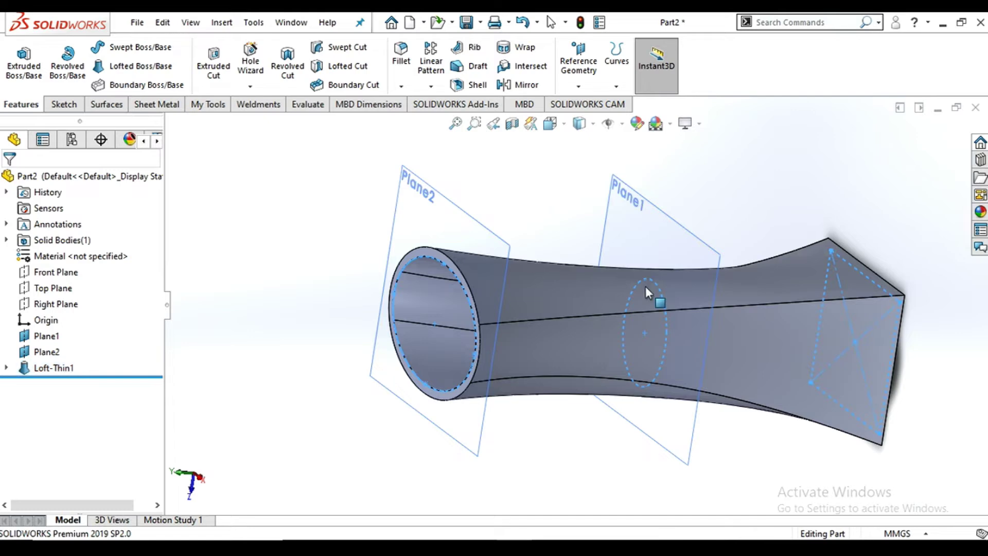
pyautogui.scroll(2, 645, 289)
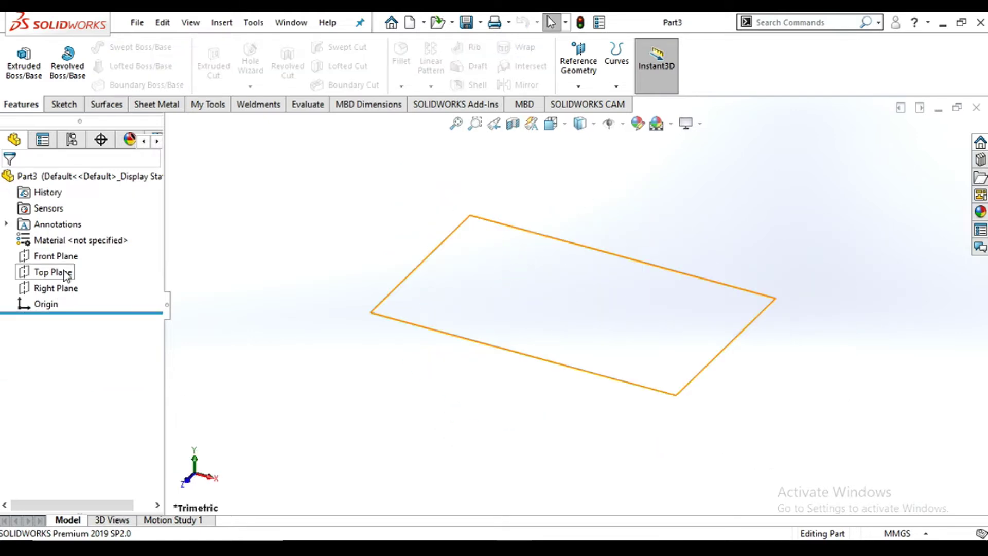
# Step: Start a sketch on the Top Plane of the new part
pyautogui.click(65, 274)
pyautogui.click(76, 244)
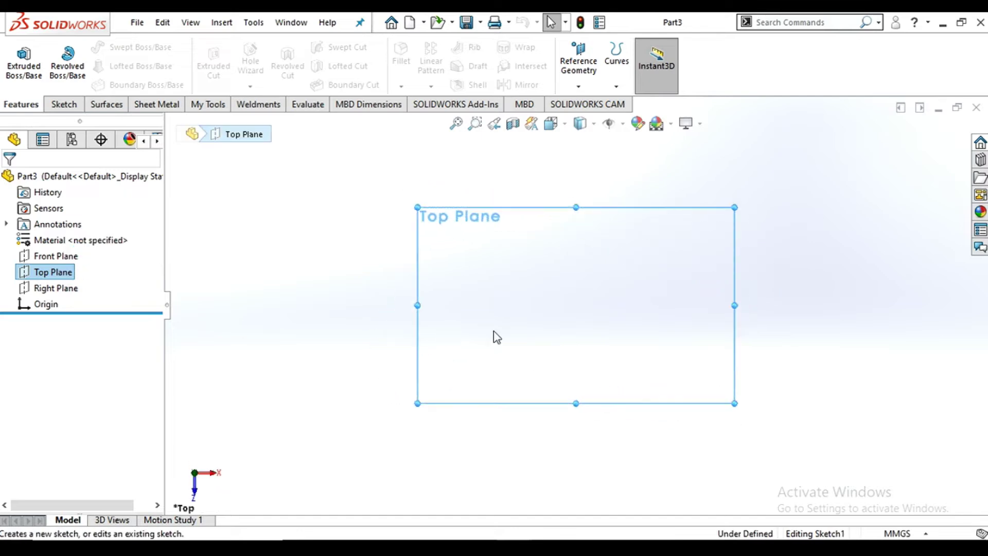
pyautogui.scroll(2, 561, 350)
pyautogui.scroll(6, 684, 241)
pyautogui.scroll(-4, 689, 236)
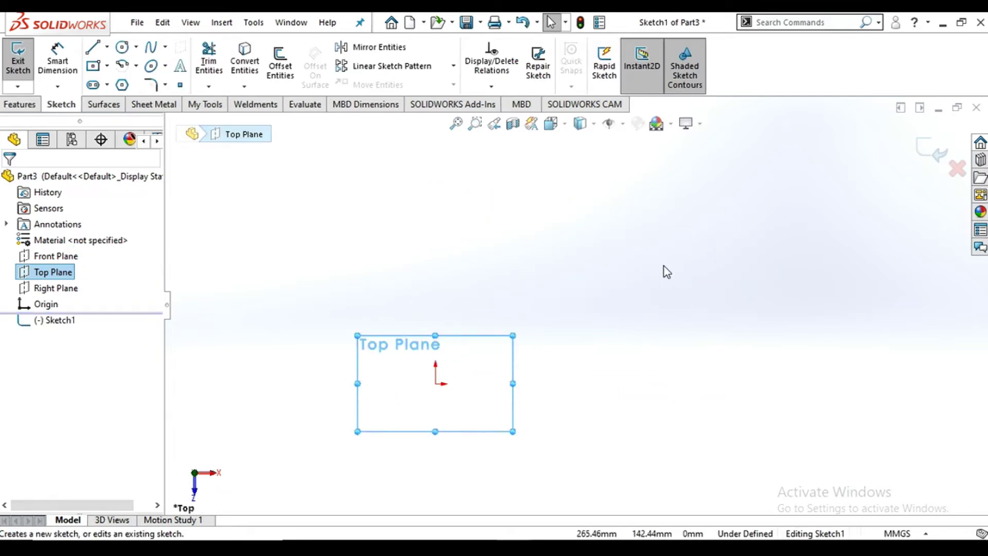
pyautogui.scroll(-1, 666, 272)
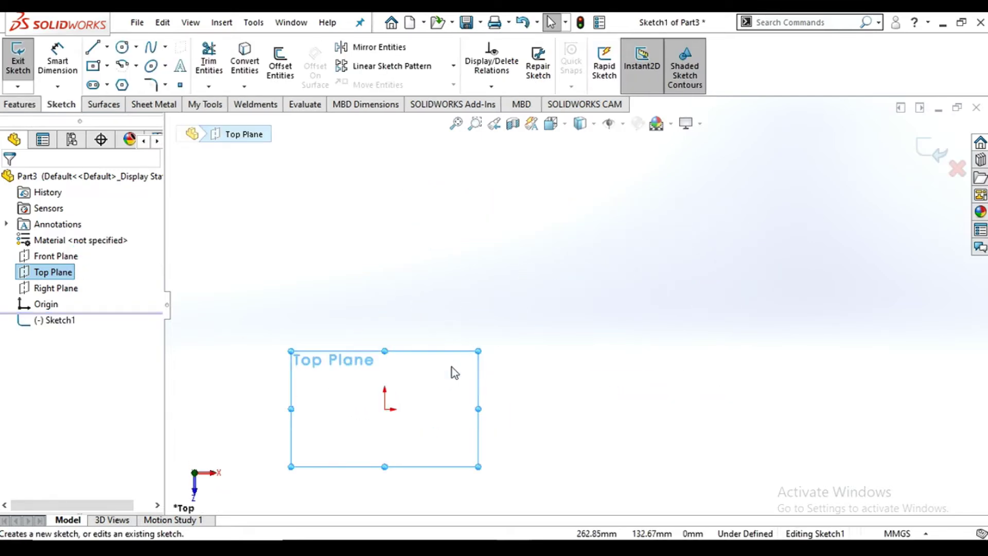
# Step: Draw an arched three-point spline from the origin to an endpoint about 677 mm away horizontally level with it, and exit the sketch
pyautogui.click(151, 51)
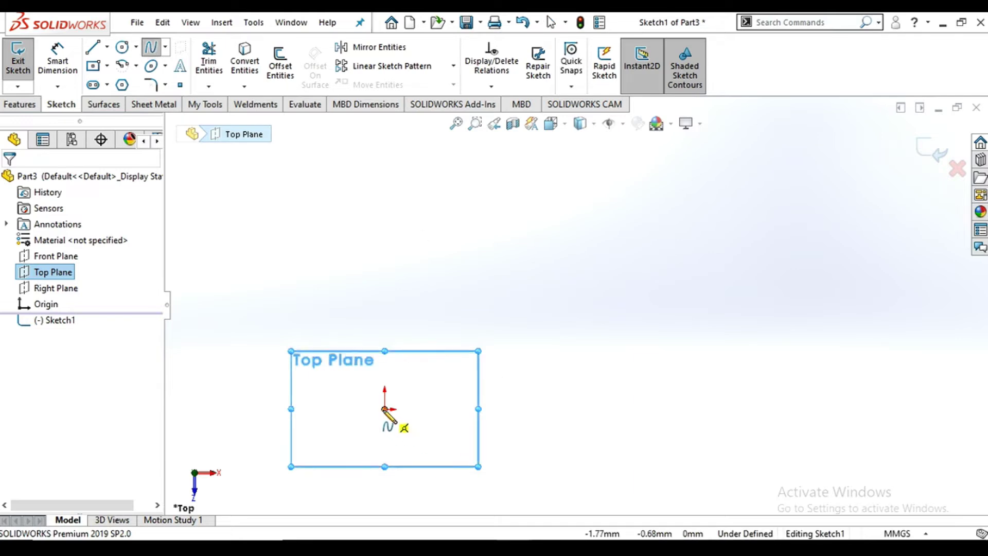
pyautogui.click(609, 227)
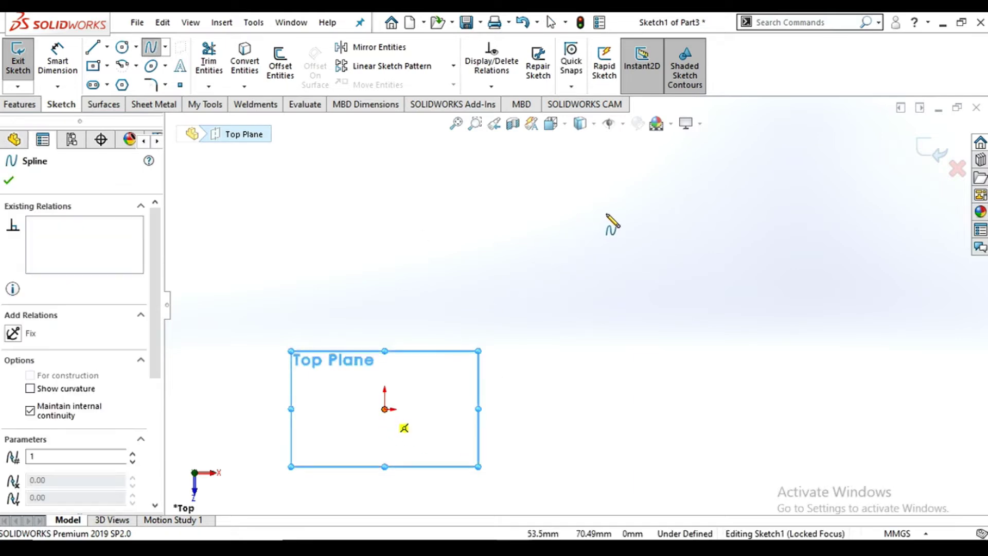
pyautogui.click(603, 213)
pyautogui.scroll(2, 691, 240)
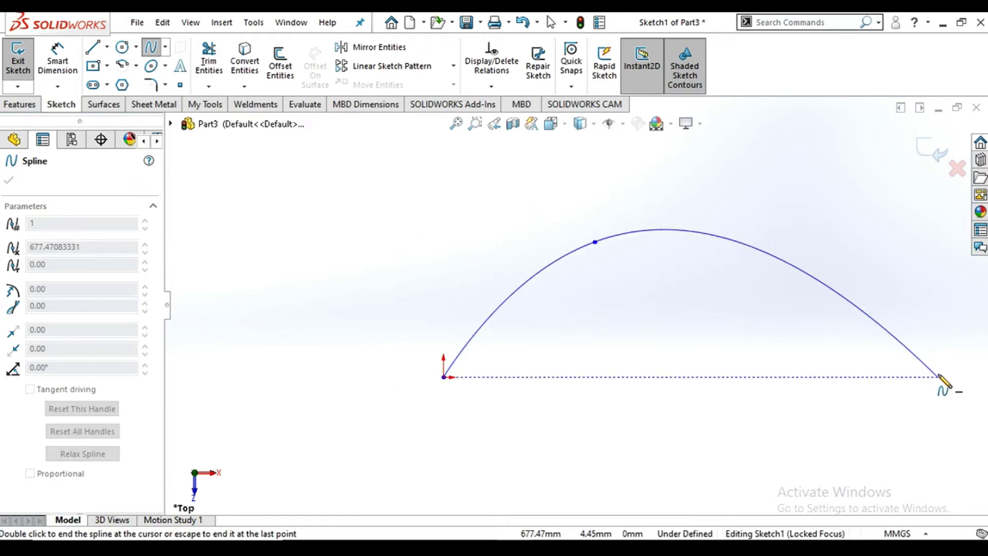
pyautogui.click(940, 377)
pyautogui.rightClick(882, 229)
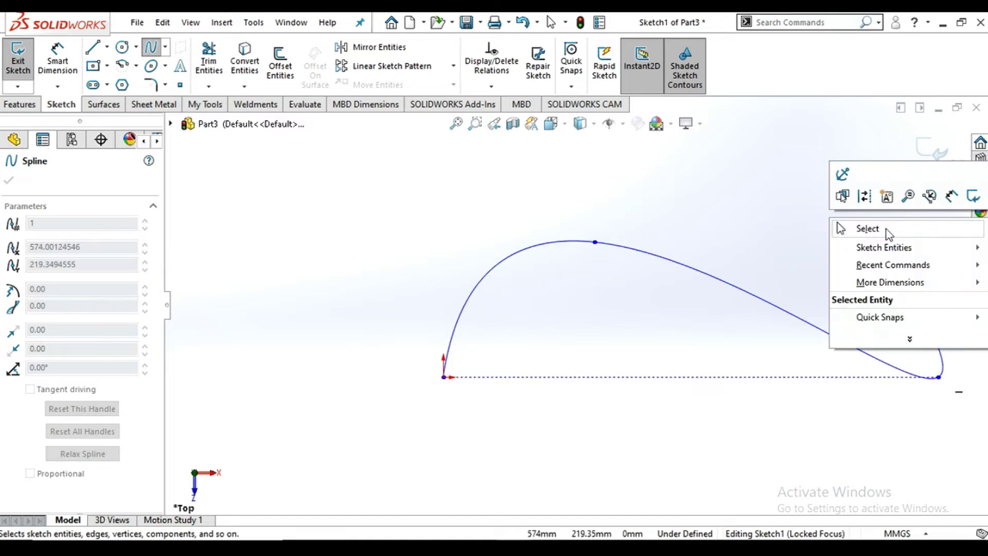
pyautogui.click(856, 228)
pyautogui.scroll(1, 721, 314)
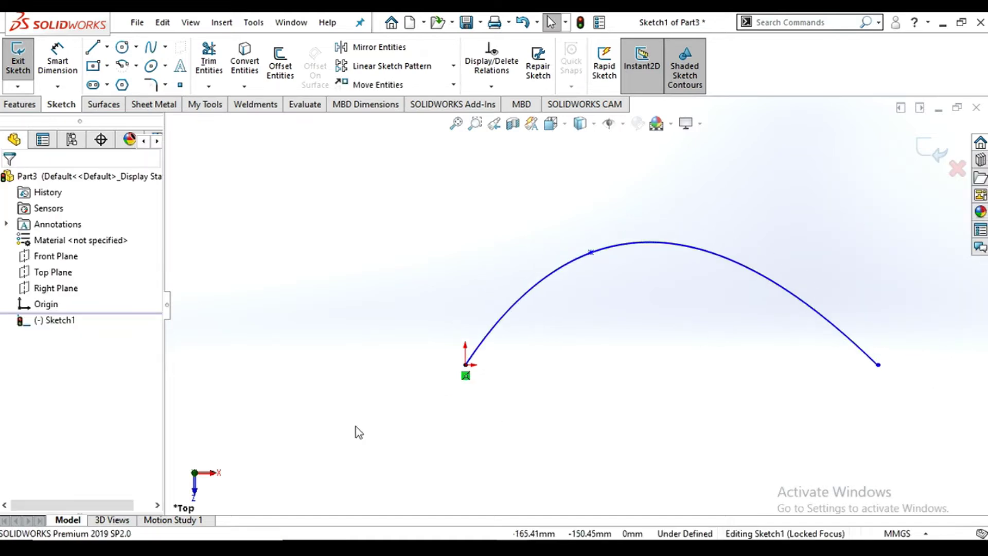
pyautogui.click(928, 154)
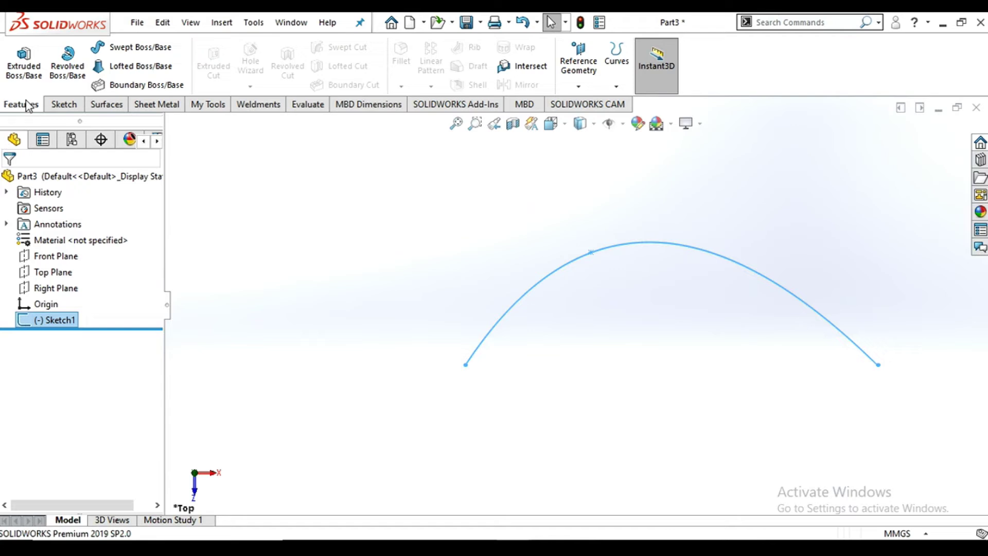
# Step: Create a reference plane perpendicular to the spline through its start point at the origin
pyautogui.click(580, 86)
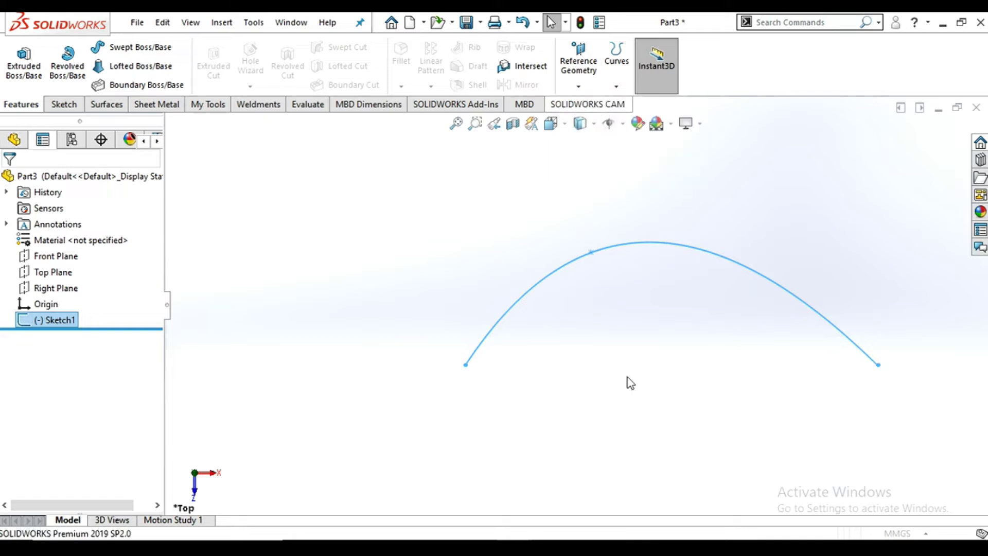
pyautogui.scroll(-2, 547, 324)
pyautogui.scroll(-2, 546, 326)
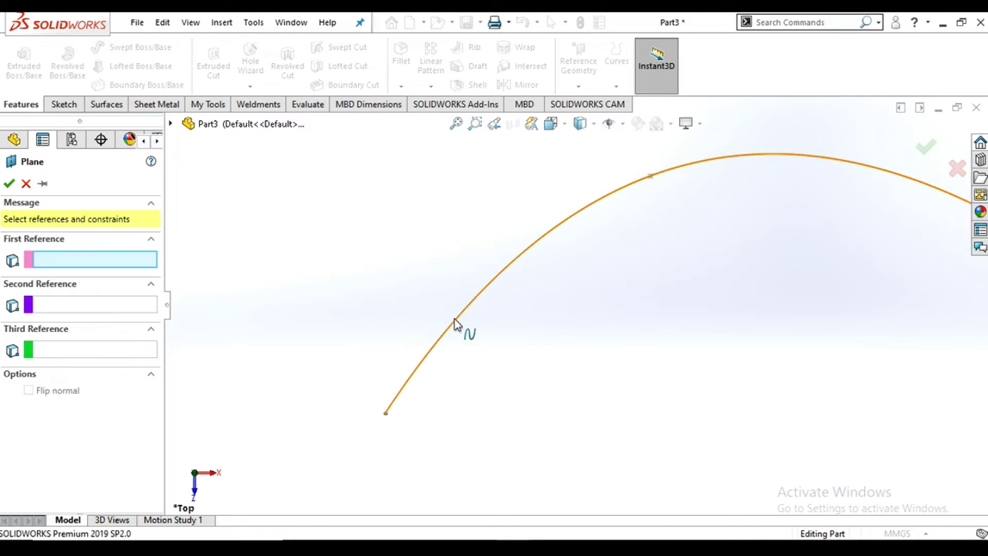
pyautogui.click(478, 296)
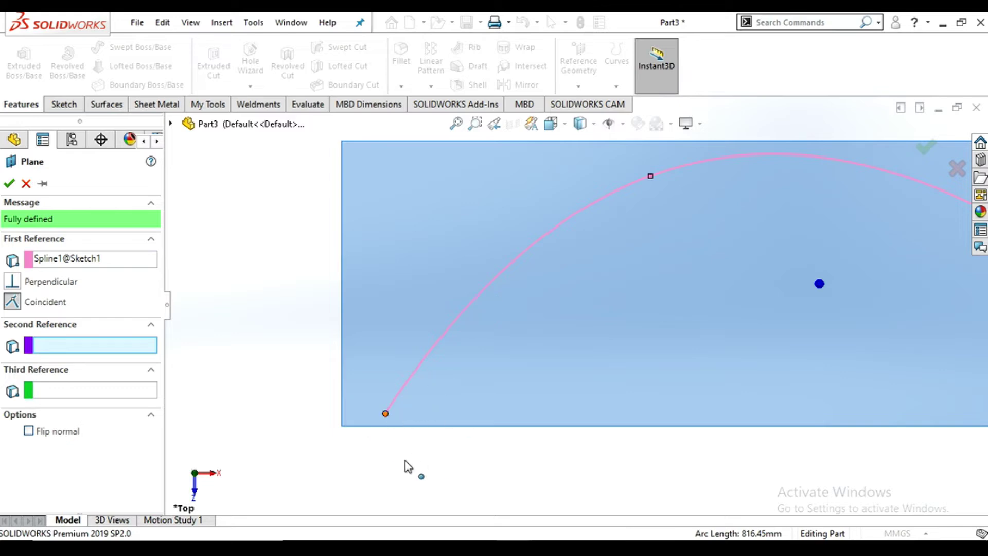
pyautogui.click(386, 414)
pyautogui.press('f')
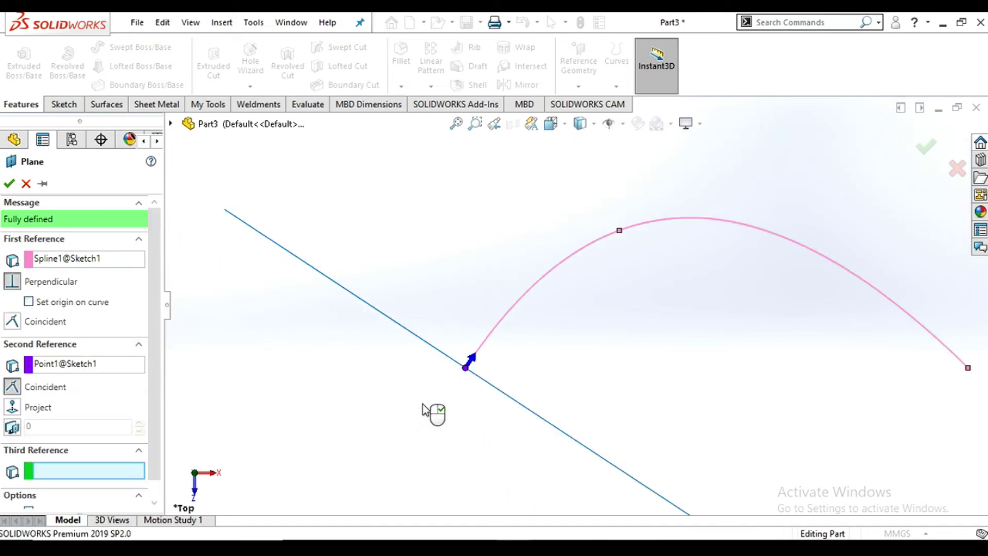
pyautogui.click(10, 183)
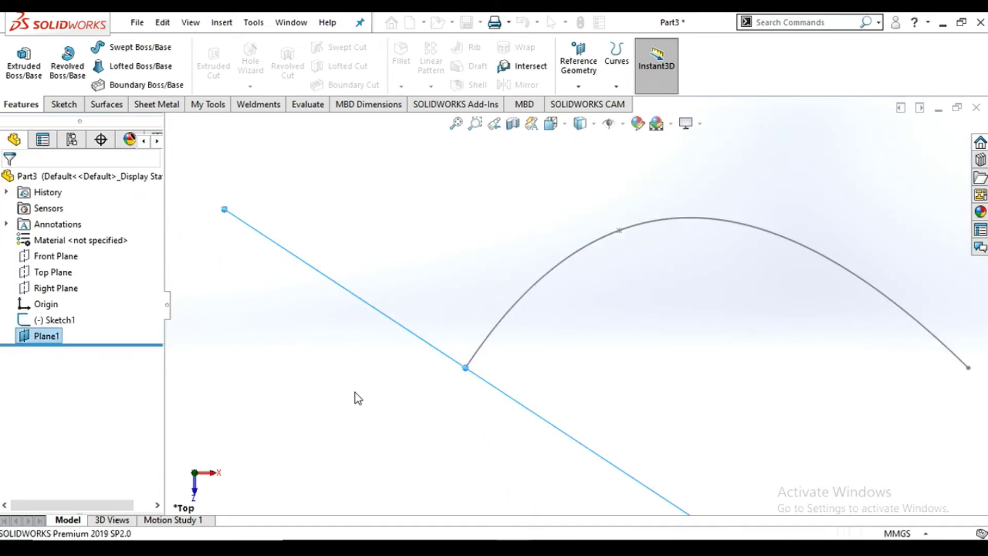
# Step: Create a second reference plane perpendicular to the spline through its middle point
pyautogui.moveTo(504, 381); pyautogui.dragTo(530, 317, button='middle')
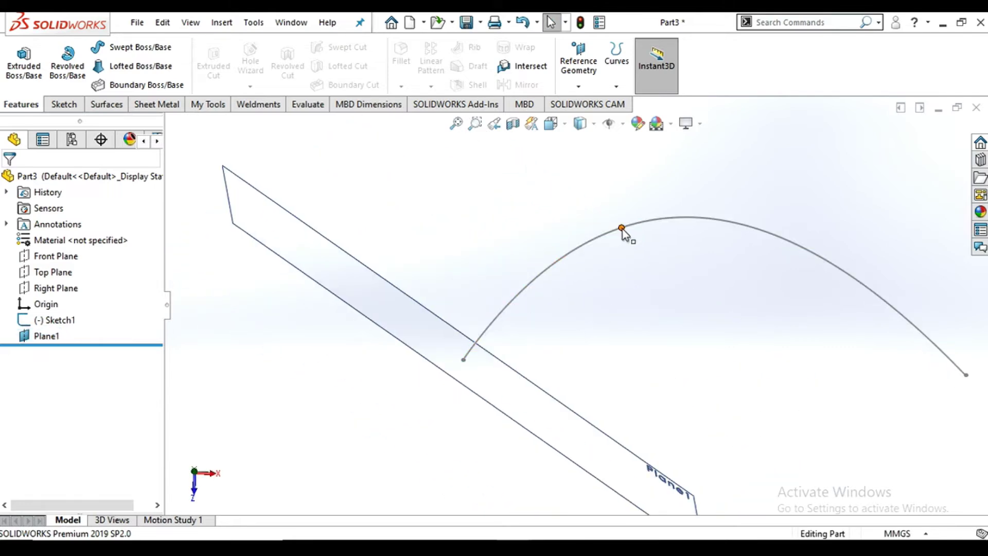
pyautogui.click(581, 85)
pyautogui.click(604, 110)
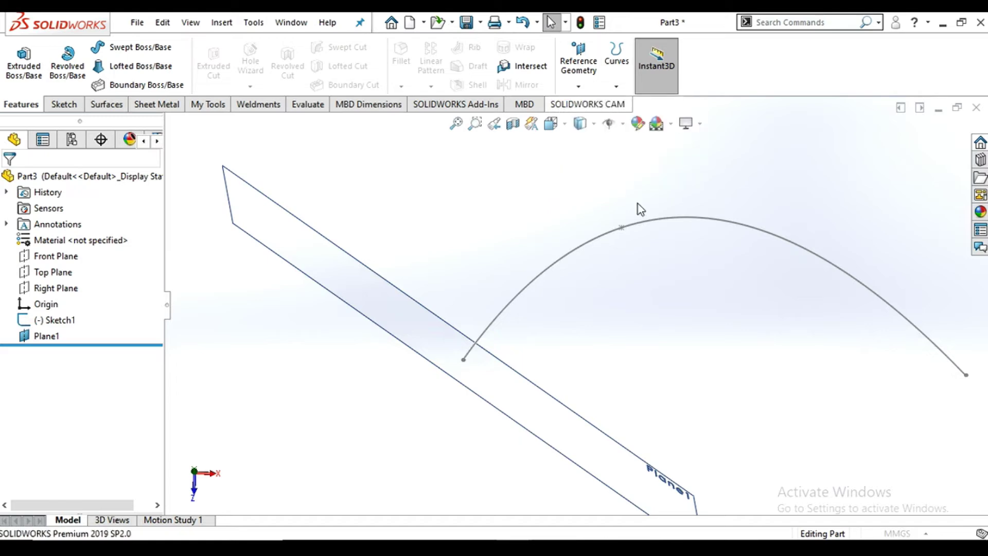
pyautogui.click(660, 220)
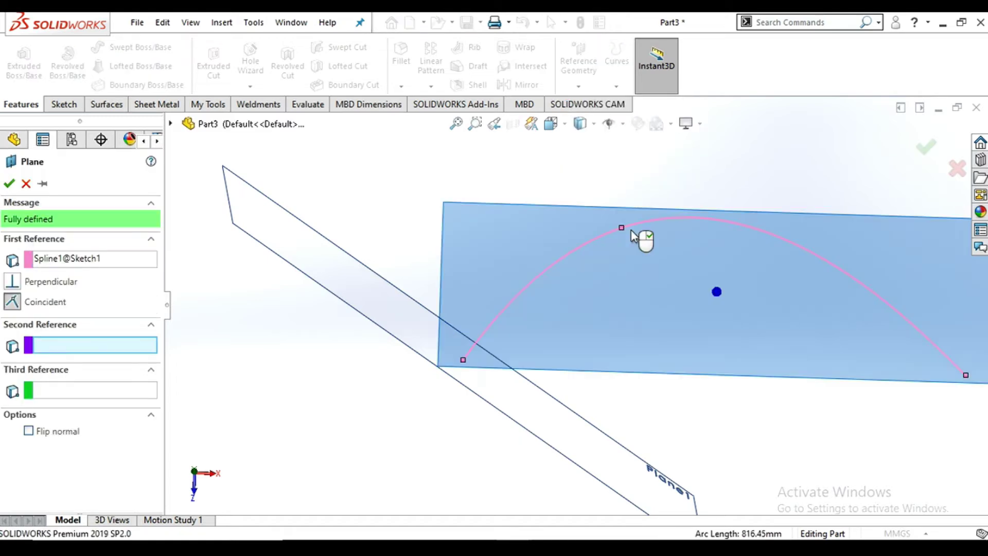
pyautogui.click(622, 228)
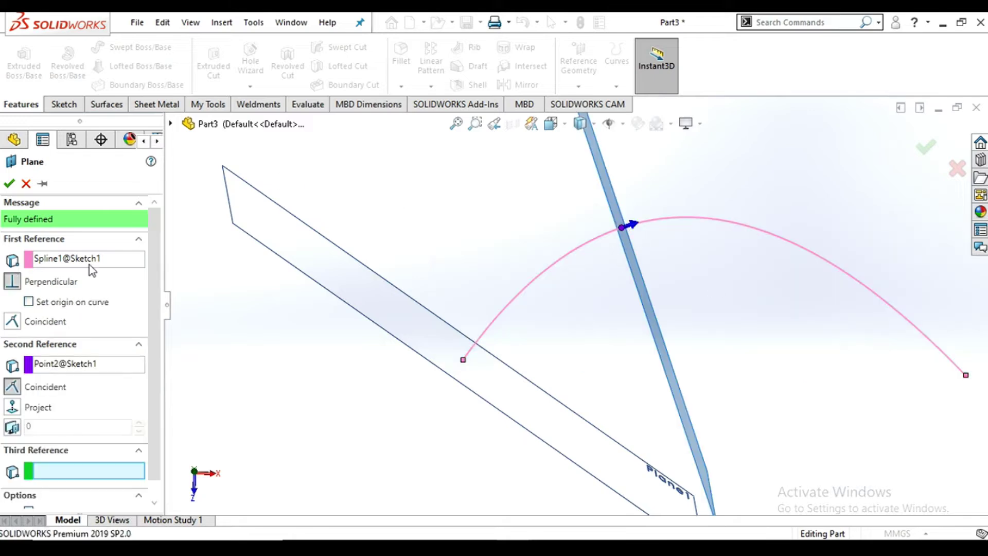
pyautogui.click(8, 184)
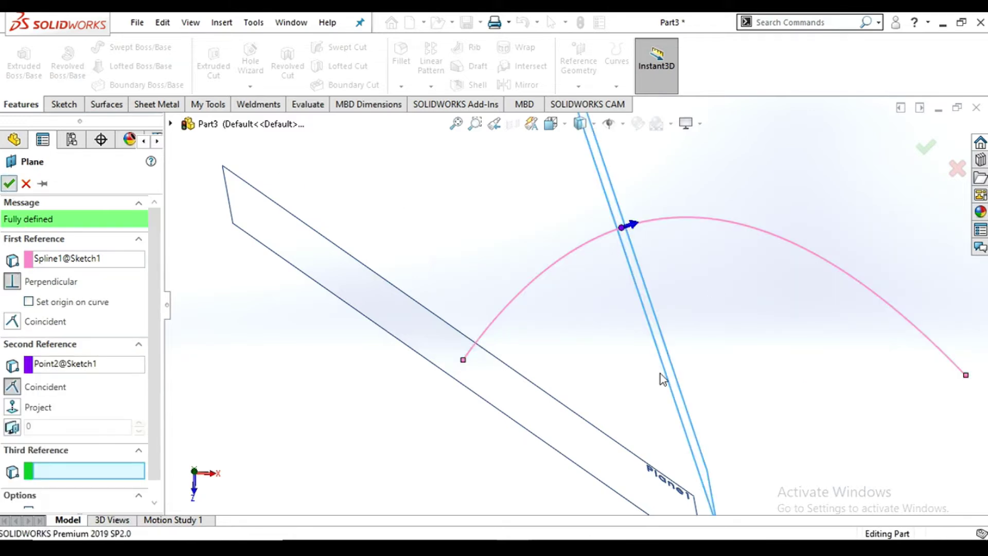
# Step: Create a third reference plane perpendicular to the spline through its far endpoint
pyautogui.scroll(4, 674, 320)
pyautogui.scroll(-2, 663, 303)
pyautogui.scroll(2, 720, 326)
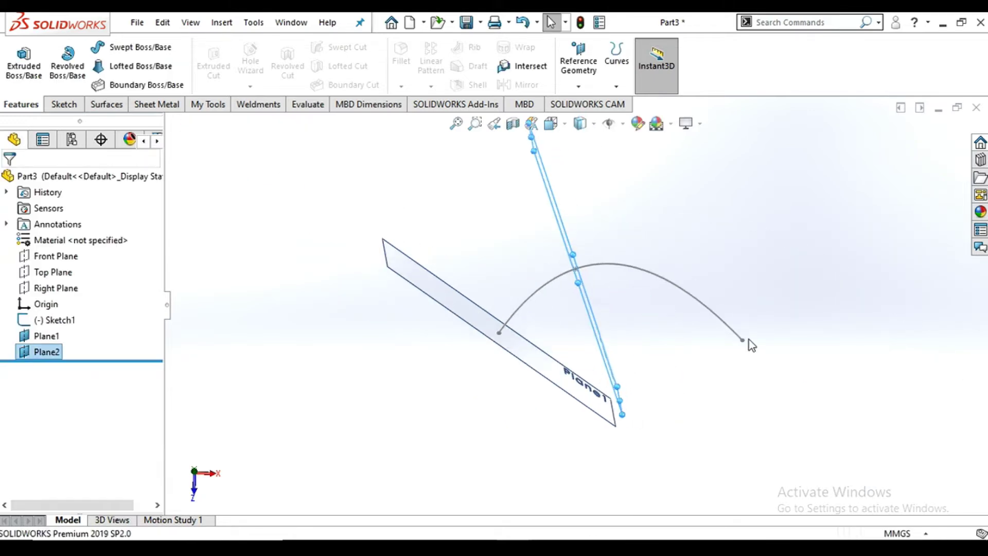
pyautogui.scroll(-2, 741, 343)
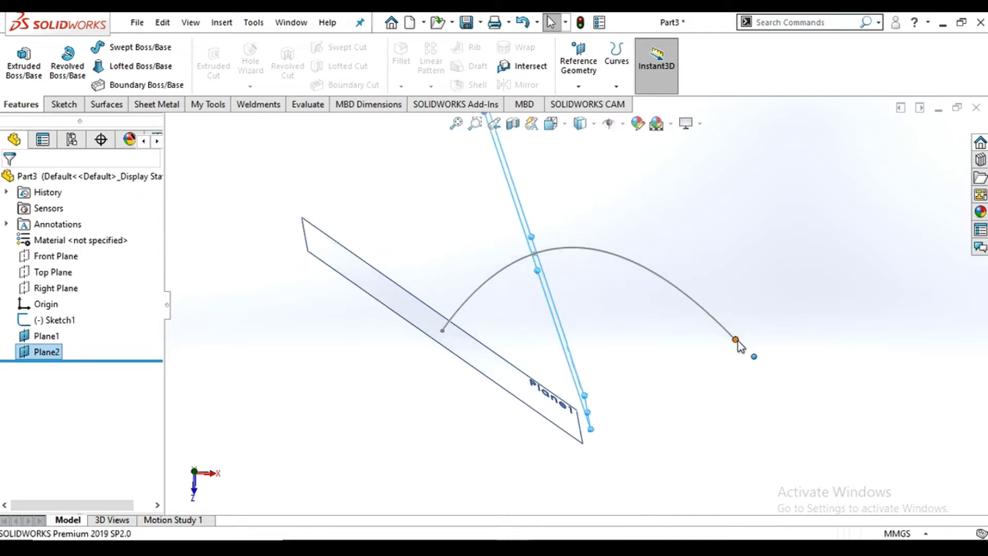
pyautogui.click(590, 92)
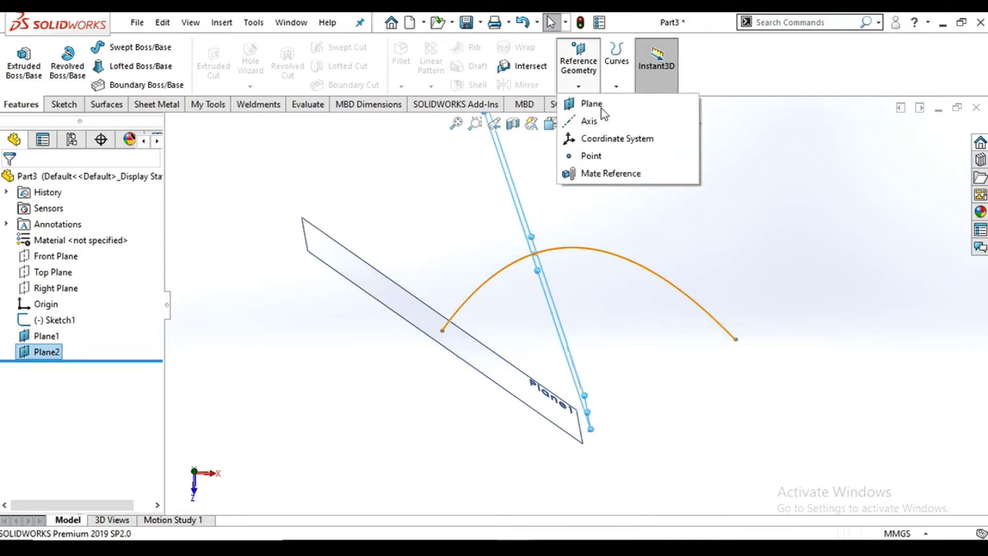
pyautogui.click(693, 304)
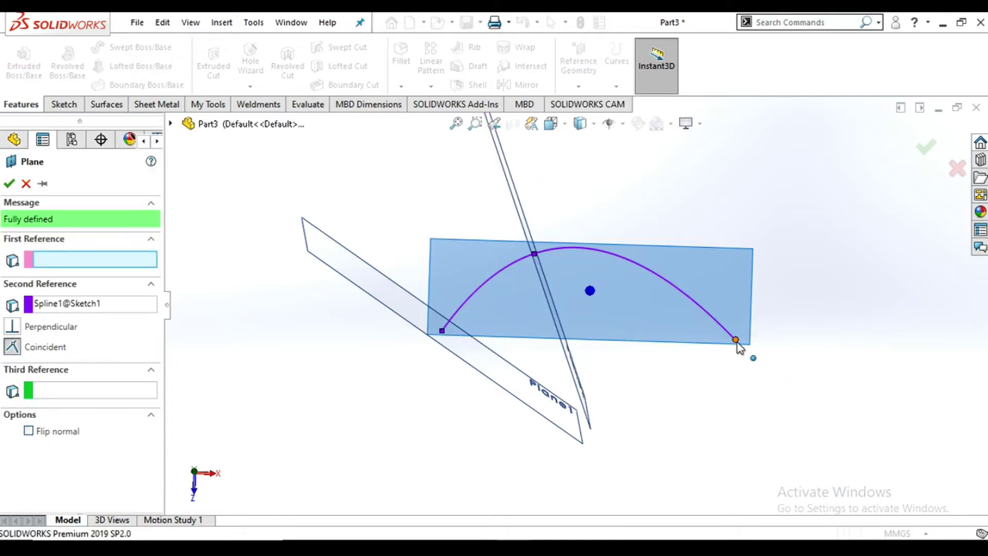
pyautogui.click(736, 341)
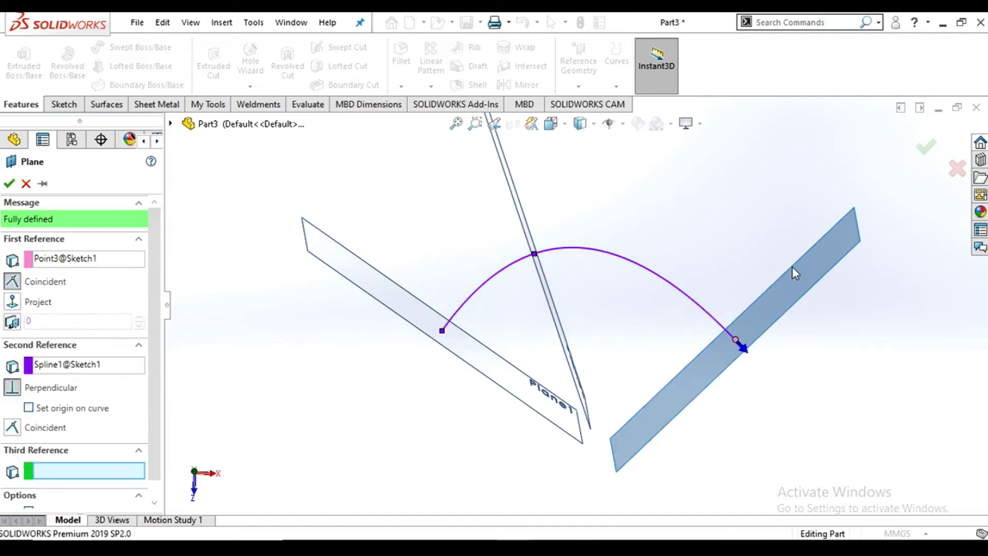
pyautogui.click(9, 184)
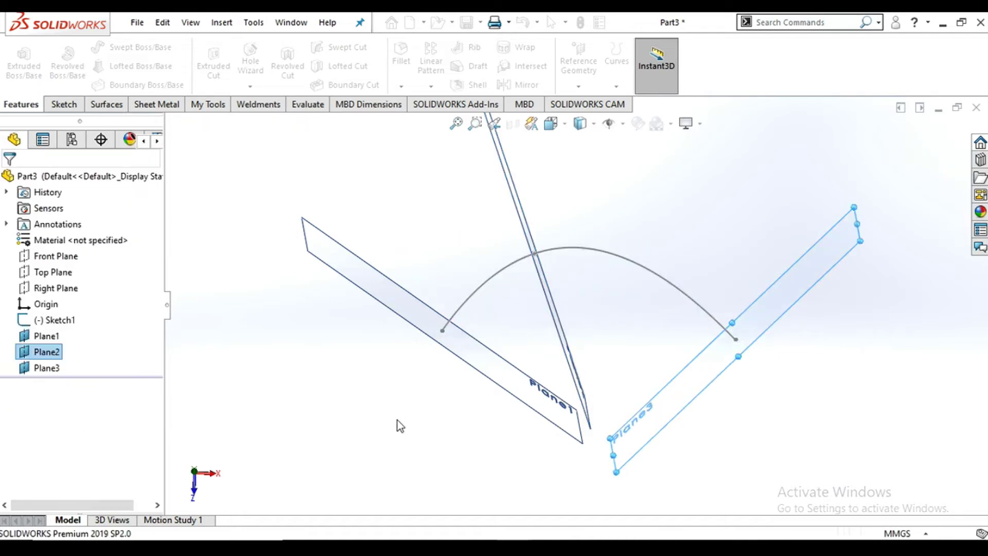
pyautogui.click(510, 312)
# Step: On the plane at the spline's start, sketch an ellipse centred on the origin with radii of about 191 mm and 85 mm
pyautogui.scroll(-2, 520, 324)
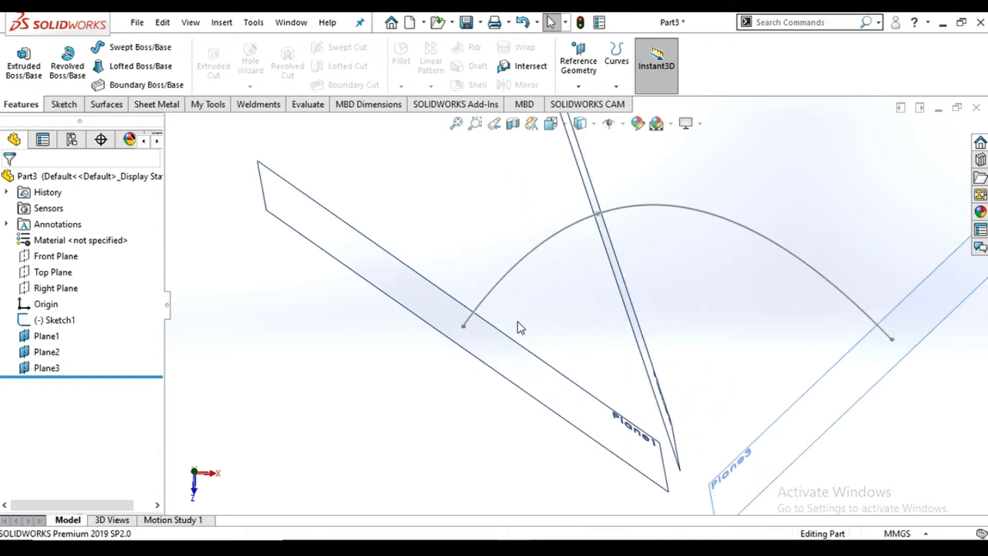
pyautogui.click(534, 386)
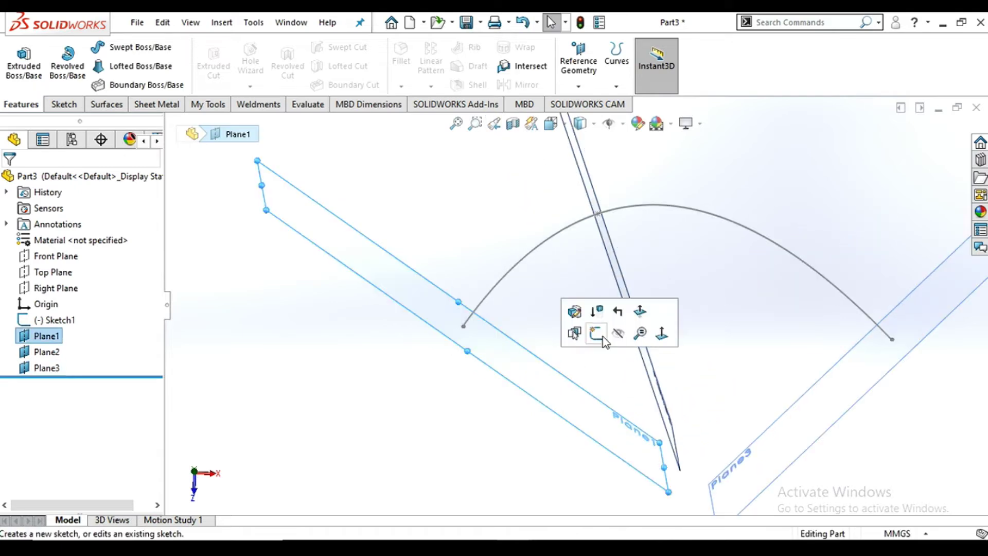
pyautogui.click(597, 333)
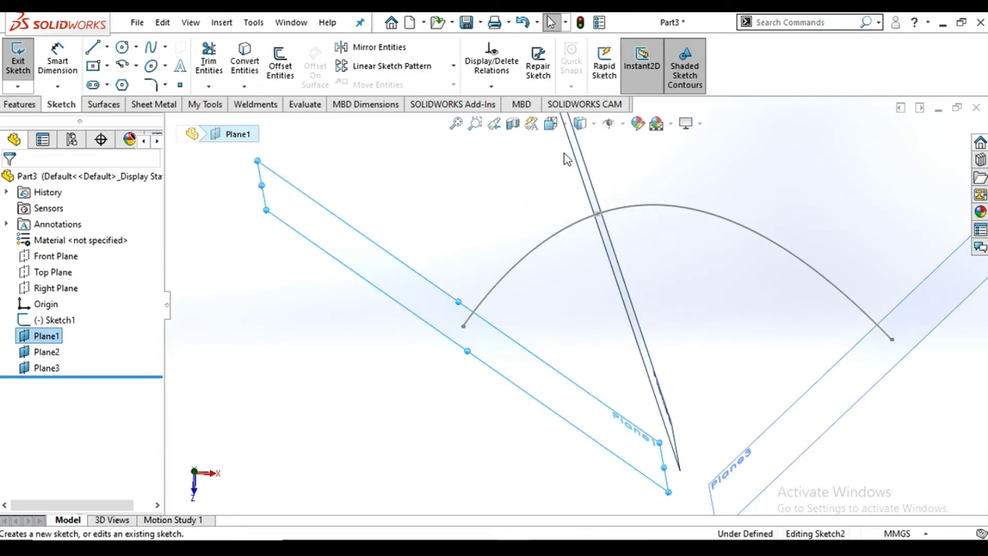
pyautogui.click(561, 126)
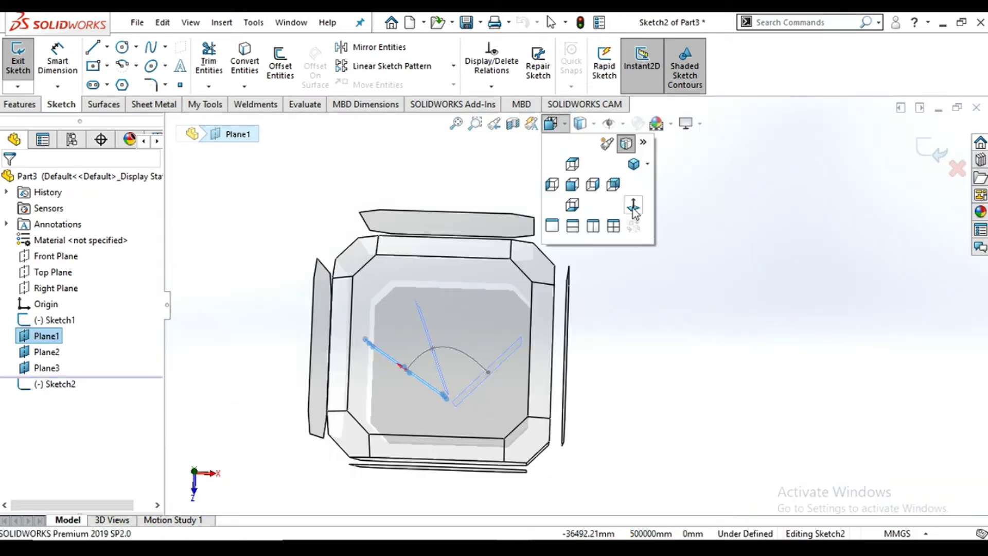
pyautogui.click(633, 207)
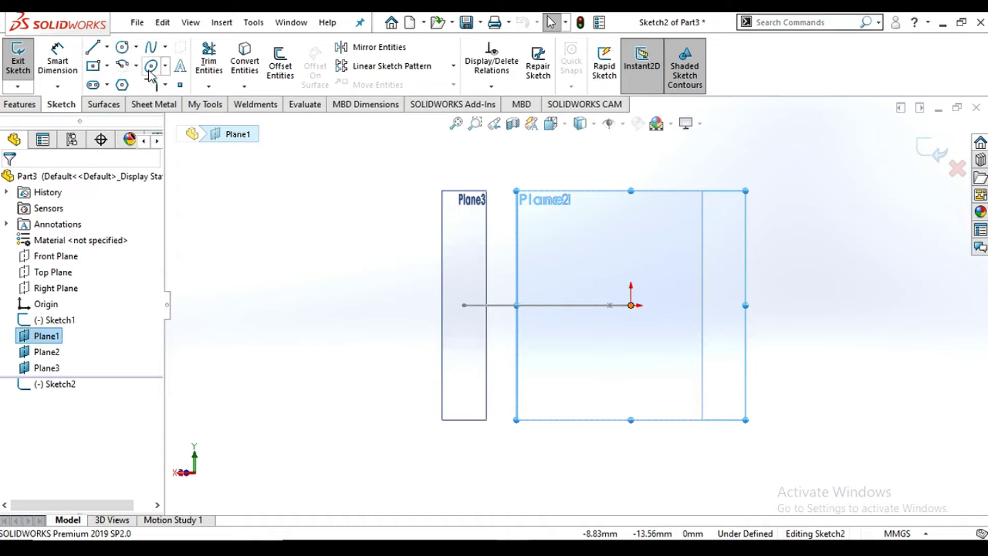
pyautogui.click(151, 71)
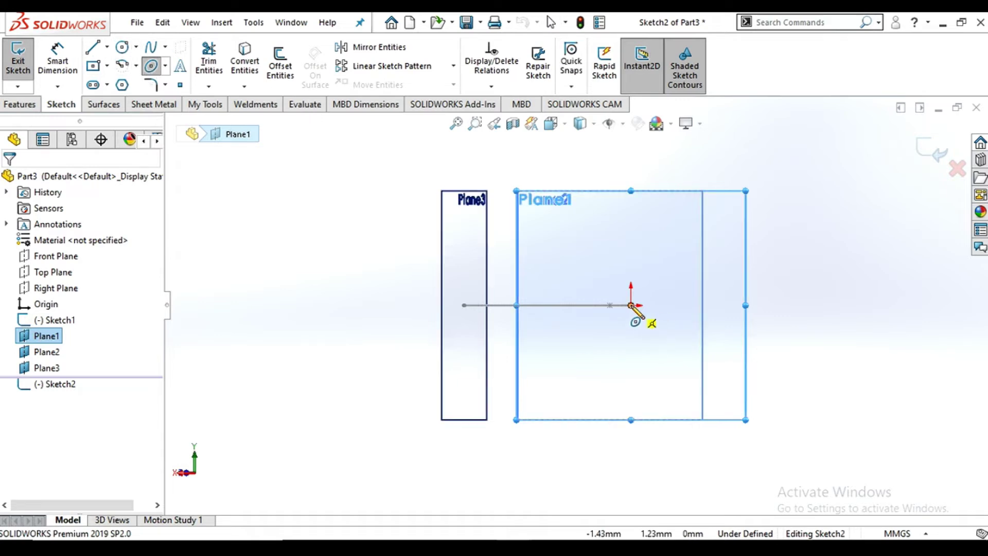
pyautogui.click(631, 305)
pyautogui.click(687, 306)
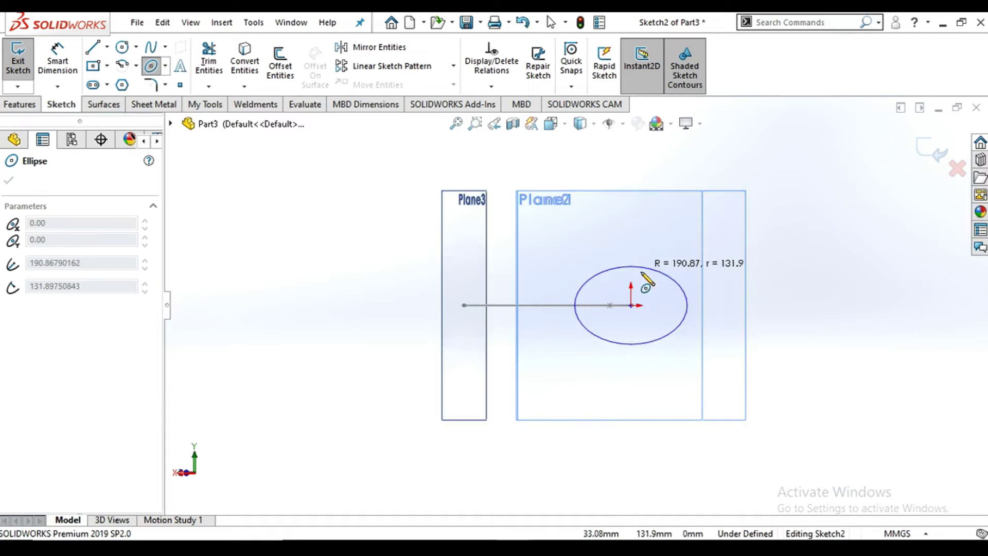
pyautogui.click(647, 290)
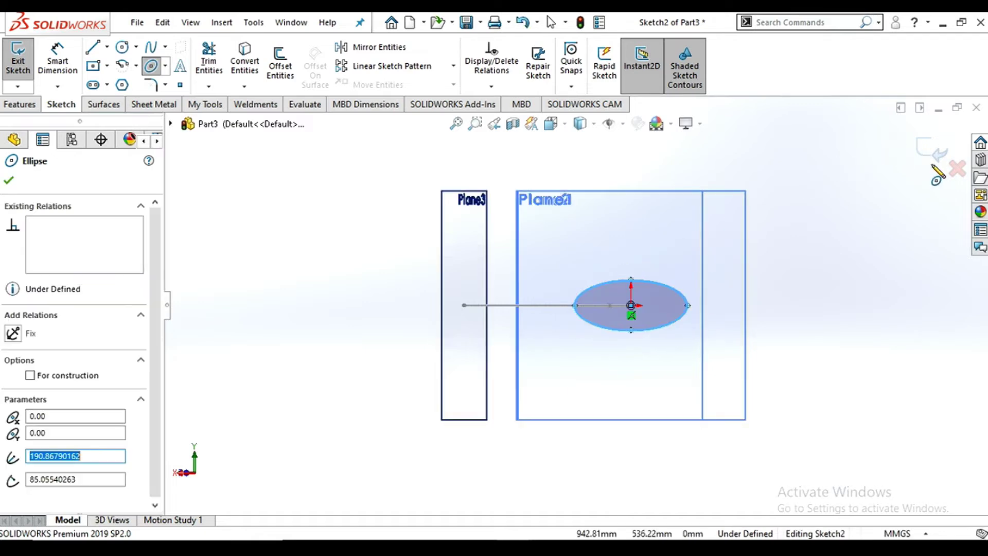
# Step: Finish the ellipse sketch on the plane at the spline's start
pyautogui.press('Escape')
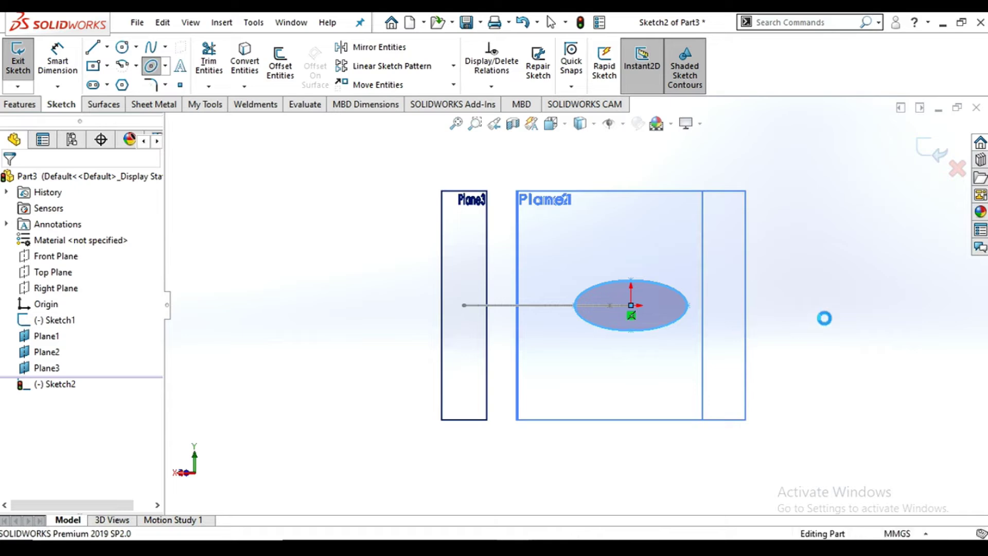
pyautogui.moveTo(752, 289)
pyautogui.mouseDown(button='middle')
pyautogui.moveTo(696, 344)
pyautogui.moveTo(568, 320)
pyautogui.moveTo(634, 312)
pyautogui.mouseUp(button='middle')
pyautogui.scroll(-3, 591, 345)
pyautogui.scroll(2, 597, 345)
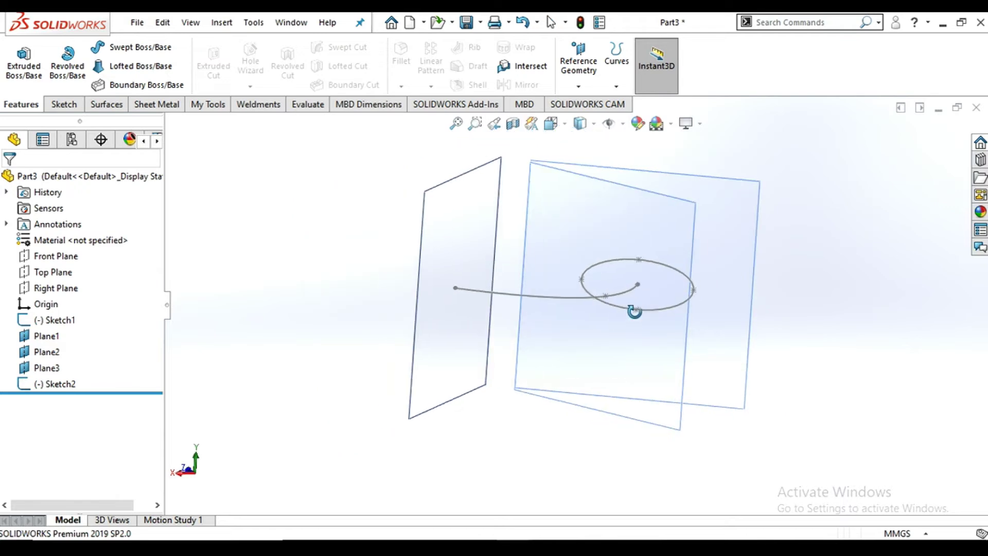
# Step: On the plane through the spline's middle point, sketch a circle centred on that point and exit the sketch
pyautogui.click(646, 341)
pyautogui.click(707, 297)
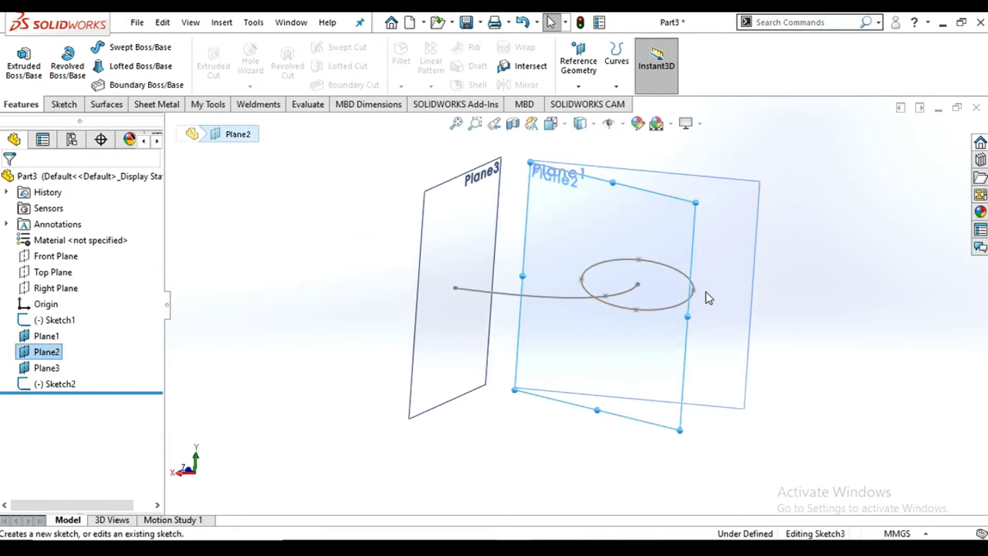
pyautogui.click(563, 126)
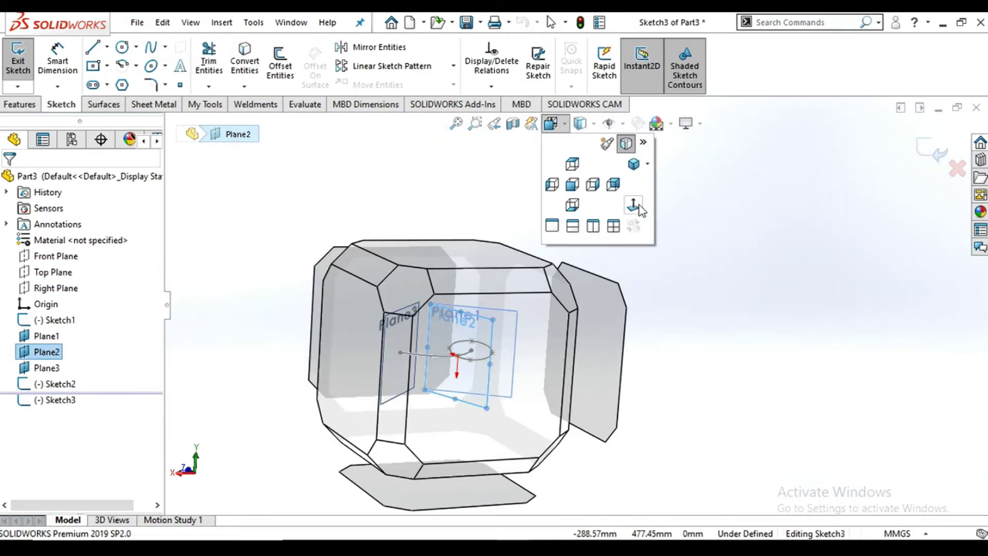
pyautogui.click(639, 201)
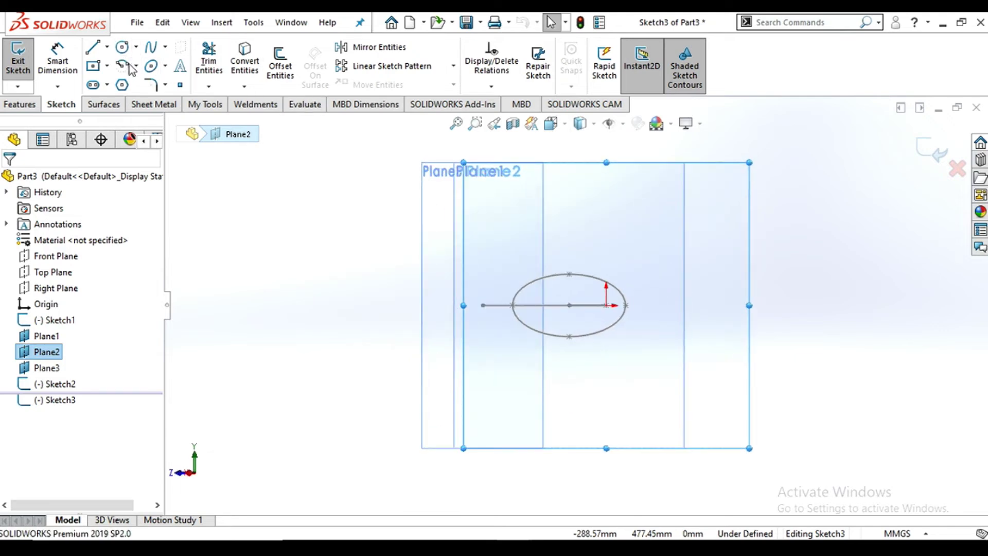
pyautogui.click(608, 305)
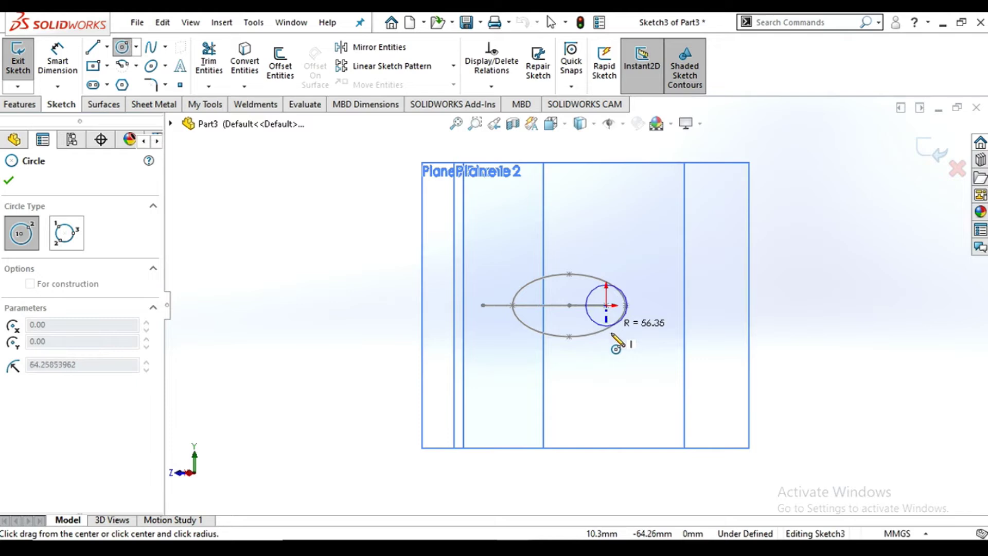
pyautogui.click(620, 344)
pyautogui.press('Escape')
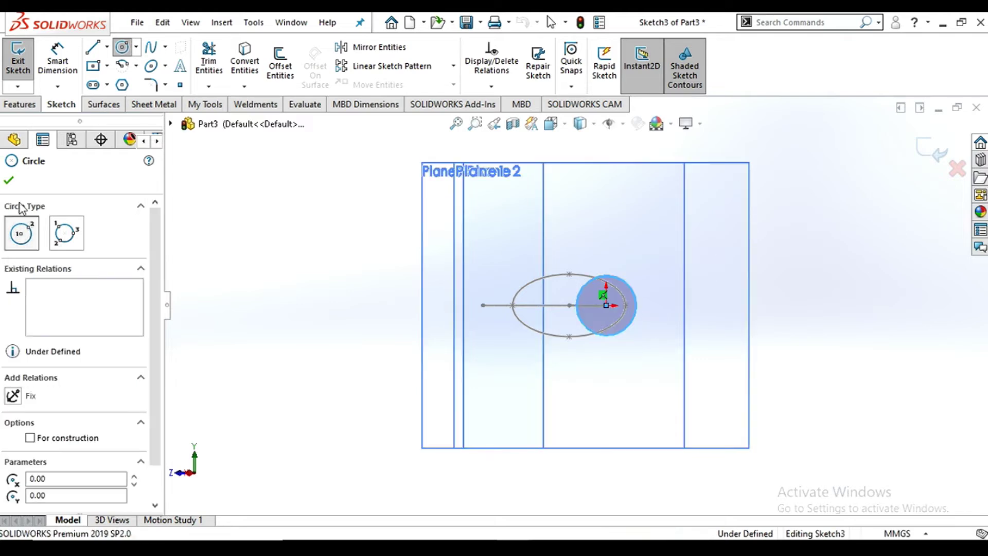
pyautogui.press('Escape')
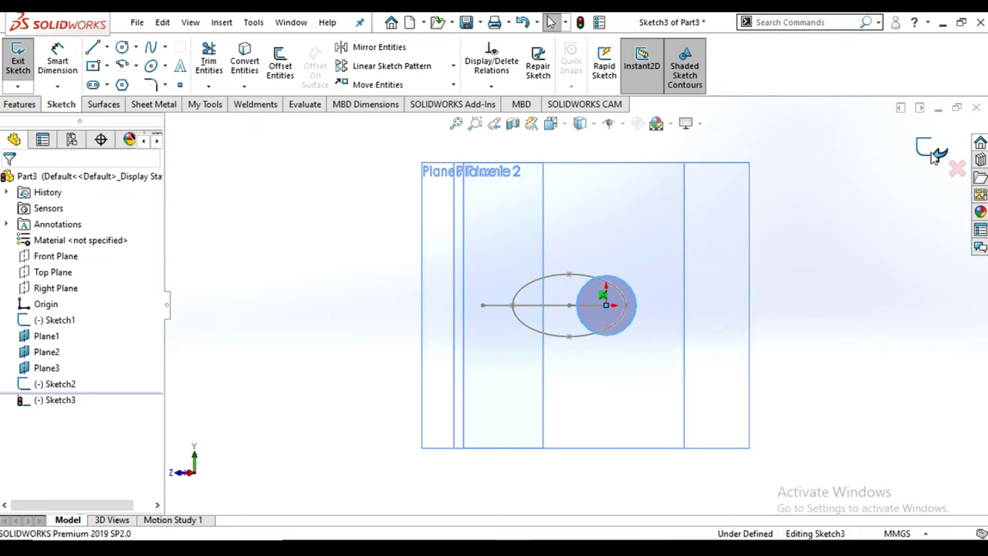
pyautogui.click(934, 155)
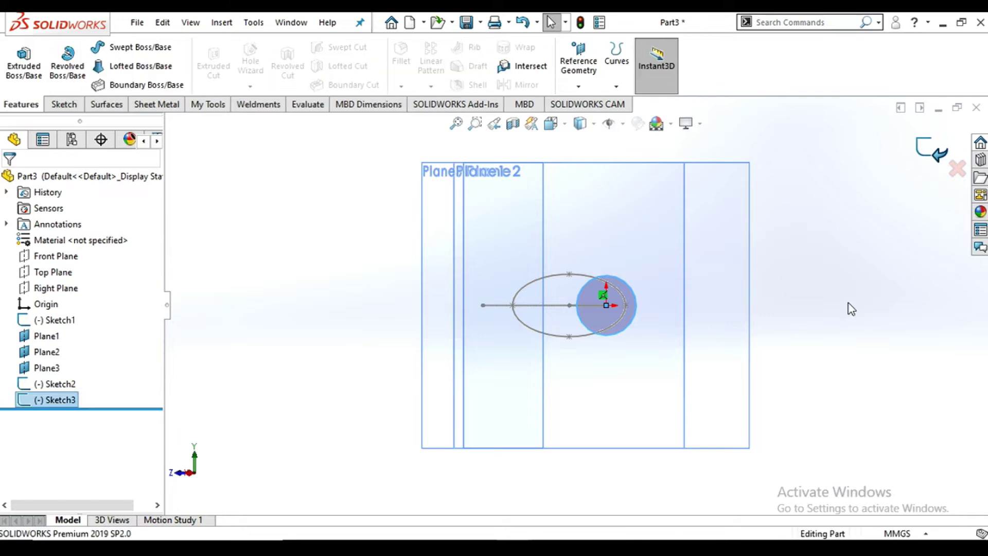
# Step: On the plane at the spline's far endpoint, sketch a centre rectangle about 125 by 181 mm centred on that endpoint
pyautogui.click(811, 313)
pyautogui.moveTo(752, 313)
pyautogui.mouseDown(button='middle')
pyautogui.moveTo(668, 344)
pyautogui.moveTo(675, 312)
pyautogui.mouseUp(button='middle')
pyautogui.click(460, 356)
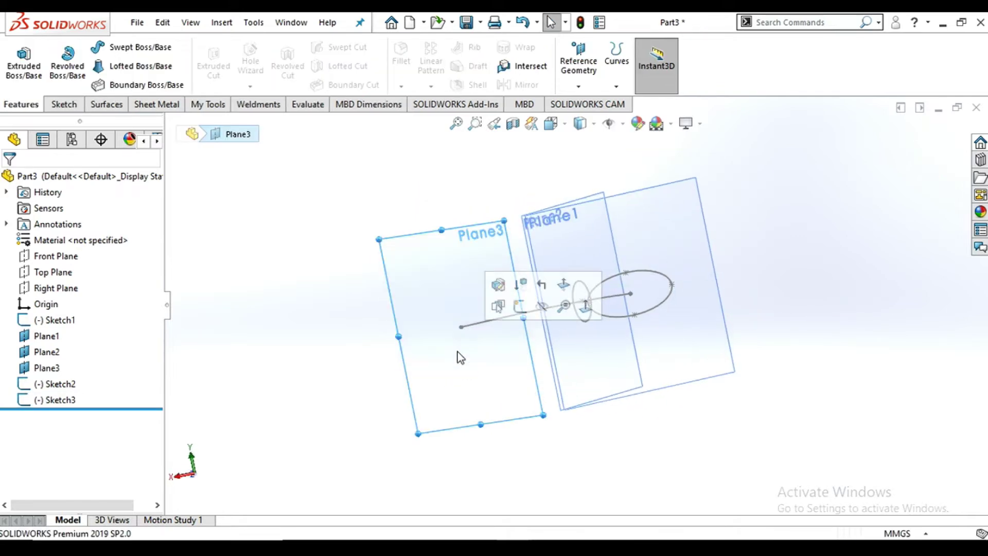
pyautogui.click(520, 306)
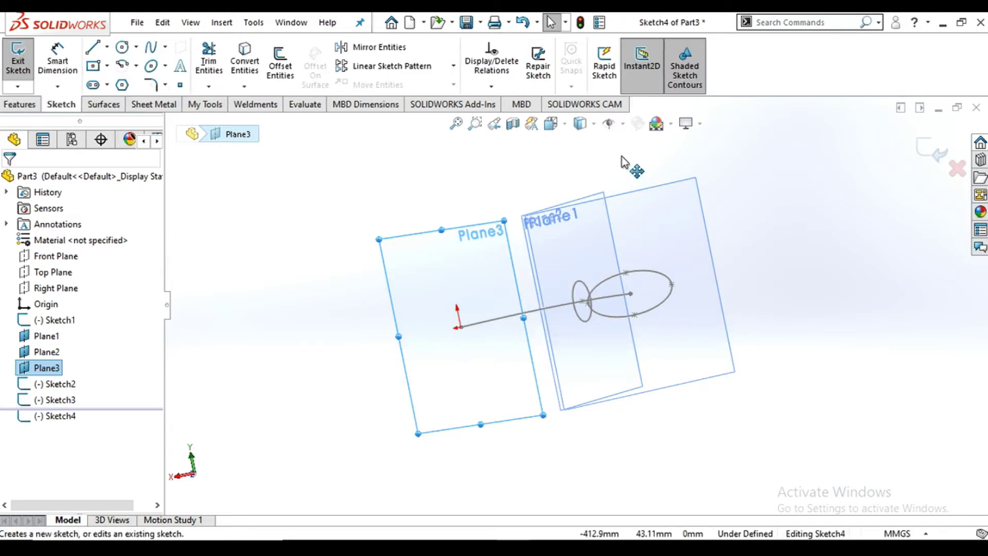
pyautogui.click(563, 125)
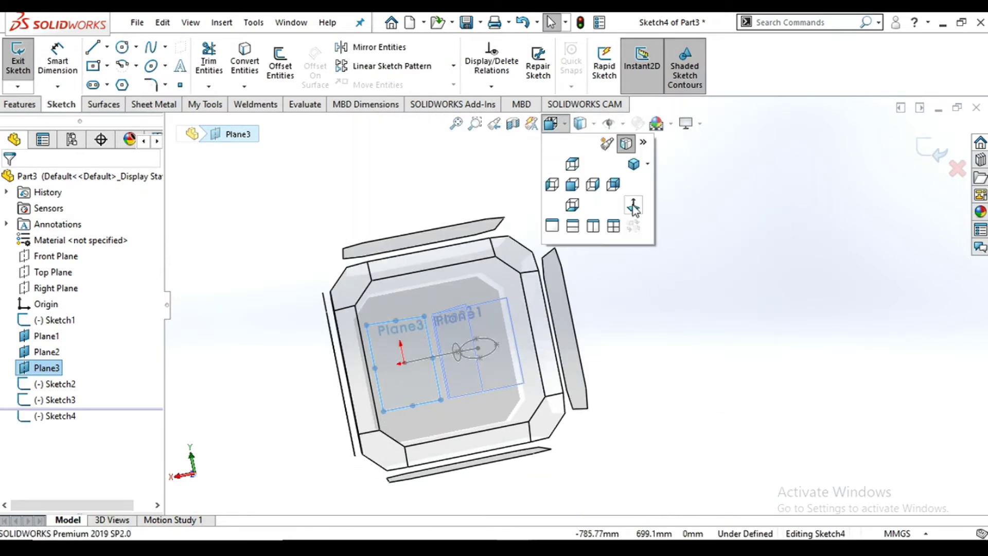
pyautogui.click(633, 207)
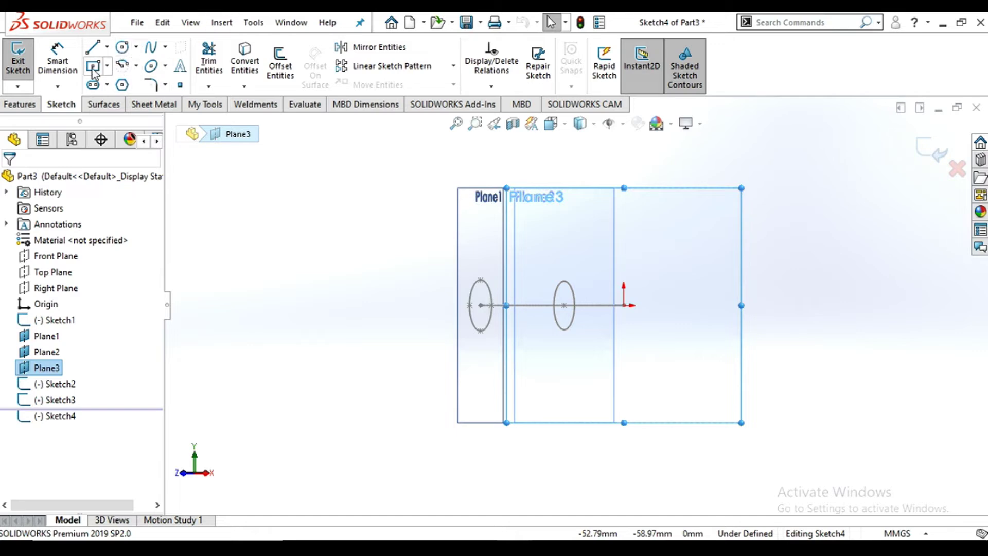
pyautogui.click(624, 305)
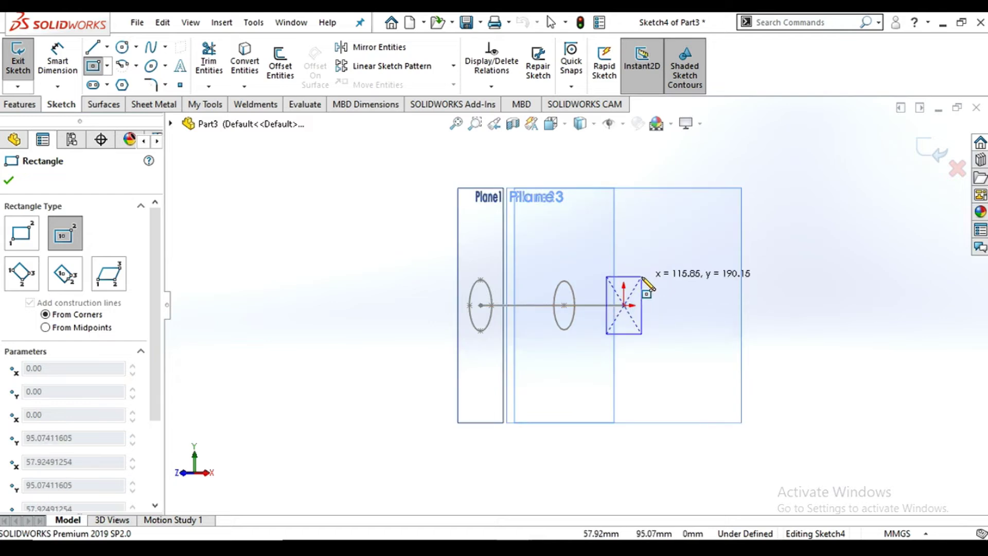
pyautogui.click(642, 278)
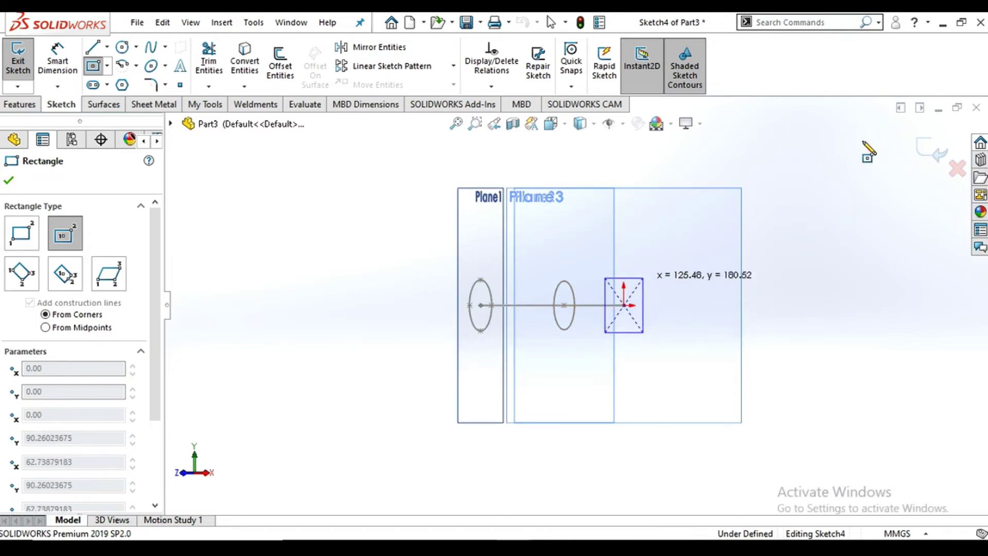
pyautogui.click(9, 182)
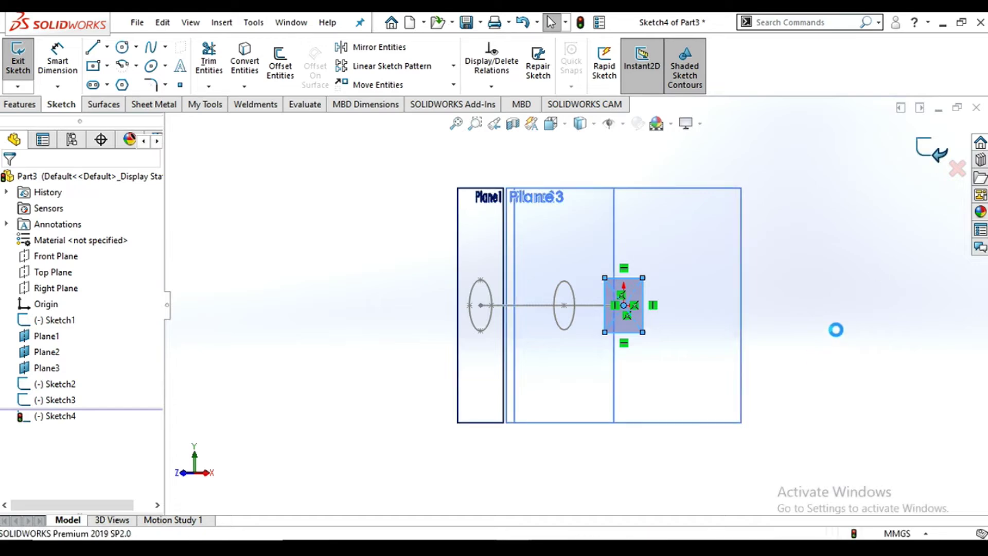
pyautogui.click(650, 371)
# Step: Start a lofted boss with the rectangle, the circle and the ellipse as profiles, in that order
pyautogui.moveTo(650, 370)
pyautogui.mouseDown(button='middle')
pyautogui.moveTo(678, 322)
pyautogui.moveTo(662, 280)
pyautogui.moveTo(674, 369)
pyautogui.moveTo(571, 371)
pyautogui.moveTo(470, 330)
pyautogui.moveTo(481, 216)
pyautogui.moveTo(525, 285)
pyautogui.moveTo(499, 289)
pyautogui.moveTo(478, 257)
pyautogui.moveTo(502, 230)
pyautogui.moveTo(515, 271)
pyautogui.moveTo(600, 330)
pyautogui.mouseUp(button='middle')
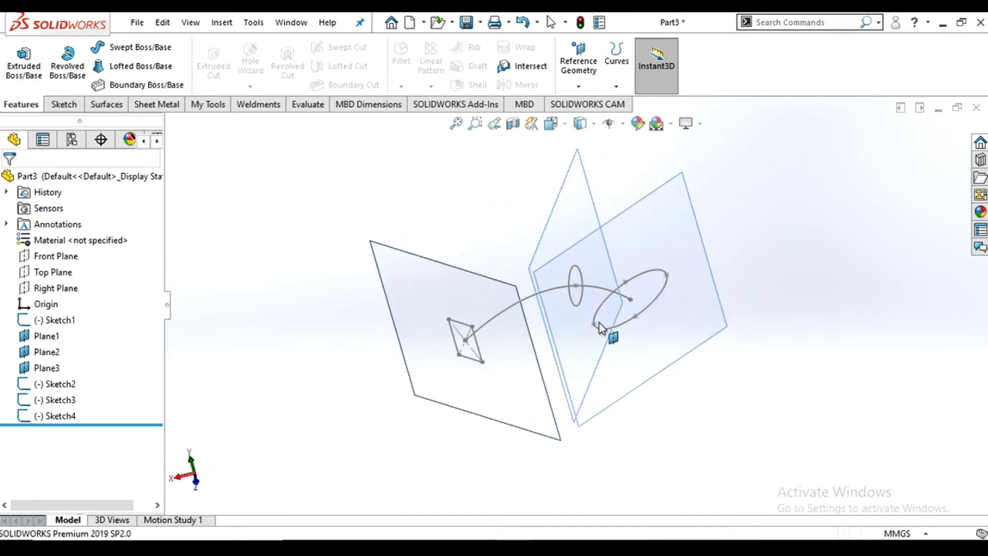
pyautogui.scroll(-3, 597, 288)
pyautogui.scroll(-3, 632, 329)
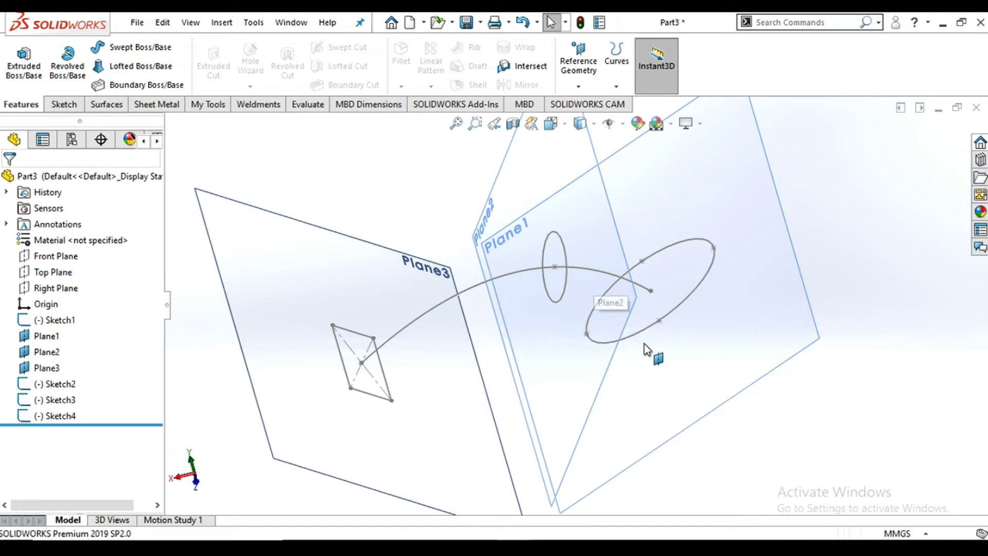
pyautogui.click(140, 66)
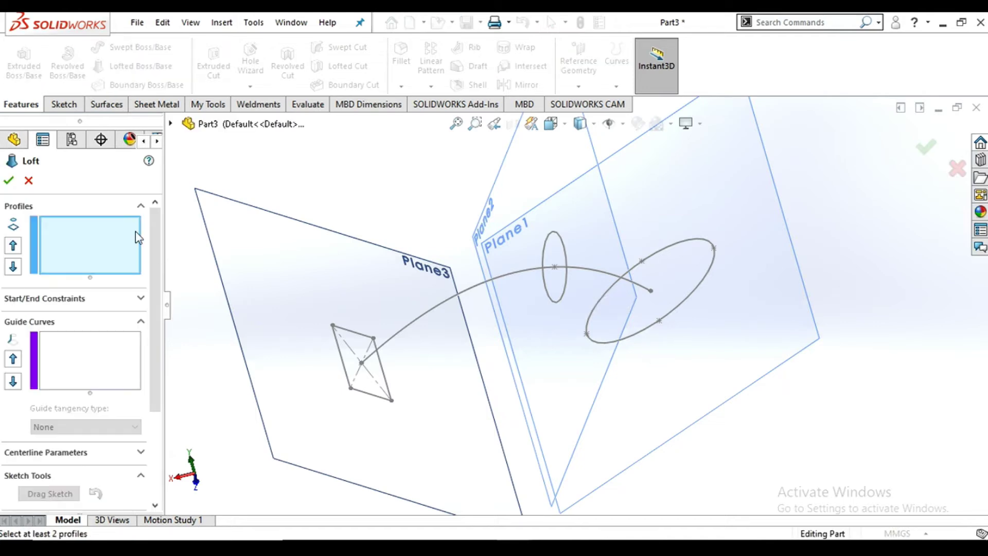
pyautogui.click(373, 400)
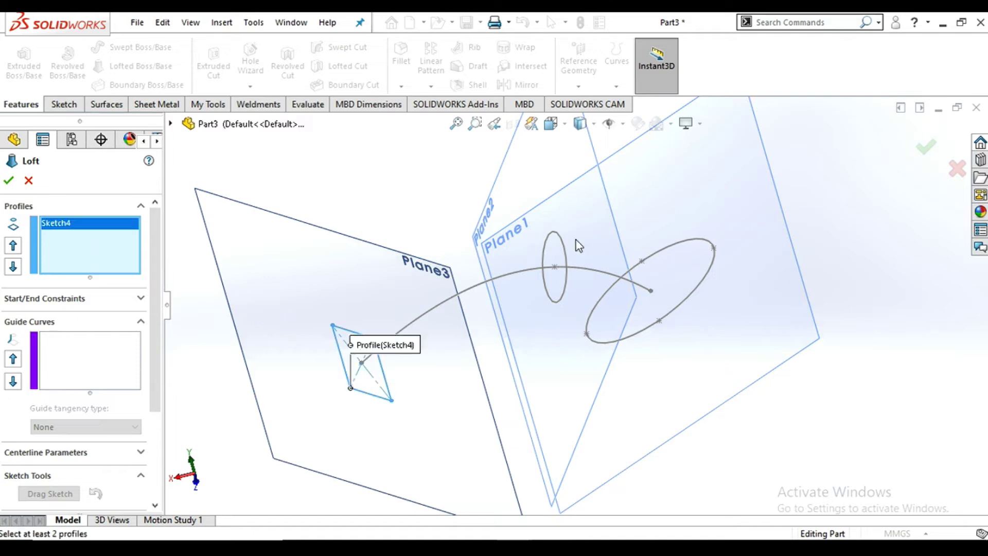
pyautogui.click(566, 289)
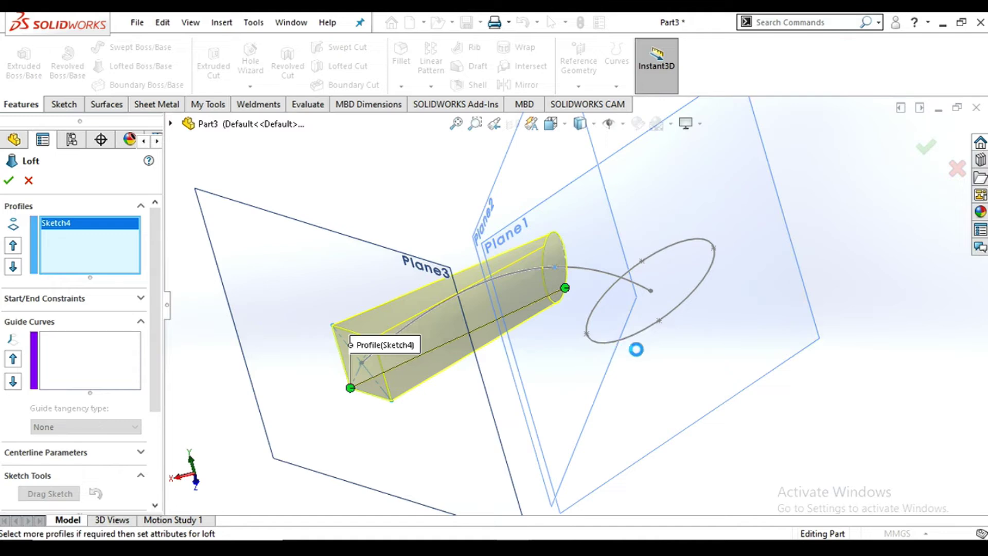
pyautogui.click(649, 329)
pyautogui.click(650, 360)
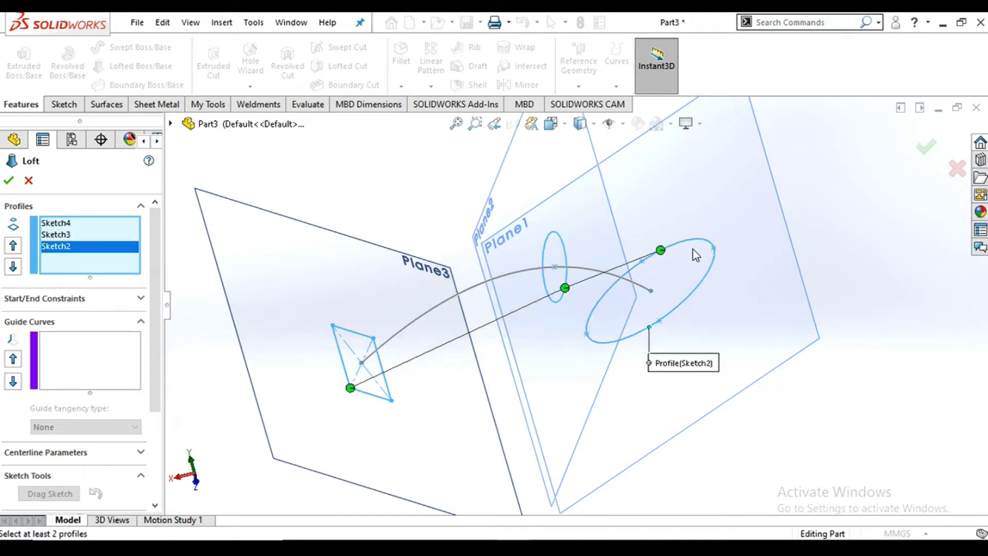
# Step: Reposition the loft connector point on the ellipse profile to its lower edge, level with the circle's connector point, to adjust the twist
pyautogui.moveTo(661, 250); pyautogui.dragTo(648, 328)
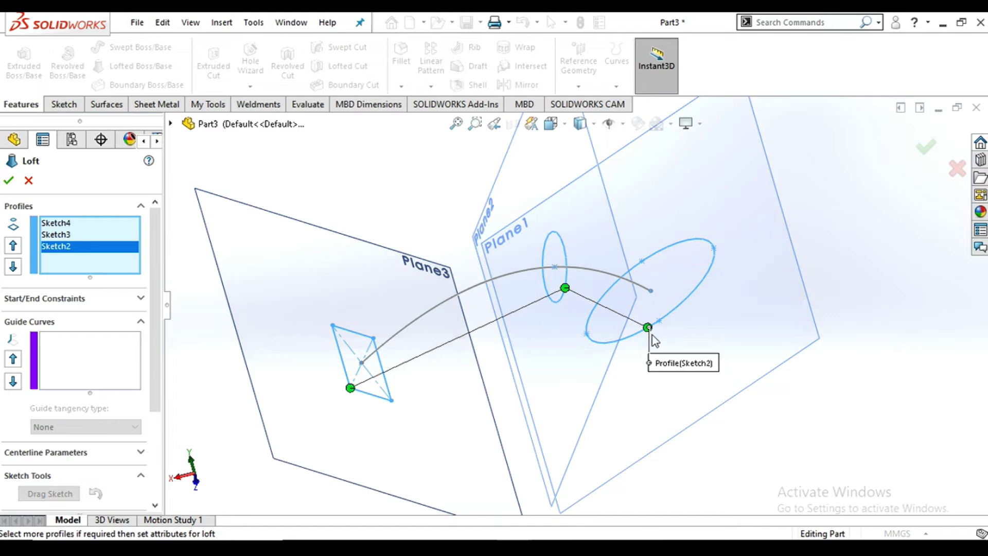
pyautogui.moveTo(647, 329)
pyautogui.mouseDown()
pyautogui.moveTo(703, 282)
pyautogui.moveTo(710, 242)
pyautogui.mouseUp()
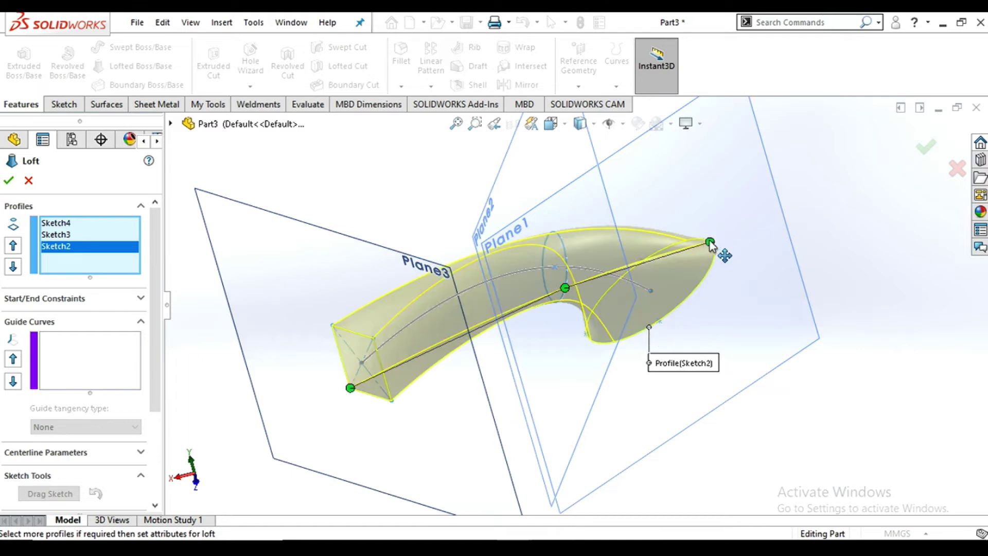
pyautogui.moveTo(709, 243); pyautogui.dragTo(692, 292)
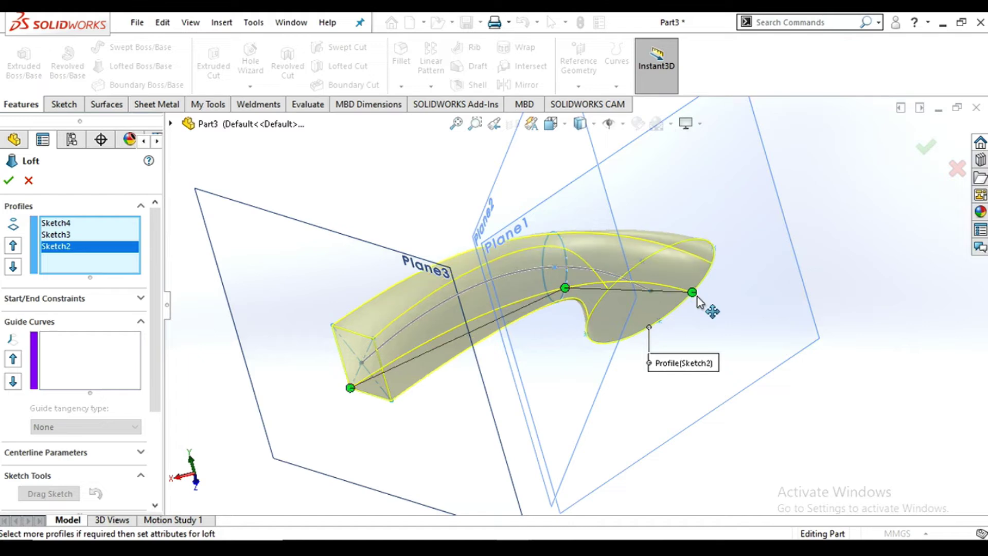
pyautogui.moveTo(689, 298); pyautogui.dragTo(664, 331)
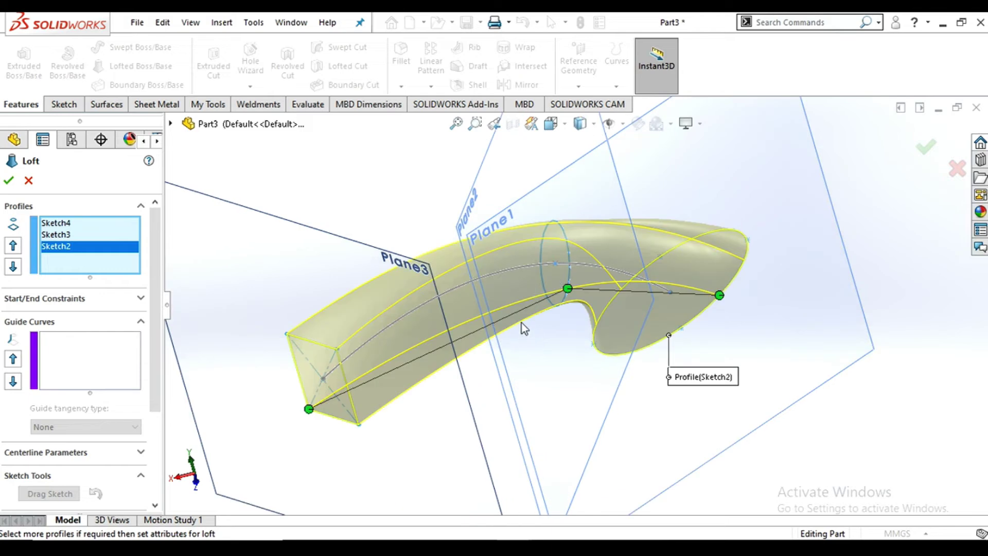
pyautogui.scroll(2, 524, 328)
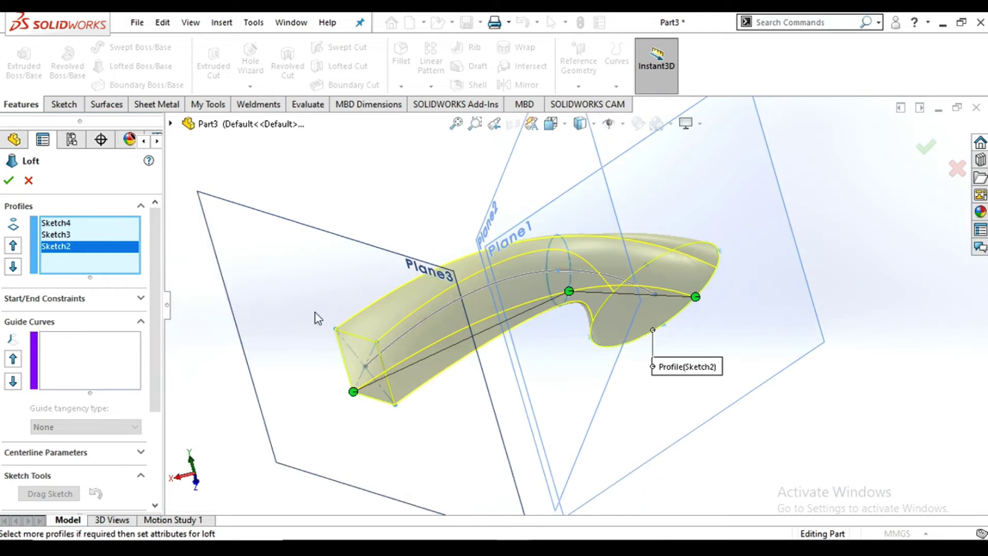
# Step: Use the curved spline as the loft's centerline and inspect the preview
pyautogui.scroll(-2, 160, 396)
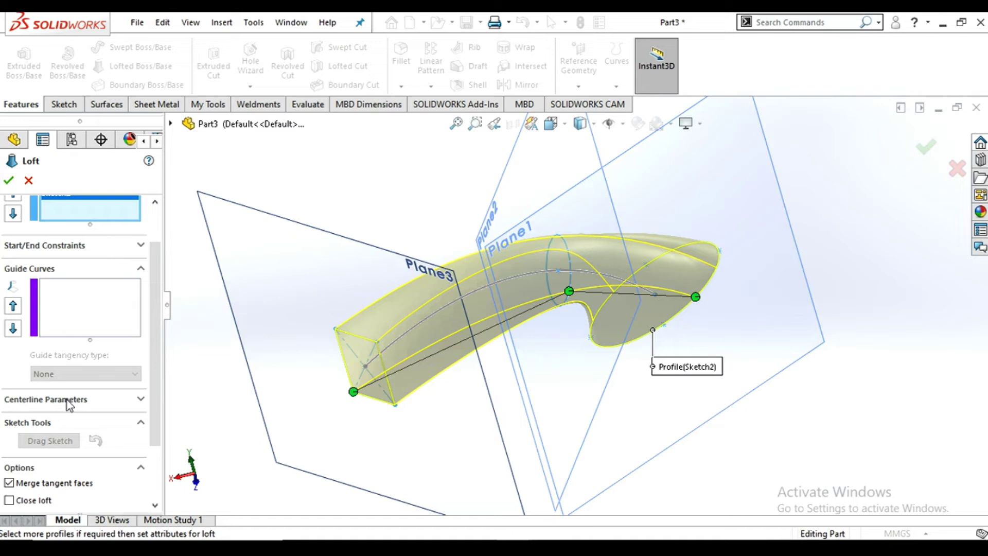
pyautogui.click(85, 400)
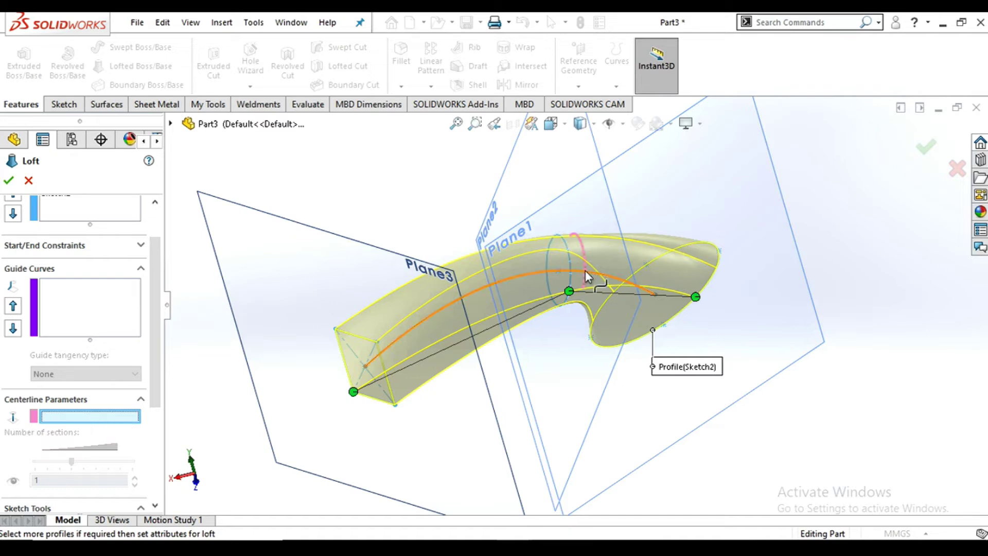
pyautogui.click(514, 276)
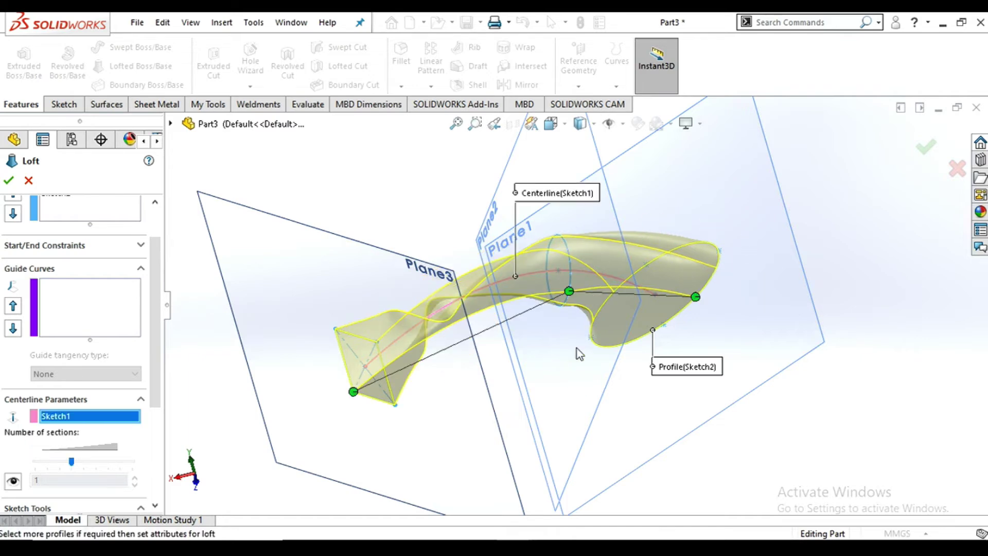
pyautogui.moveTo(510, 326); pyautogui.dragTo(535, 303, button='middle')
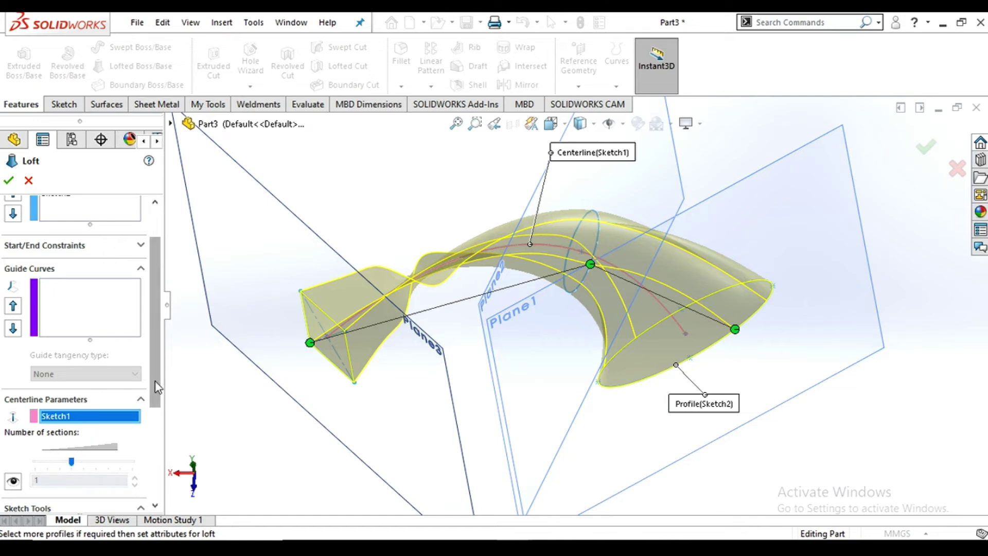
pyautogui.scroll(-3, 163, 380)
pyautogui.scroll(5, 164, 371)
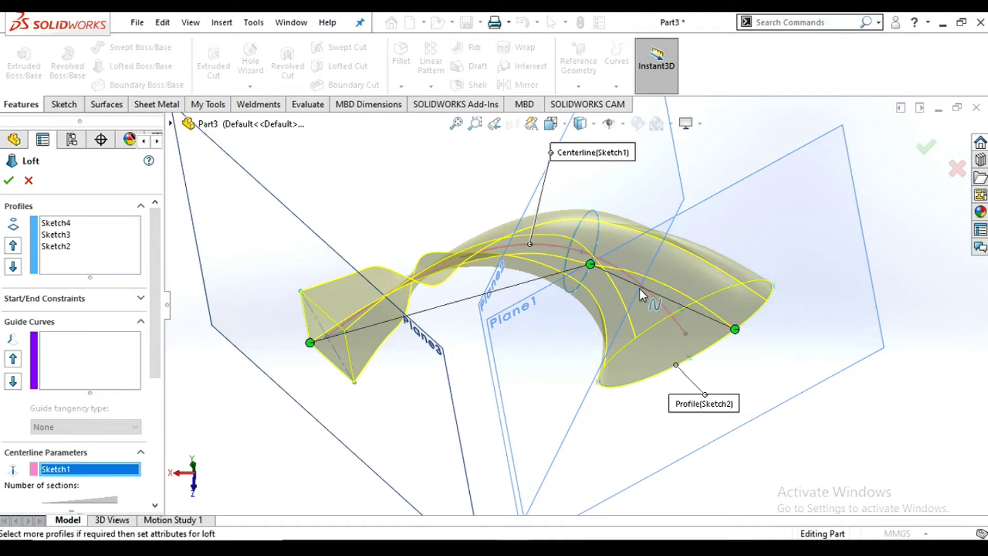
# Step: Try the same curved spline as a guide curve for the loft
pyautogui.click(90, 359)
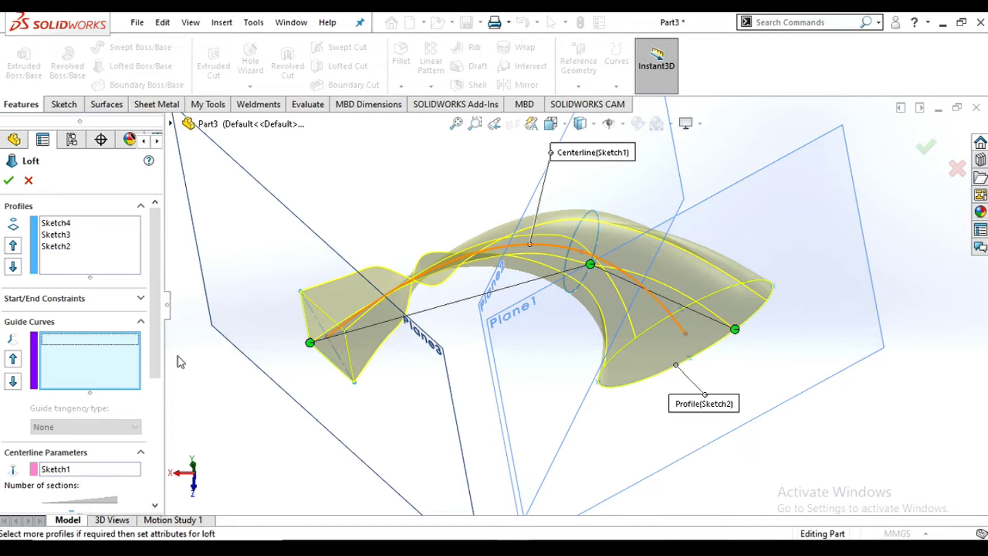
pyautogui.click(659, 302)
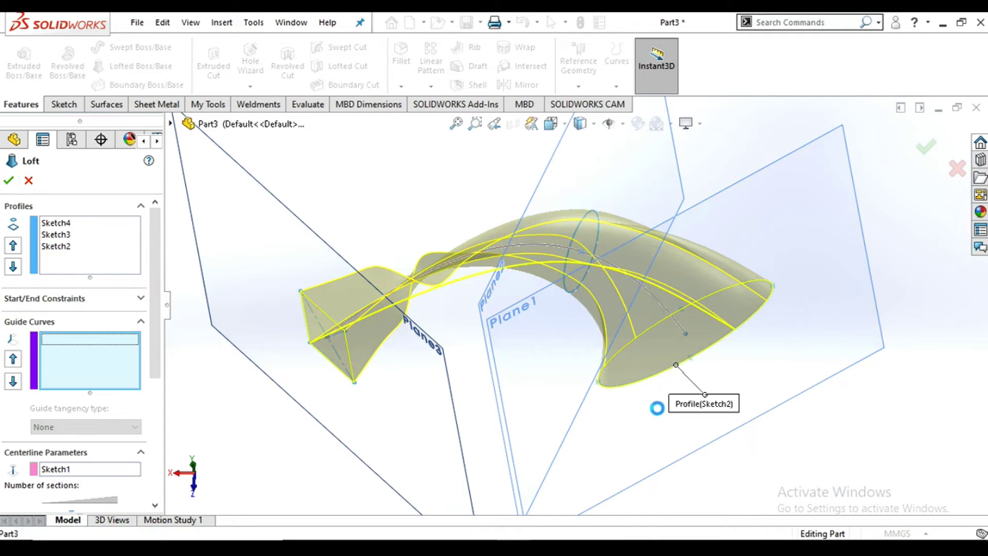
pyautogui.click(663, 306)
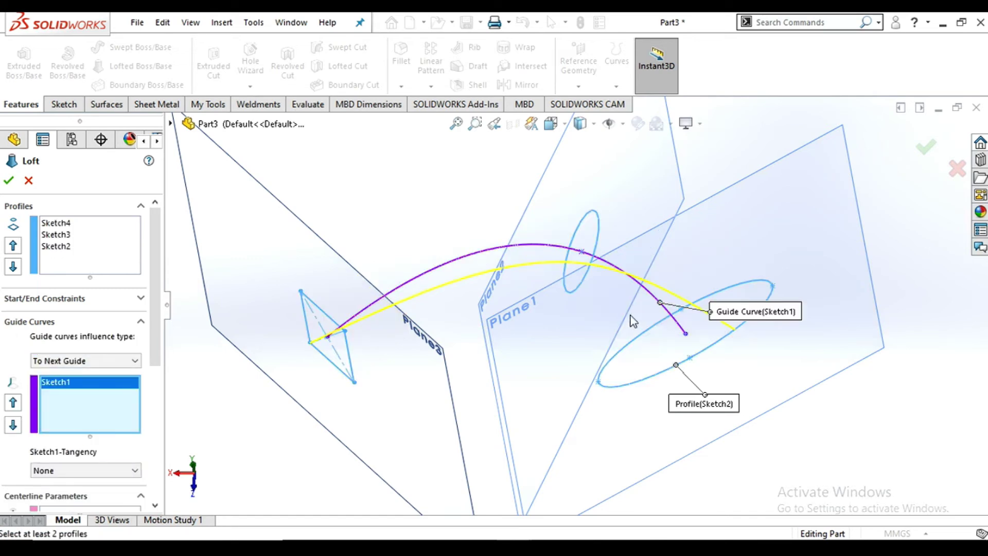
# Step: Clear the loft's guide curve selection and use the same curved spline as the centerline instead
pyautogui.scroll(3, 568, 325)
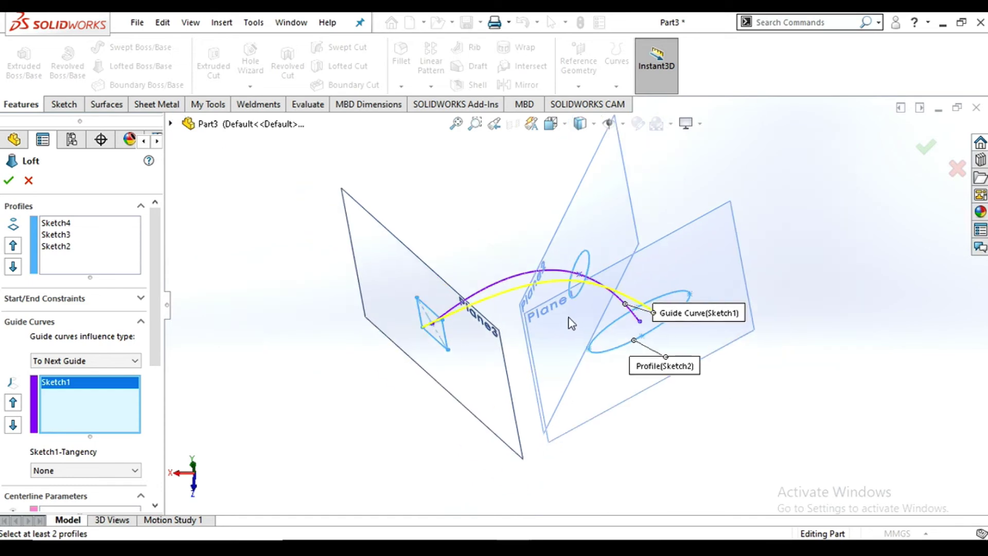
pyautogui.moveTo(558, 335)
pyautogui.mouseDown(button='middle')
pyautogui.moveTo(586, 386)
pyautogui.moveTo(581, 445)
pyautogui.moveTo(569, 327)
pyautogui.mouseUp(button='middle')
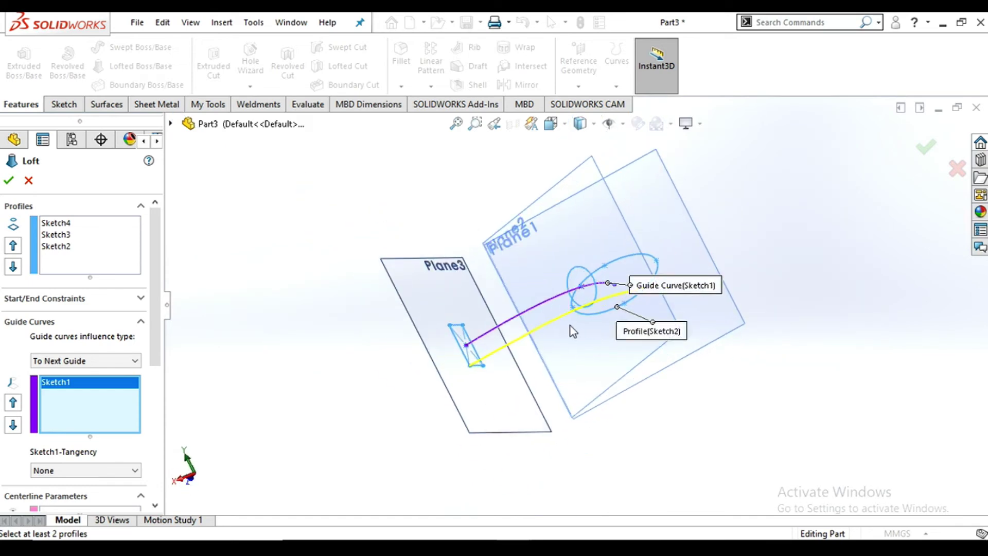
pyautogui.scroll(-2, 580, 323)
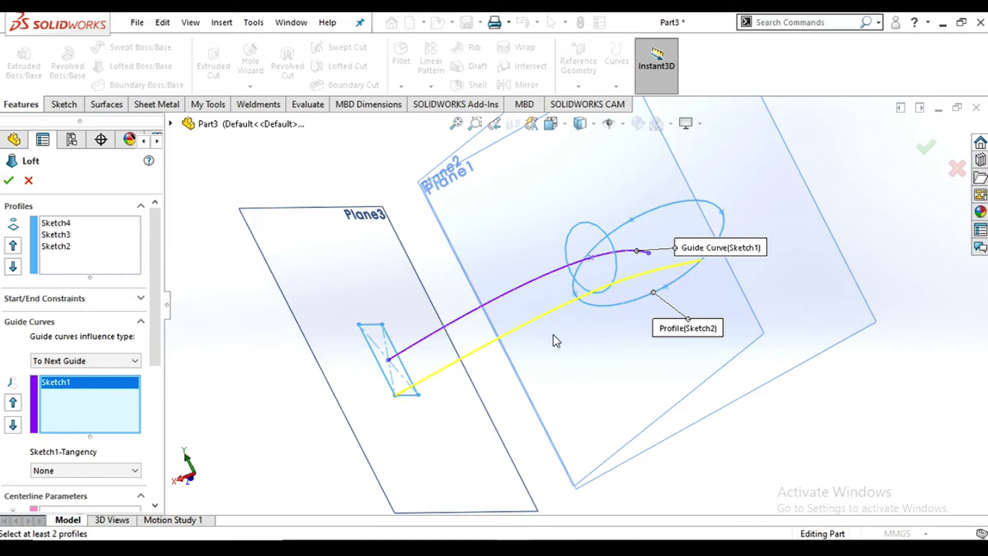
pyautogui.rightClick(95, 387)
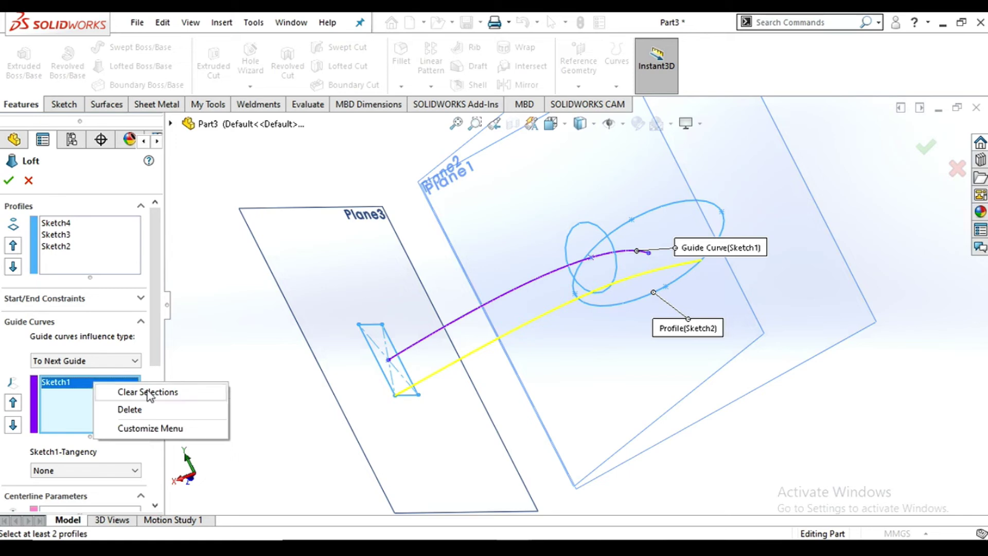
pyautogui.click(142, 389)
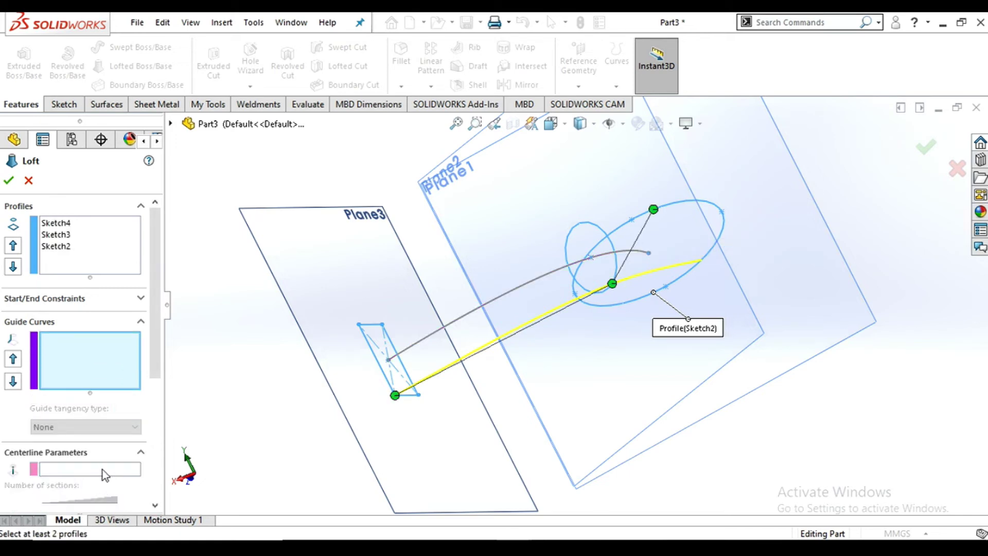
pyautogui.click(102, 470)
pyautogui.click(522, 286)
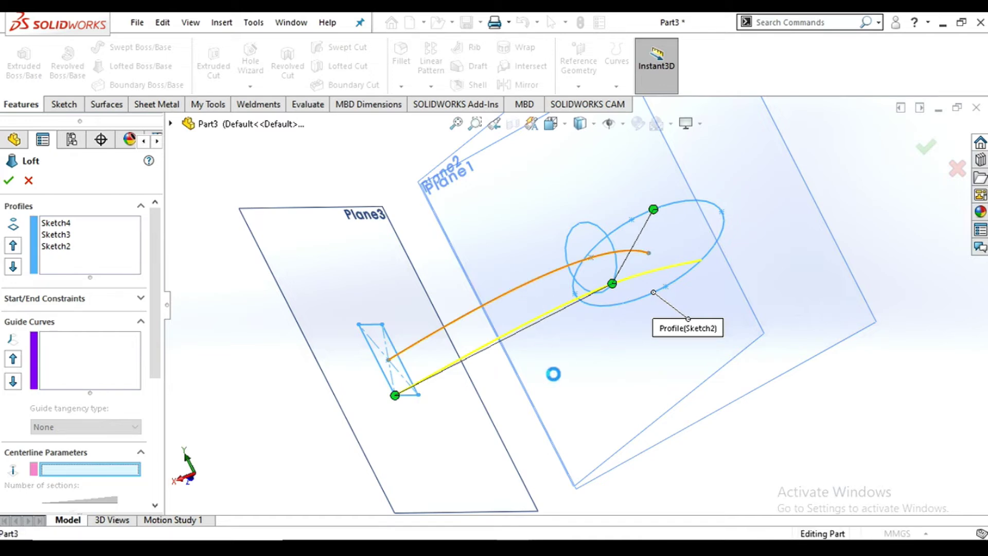
pyautogui.moveTo(620, 351); pyautogui.dragTo(653, 286, button='middle')
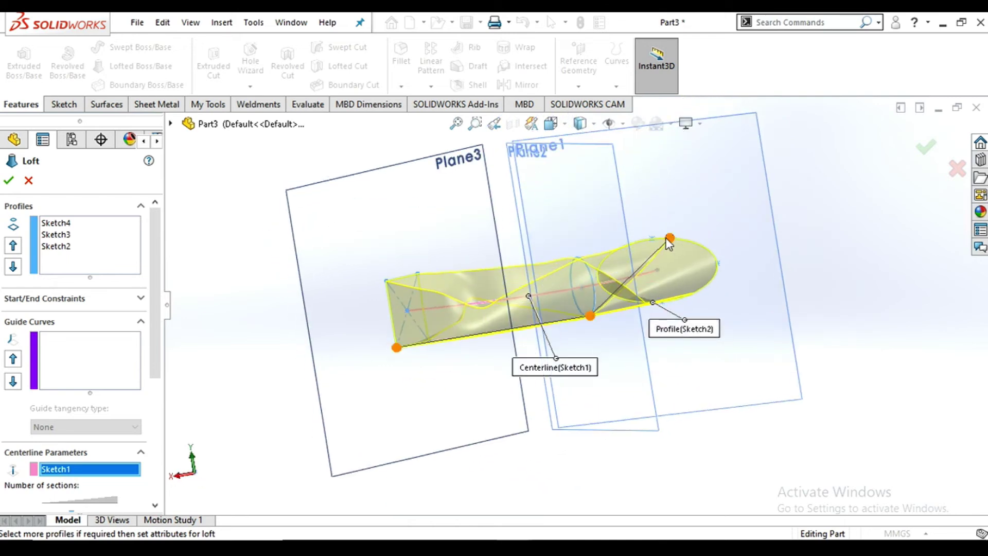
# Step: Reposition the loft connector point along the ellipse profile to align it with the circle's connector point and reduce the twist
pyautogui.moveTo(670, 238); pyautogui.dragTo(688, 295)
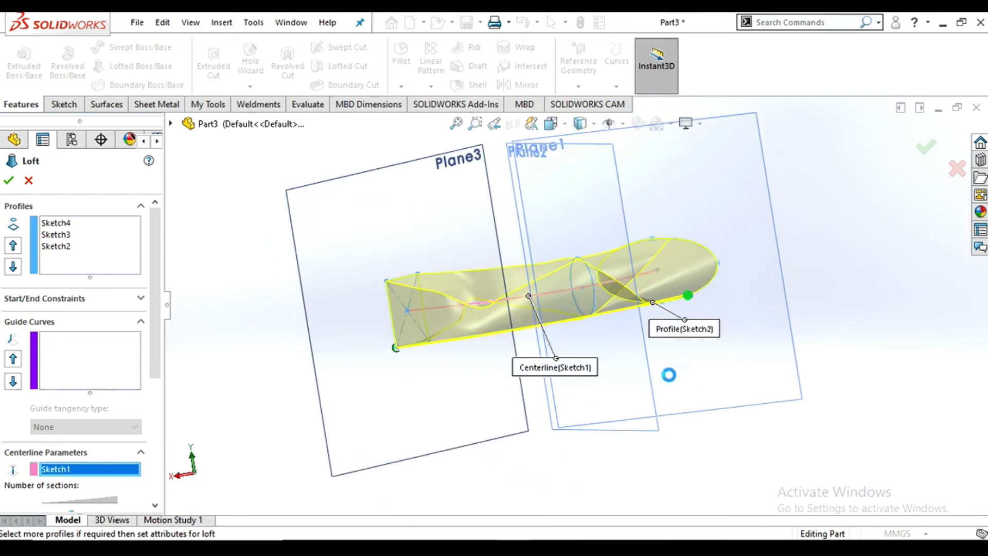
pyautogui.moveTo(646, 410); pyautogui.dragTo(656, 279, button='middle')
pyautogui.moveTo(659, 261); pyautogui.dragTo(653, 277)
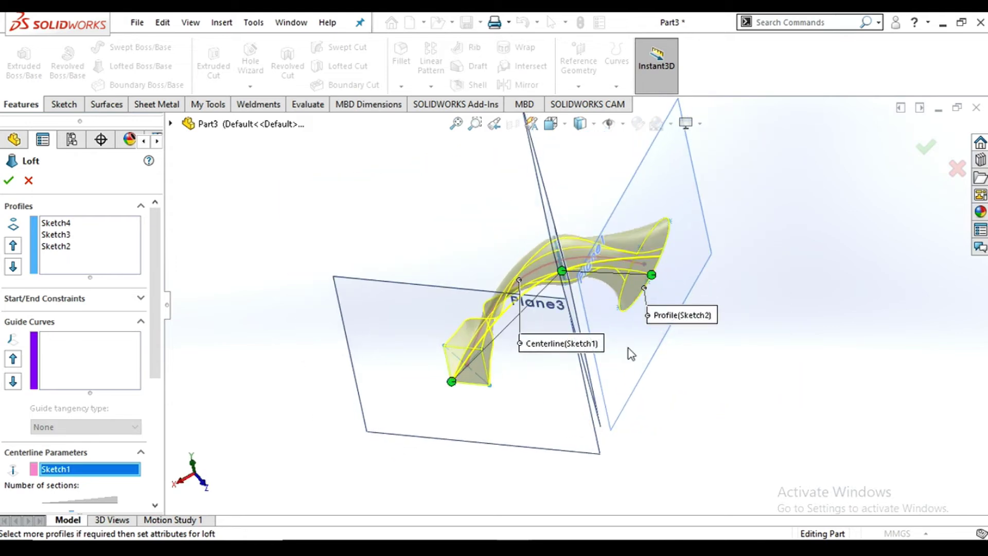
pyautogui.moveTo(647, 364); pyautogui.dragTo(598, 334, button='middle')
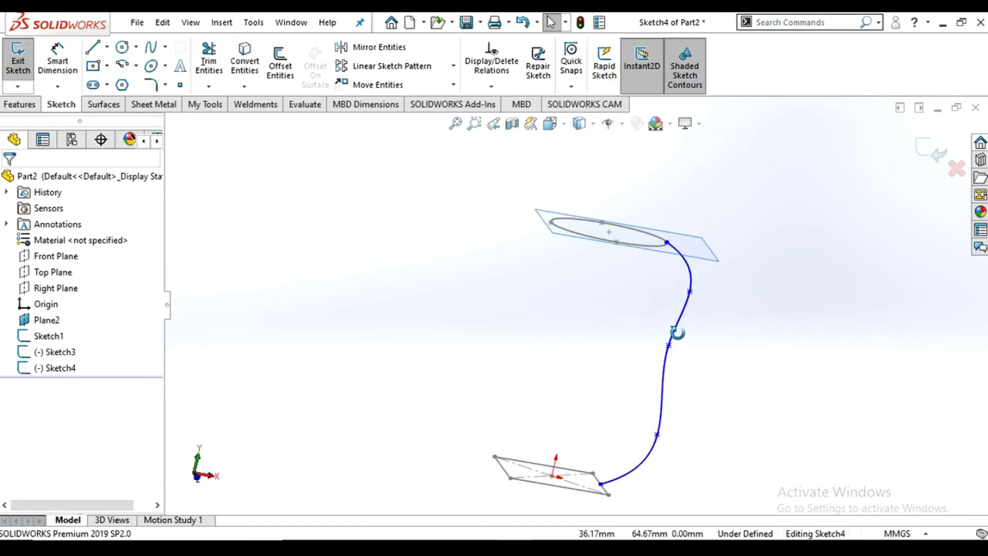
# Step: In Part2, finish the sketch of the spline joining the rectangle to the ellipse on Plane2
pyautogui.moveTo(592, 334)
pyautogui.mouseDown(button='middle')
pyautogui.moveTo(632, 389)
pyautogui.moveTo(638, 382)
pyautogui.mouseUp(button='middle')
pyautogui.press('Escape')
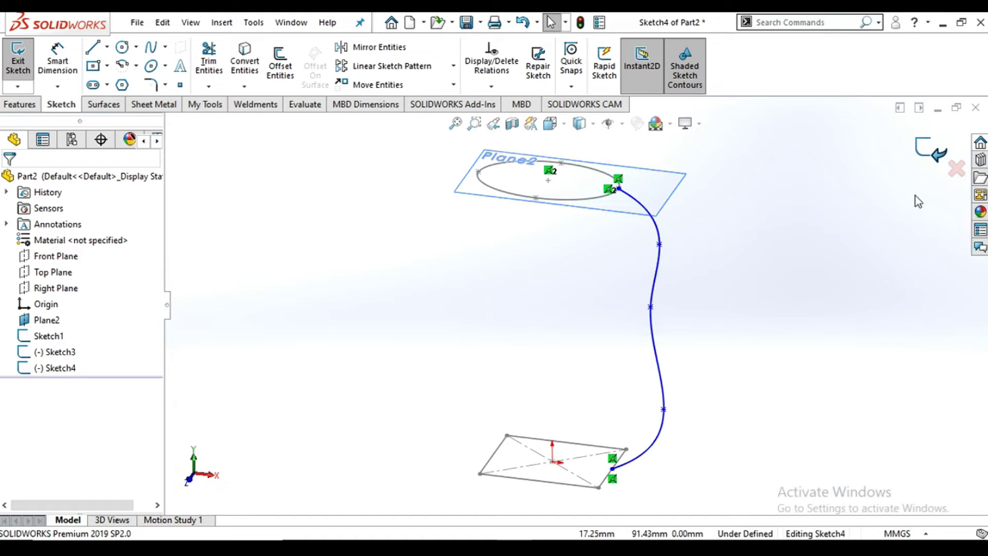
pyautogui.click(935, 149)
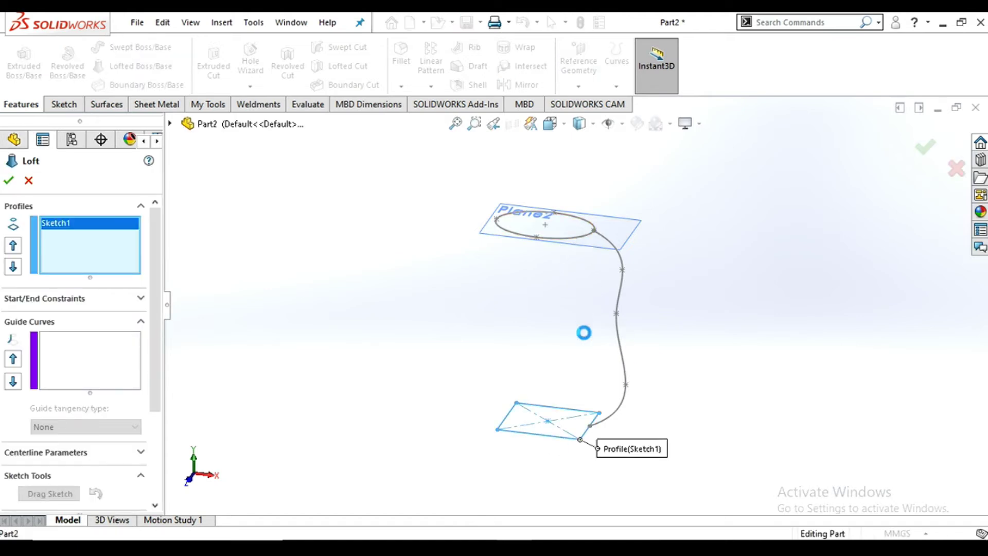
# Step: Try a loft from the rectangle to the ellipse with the single side spline as guide curve, and cancel it
pyautogui.click(88, 349)
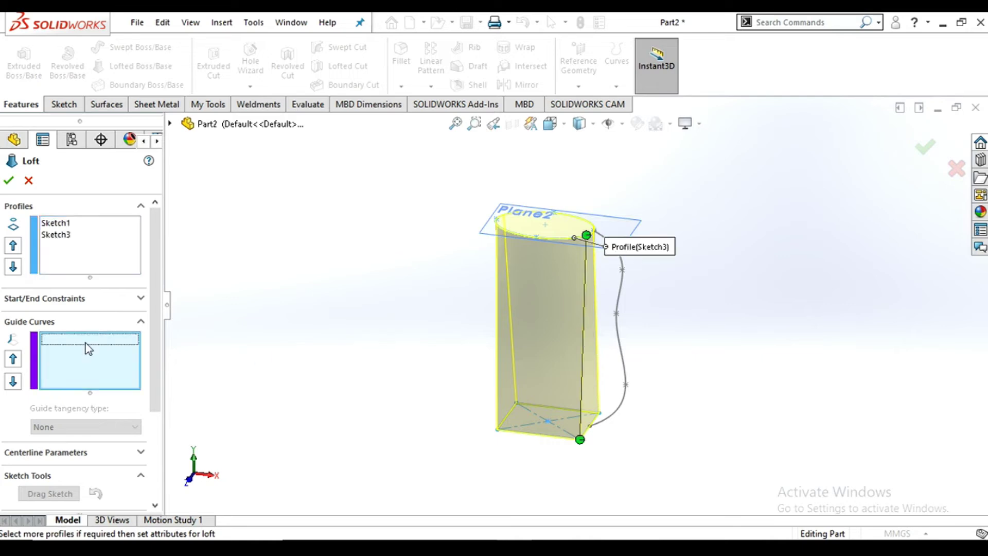
pyautogui.click(619, 335)
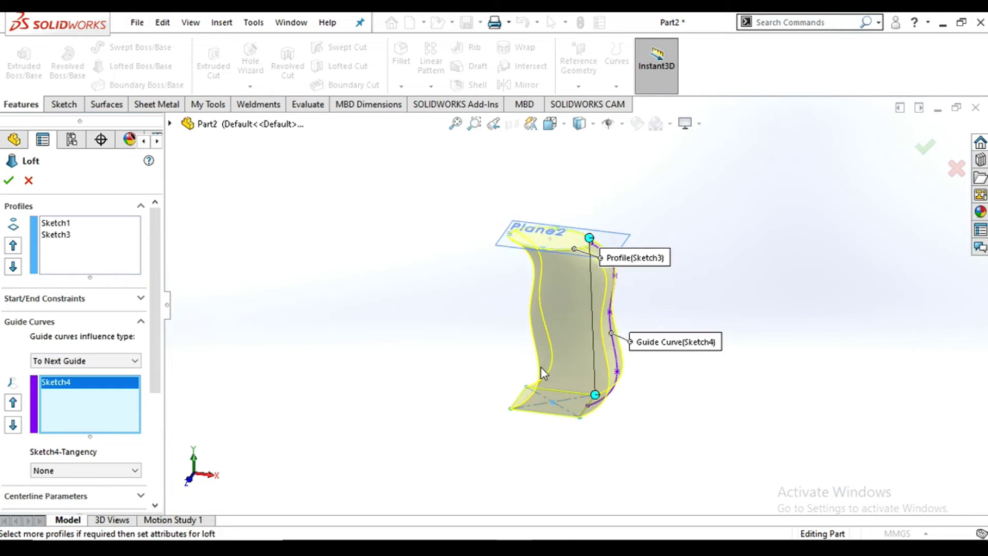
pyautogui.scroll(2, 541, 366)
pyautogui.scroll(-2, 566, 304)
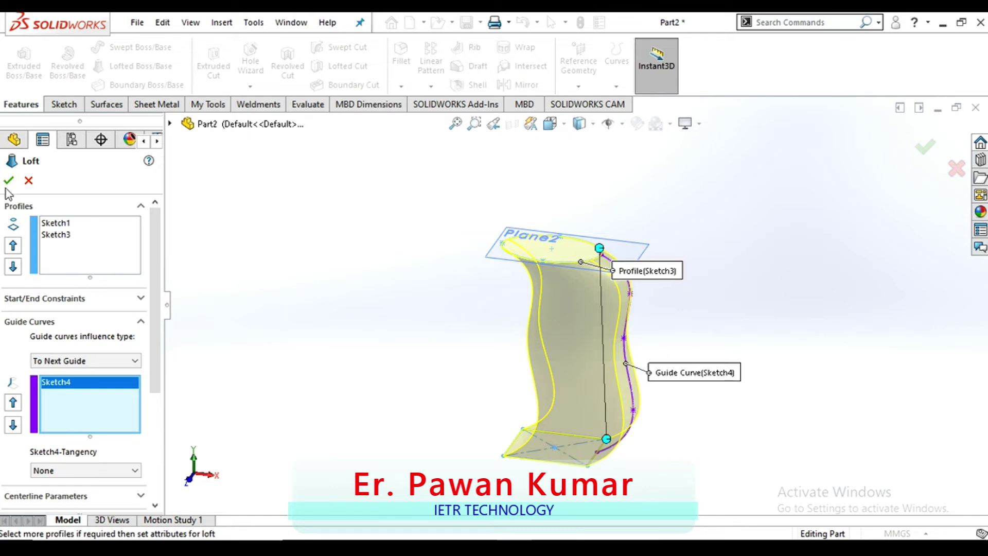
pyautogui.click(28, 181)
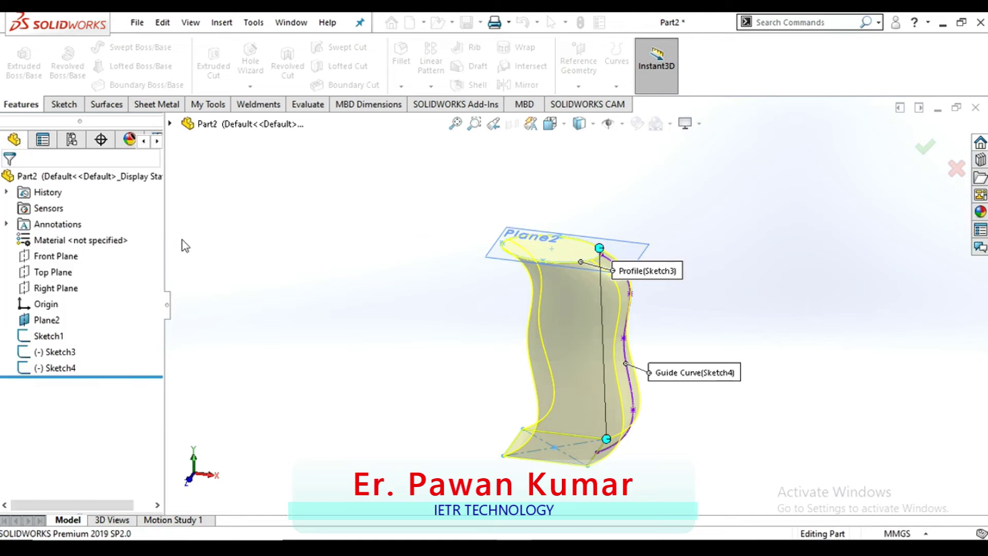
# Step: Start a new sketch on the Front Plane and orient the view normal to it
pyautogui.scroll(-2, 581, 329)
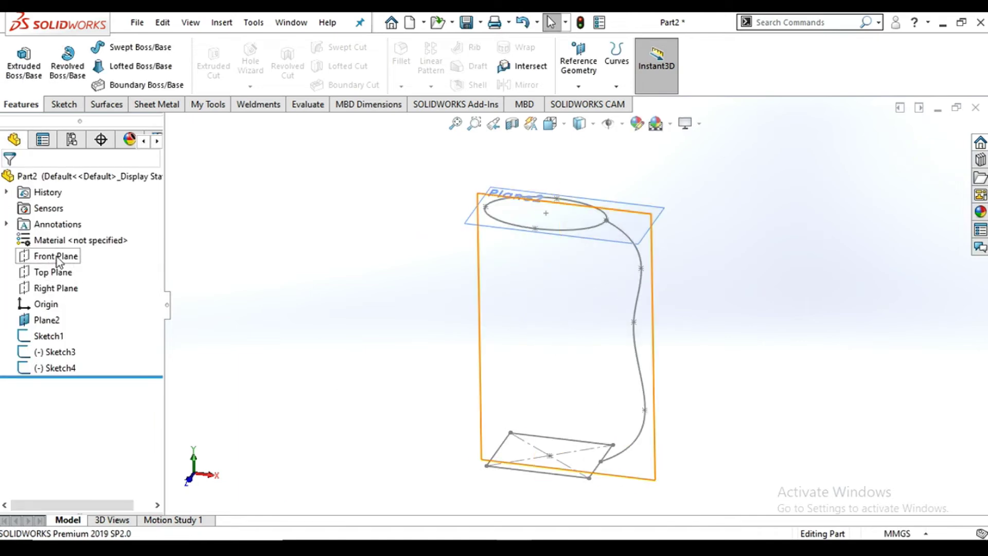
pyautogui.click(56, 256)
pyautogui.click(70, 240)
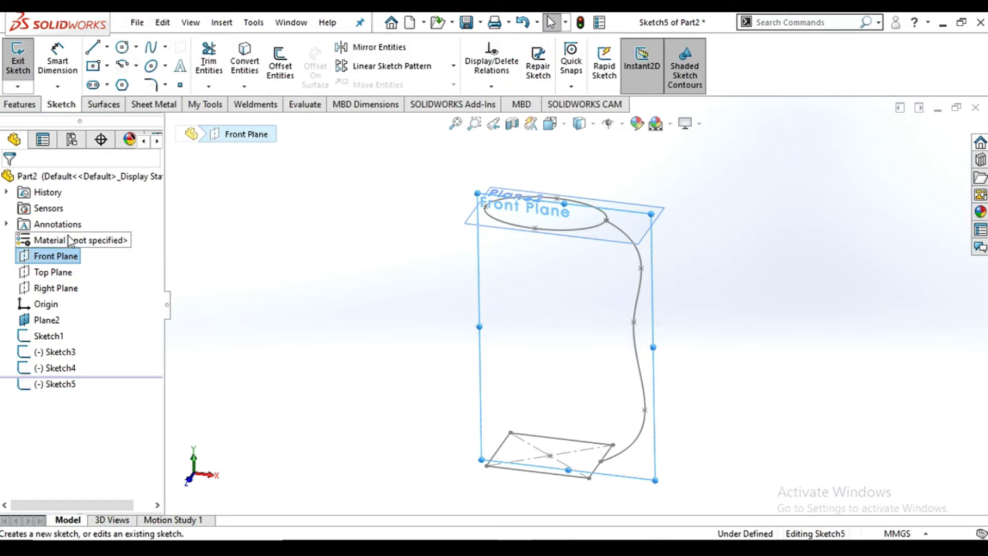
pyautogui.click(563, 125)
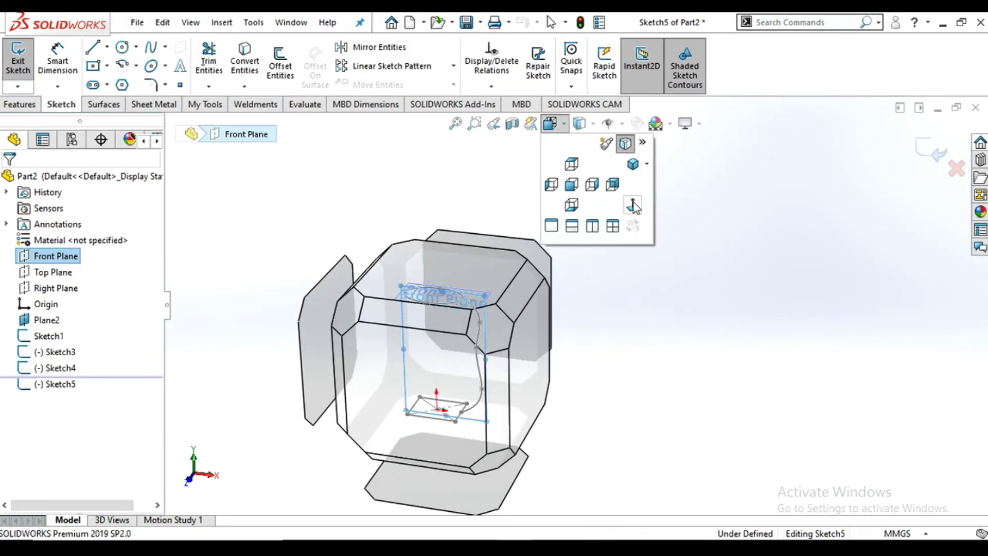
pyautogui.click(634, 205)
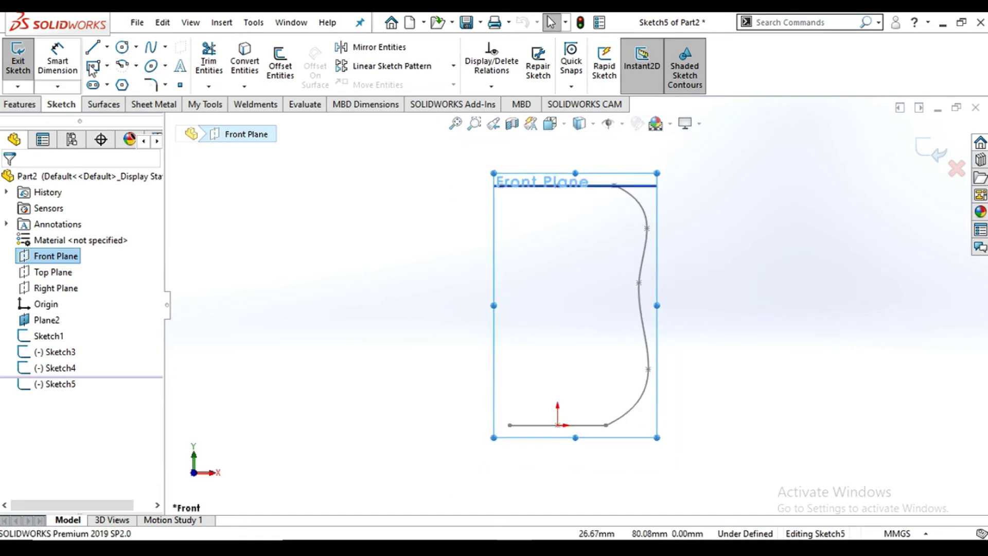
# Step: Draw a four-point S-shaped spline from the rectangle's free side to the ellipse's end opposite the existing spline, and finish the sketch
pyautogui.click(153, 50)
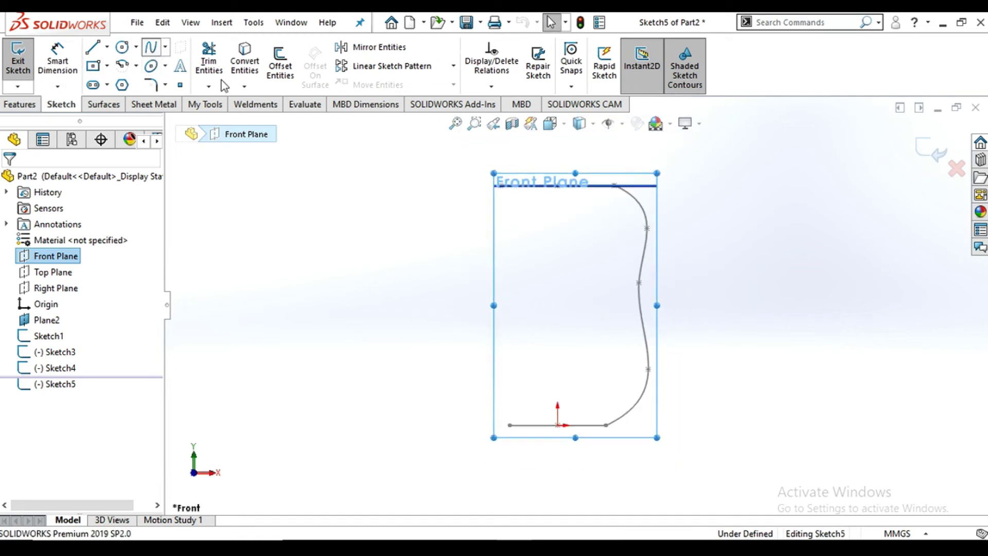
pyautogui.click(509, 426)
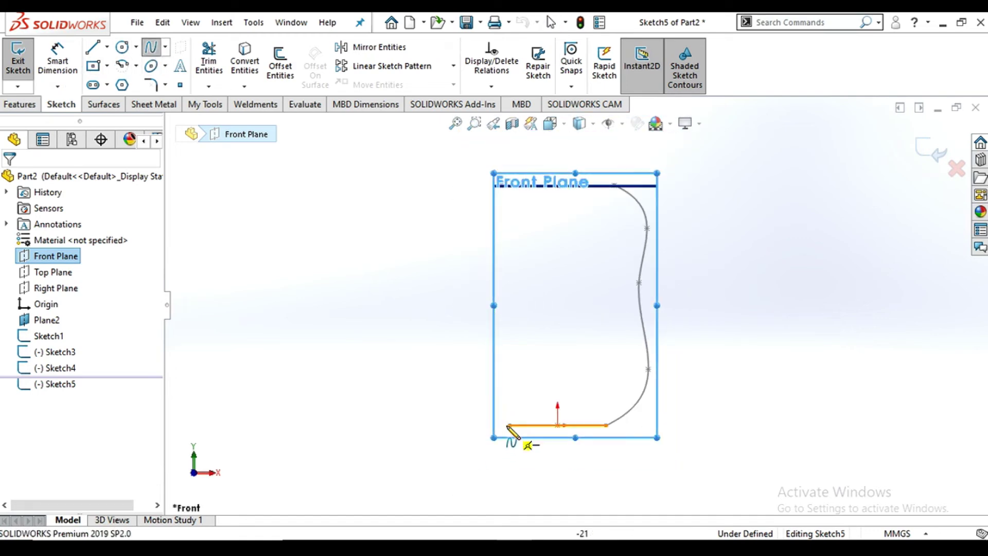
pyautogui.click(481, 358)
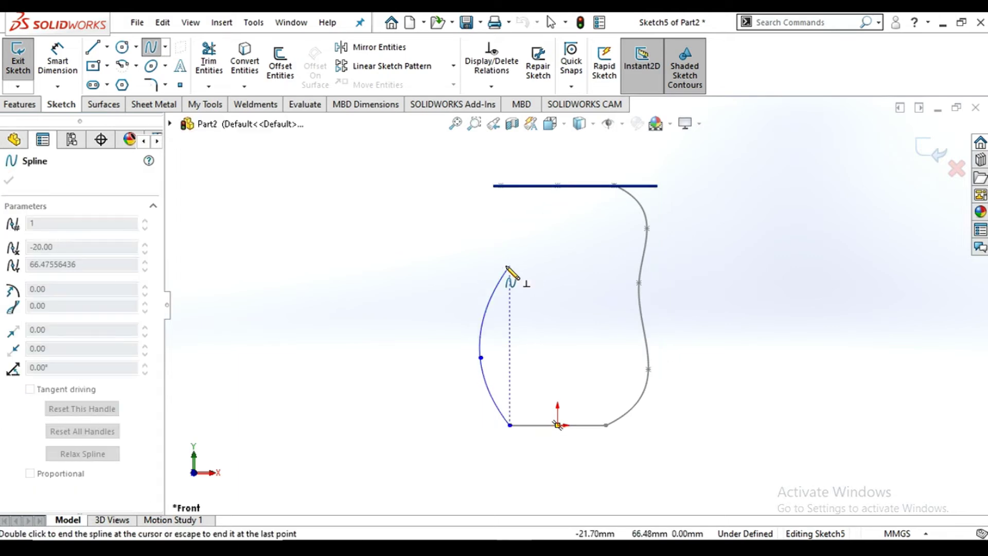
pyautogui.click(509, 266)
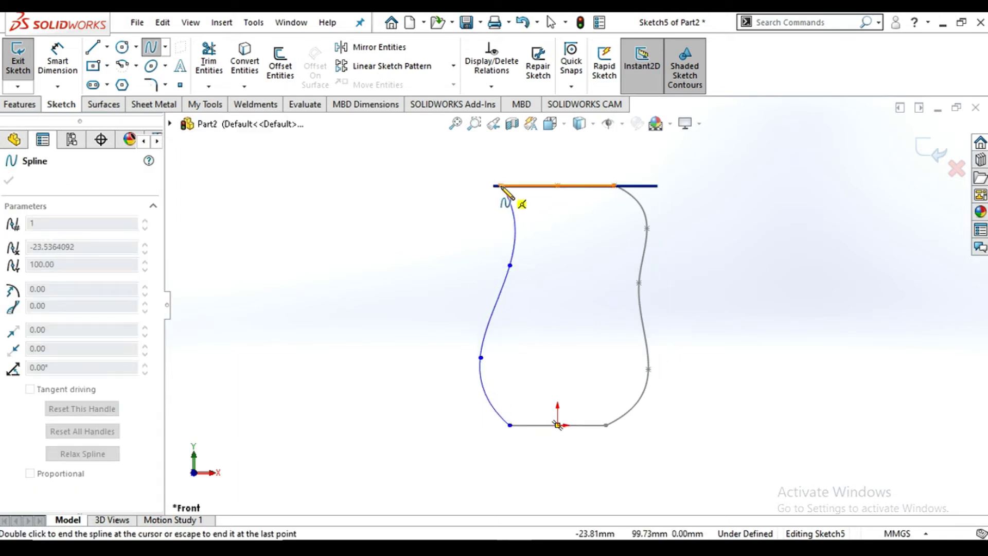
pyautogui.rightClick(518, 150)
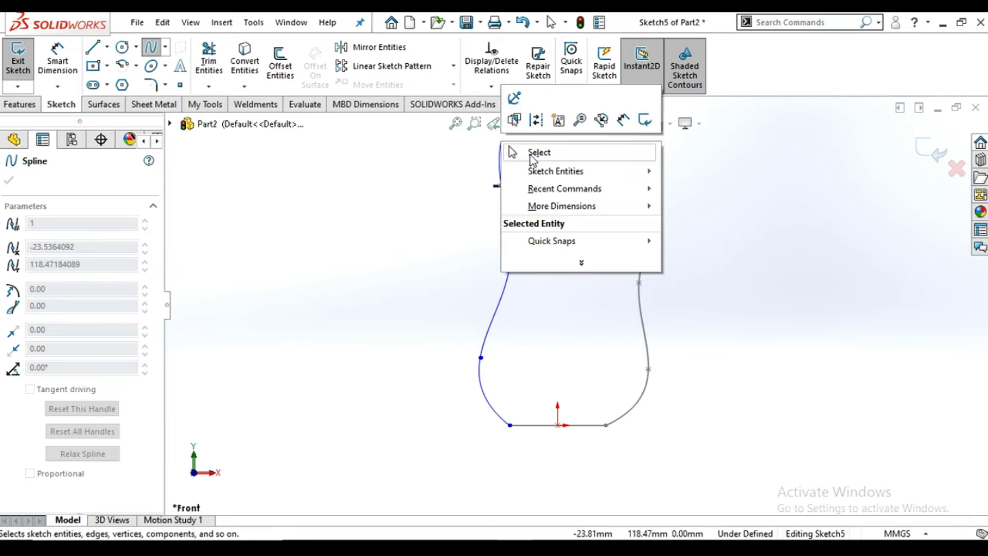
pyautogui.click(530, 149)
pyautogui.scroll(2, 573, 287)
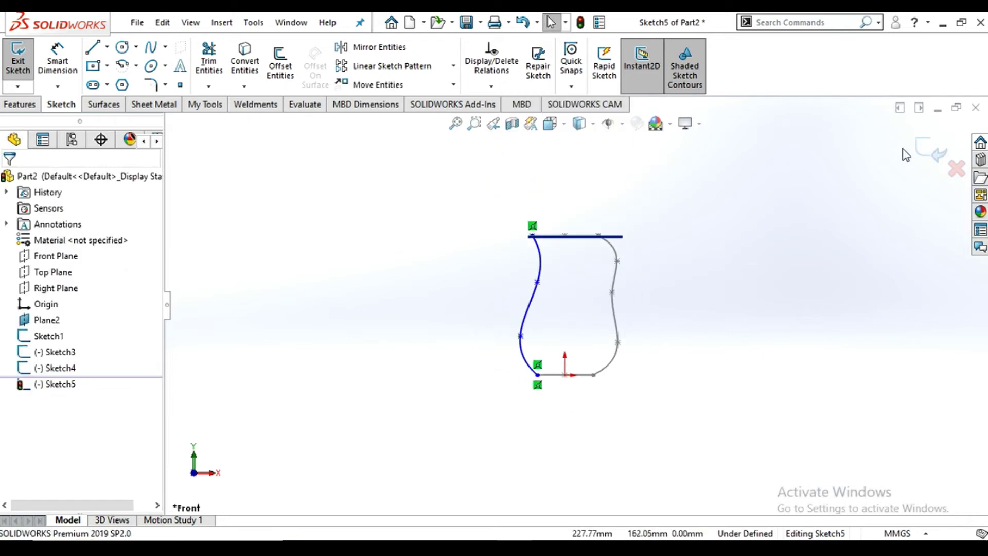
pyautogui.click(926, 149)
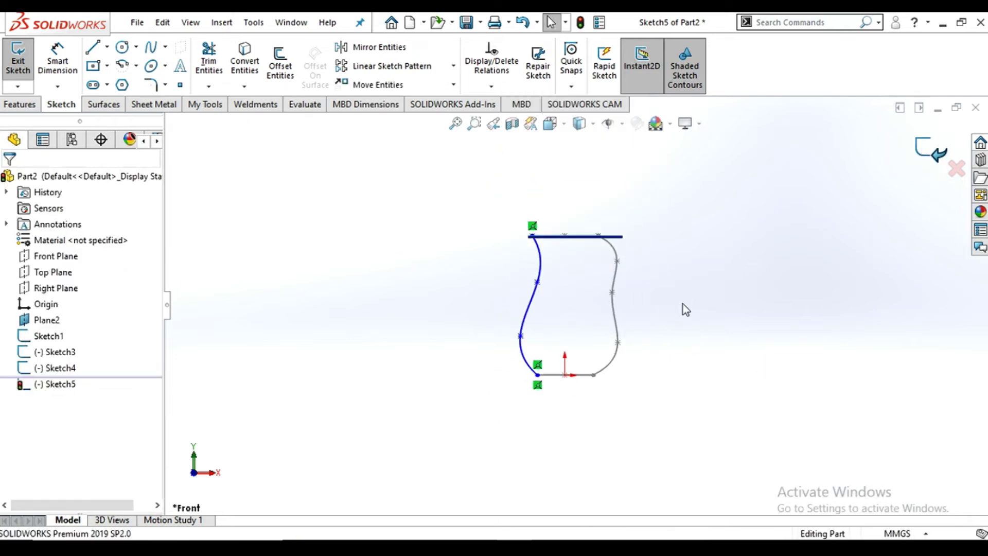
# Step: Start a lofted boss with the base rectangle and the ellipse on Plane2 as profiles, in that order
pyautogui.moveTo(659, 239)
pyautogui.mouseDown(button='middle')
pyautogui.moveTo(640, 341)
pyautogui.moveTo(585, 283)
pyautogui.mouseUp(button='middle')
pyautogui.scroll(-2, 584, 283)
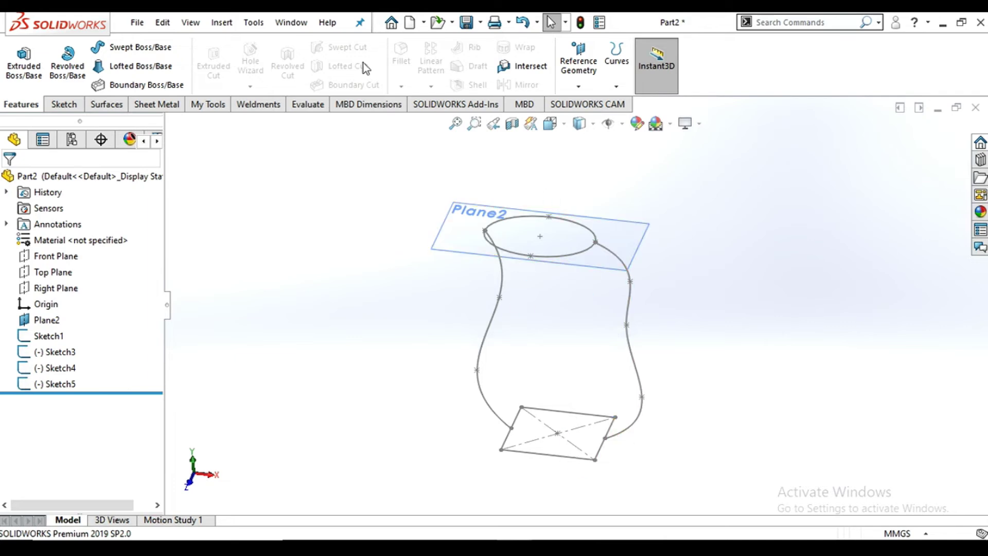
pyautogui.click(141, 66)
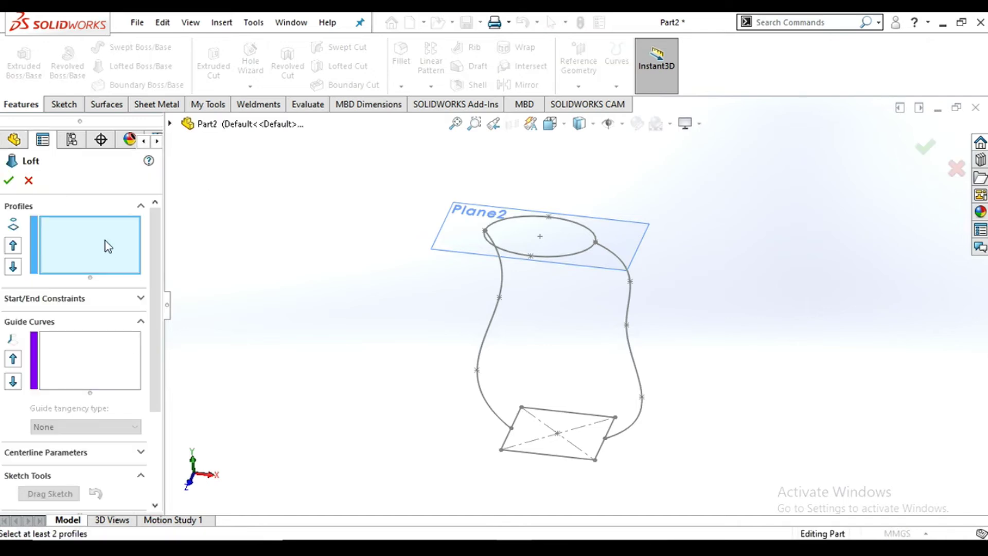
pyautogui.click(566, 458)
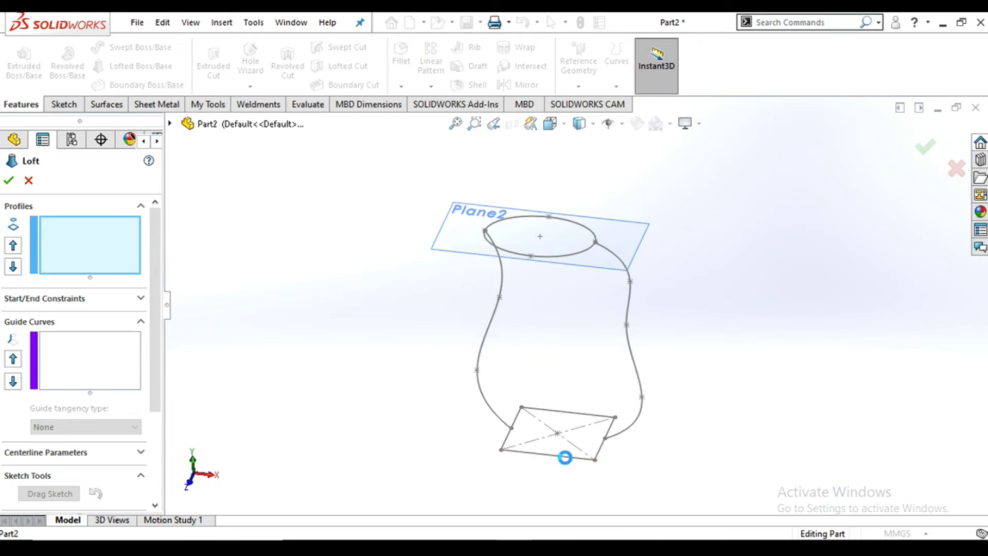
pyautogui.click(567, 258)
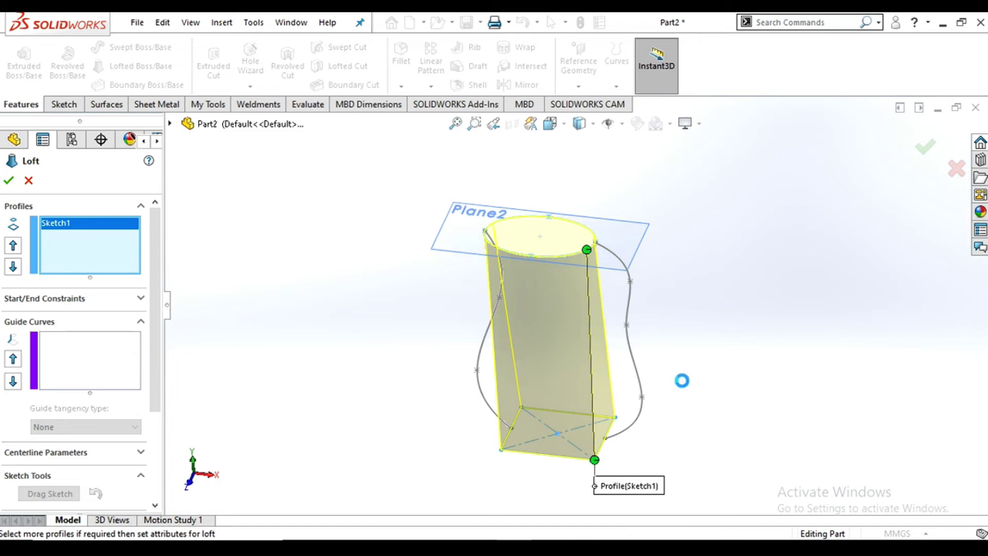
# Step: Use both side splines, Sketch4 and Sketch5, as guide curves for the loft and inspect the preview
pyautogui.click(76, 354)
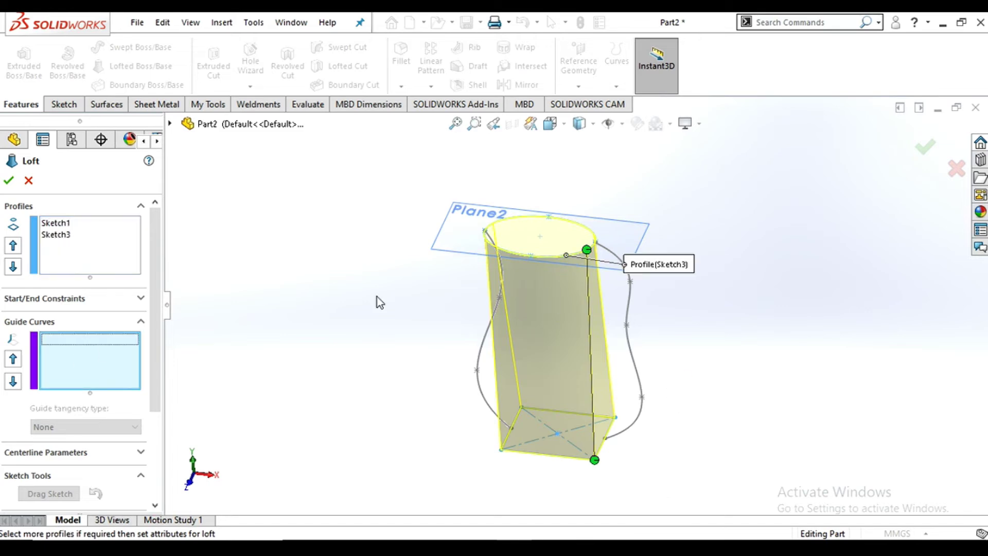
pyautogui.click(627, 306)
pyautogui.click(628, 307)
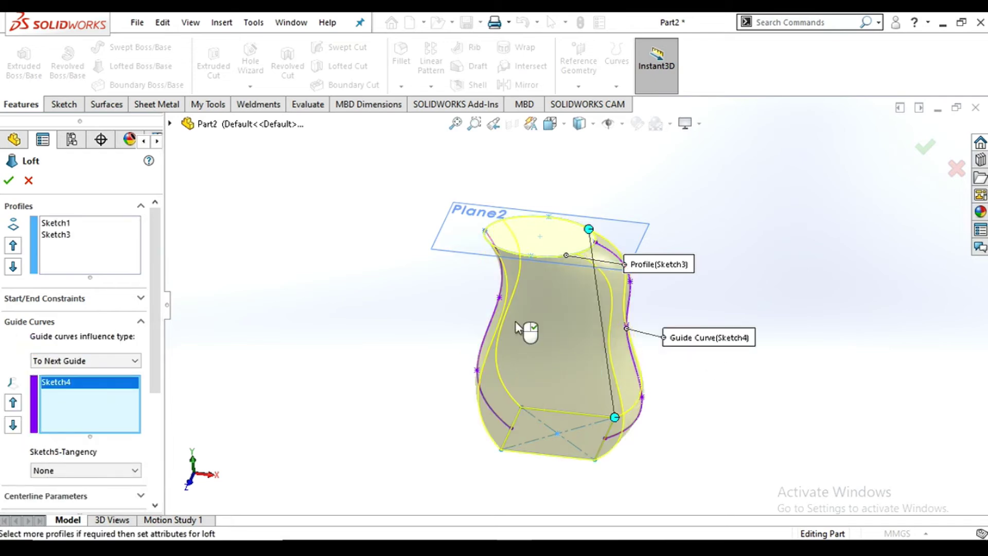
pyautogui.moveTo(720, 331); pyautogui.dragTo(720, 274, button='middle')
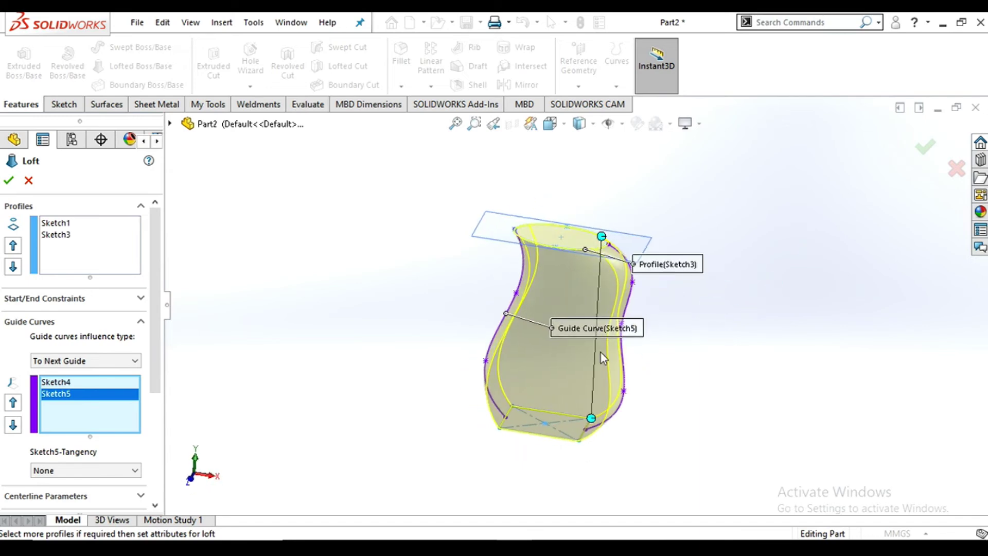
pyautogui.scroll(-2, 588, 356)
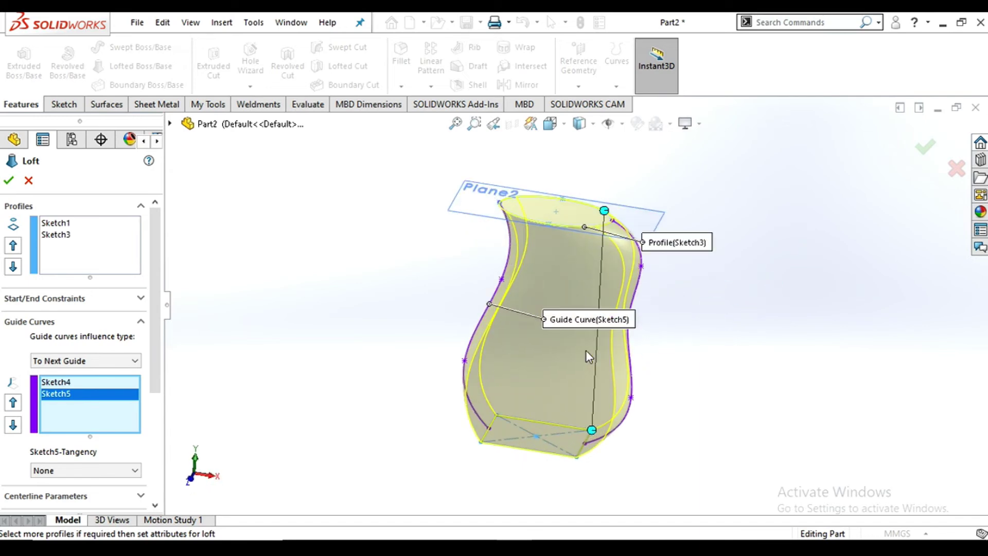
# Step: Complete the loft between the rectangle and the ellipse with both side splines as guide curves
pyautogui.click(9, 181)
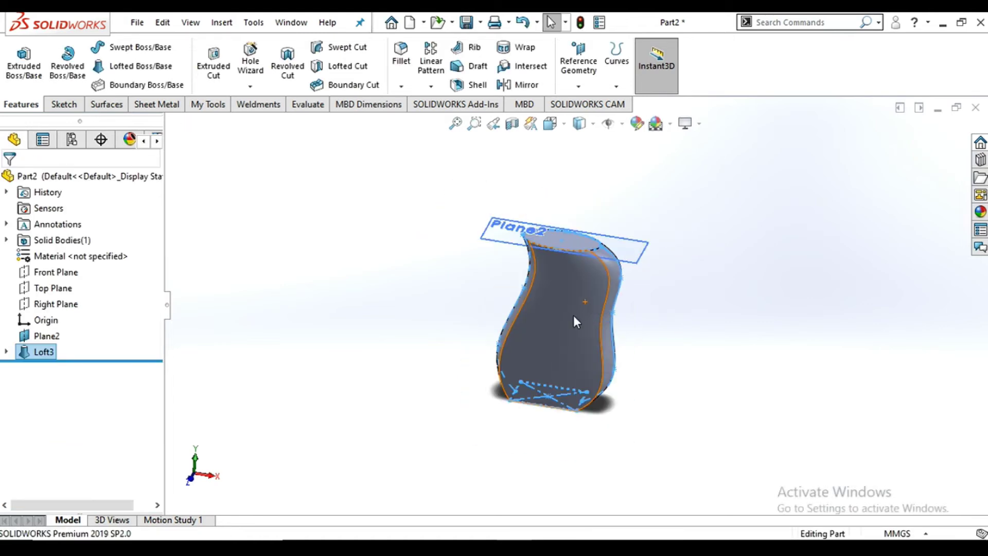
# Step: Delete Plane2 with all its dependent features and sketches, and also delete the remaining rectangle sketch
pyautogui.moveTo(72, 333); pyautogui.dragTo(51, 361)
pyautogui.rightClick(46, 337)
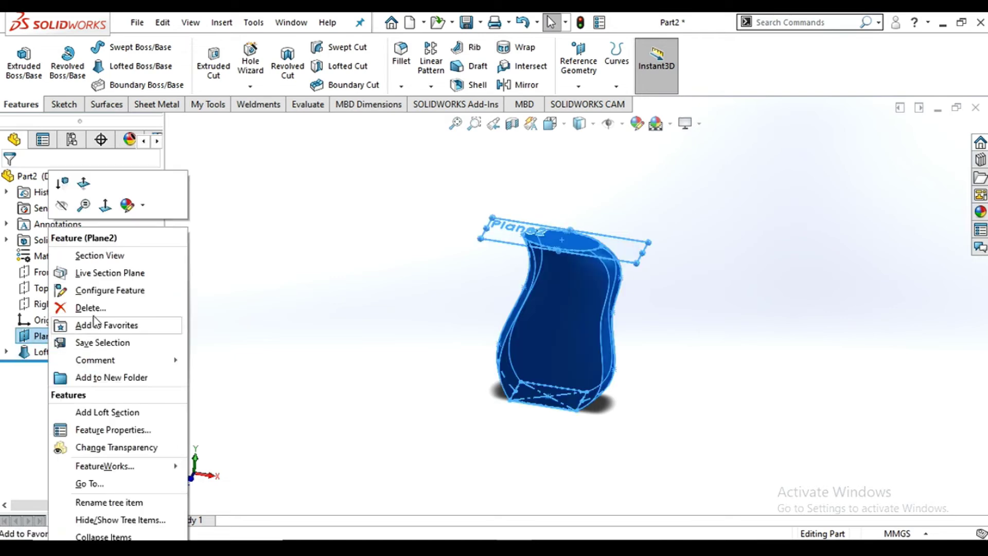
pyautogui.click(144, 306)
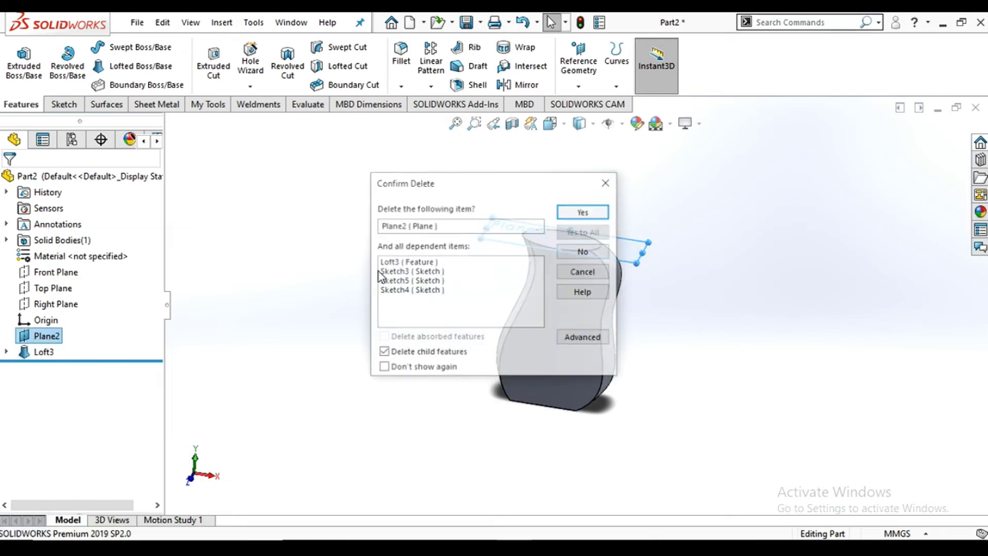
pyautogui.click(584, 210)
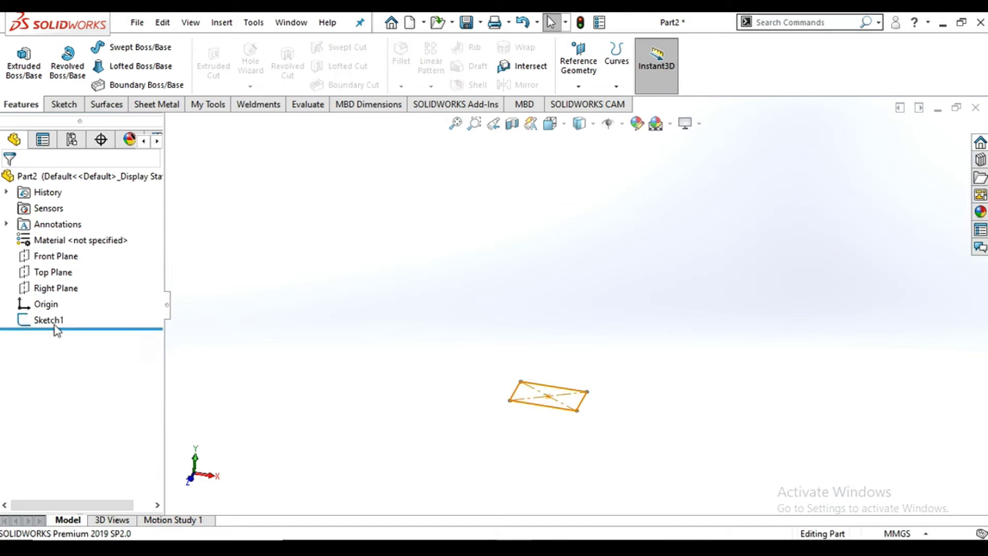
pyautogui.rightClick(58, 321)
pyautogui.click(109, 359)
pyautogui.click(575, 208)
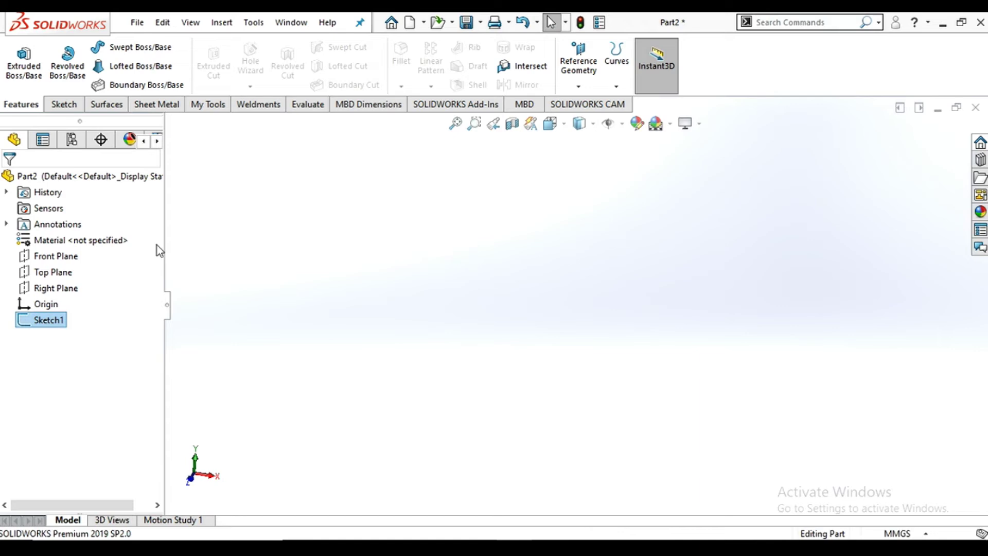
# Step: On the Top Plane, sketch two circles level with the origin, about 47.7 mm in diameter on its positive X side and about 49.2 mm opposite
pyautogui.click(60, 273)
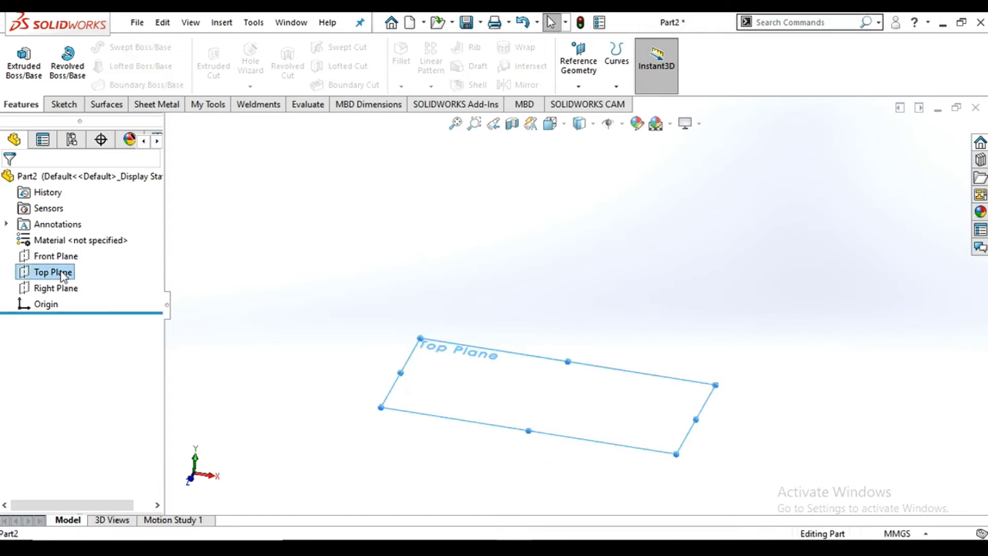
pyautogui.click(75, 251)
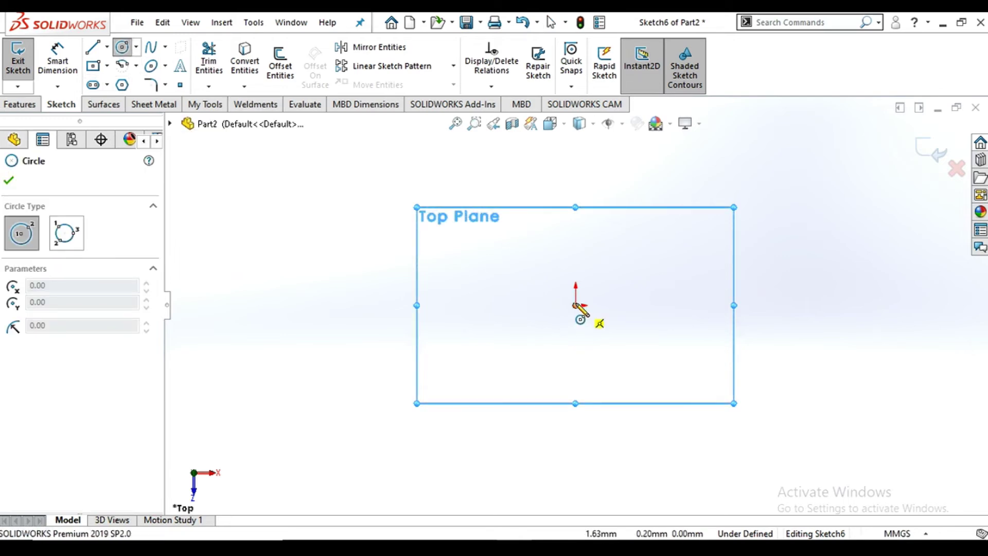
pyautogui.click(760, 306)
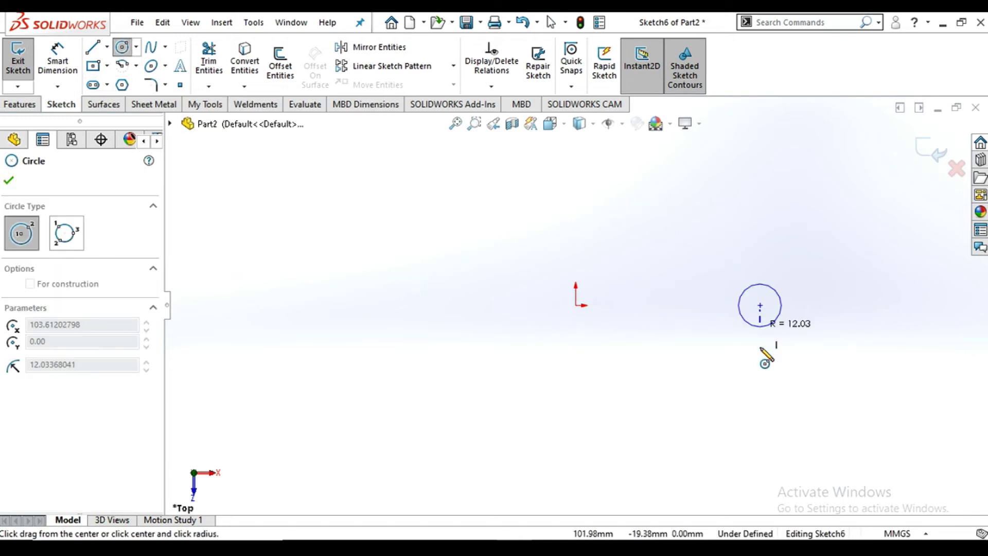
pyautogui.click(761, 348)
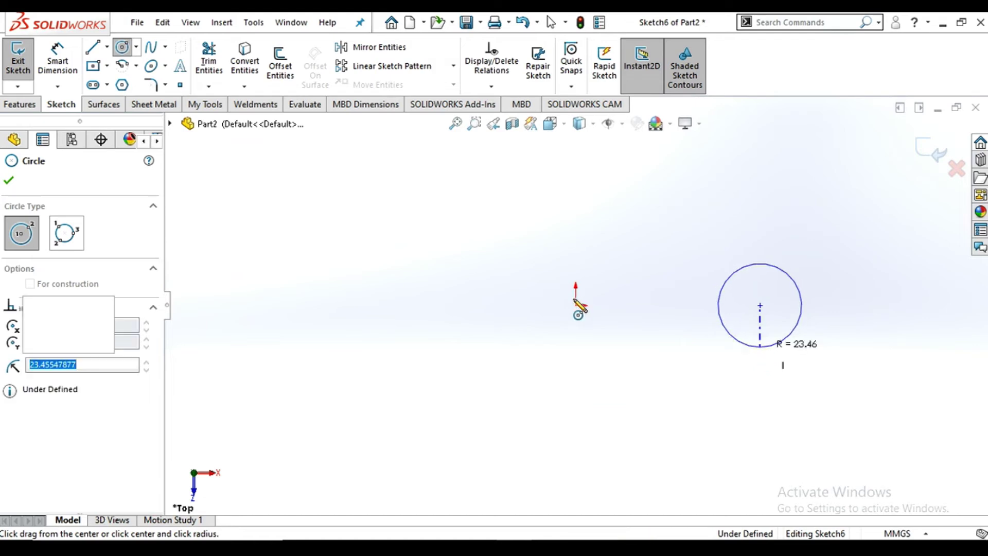
pyautogui.click(431, 306)
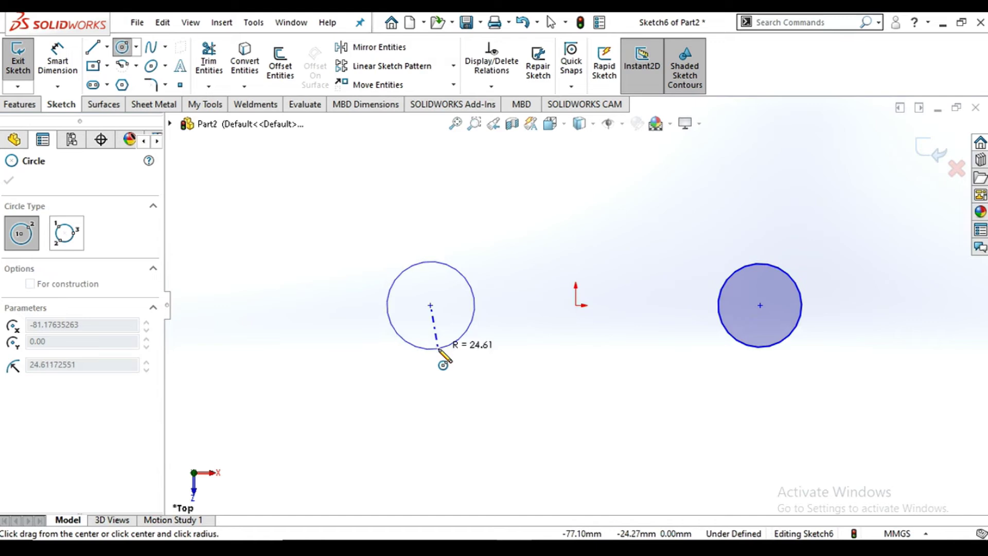
# Step: Dimension the circle on the origin's negative X side to a diameter of 50 mm
pyautogui.click(58, 61)
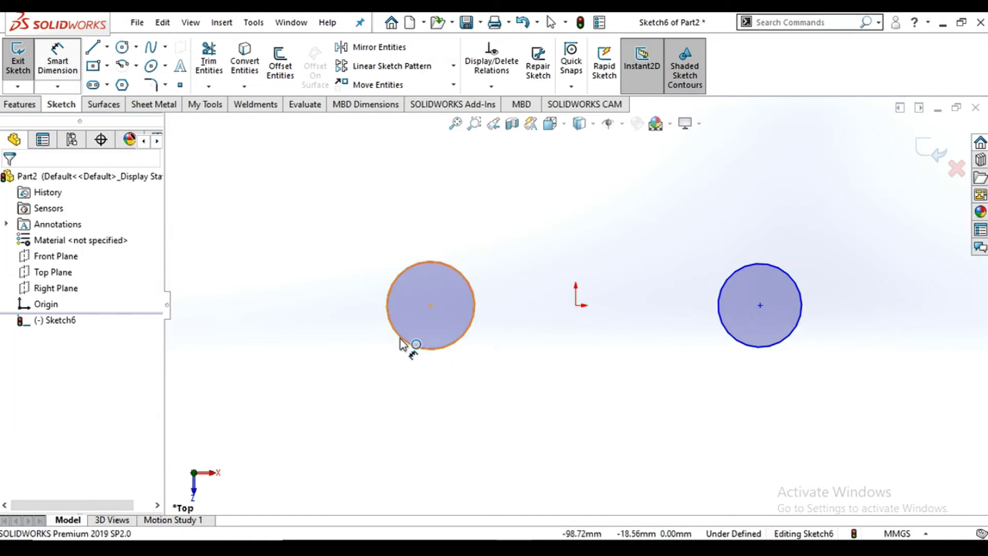
pyautogui.click(334, 309)
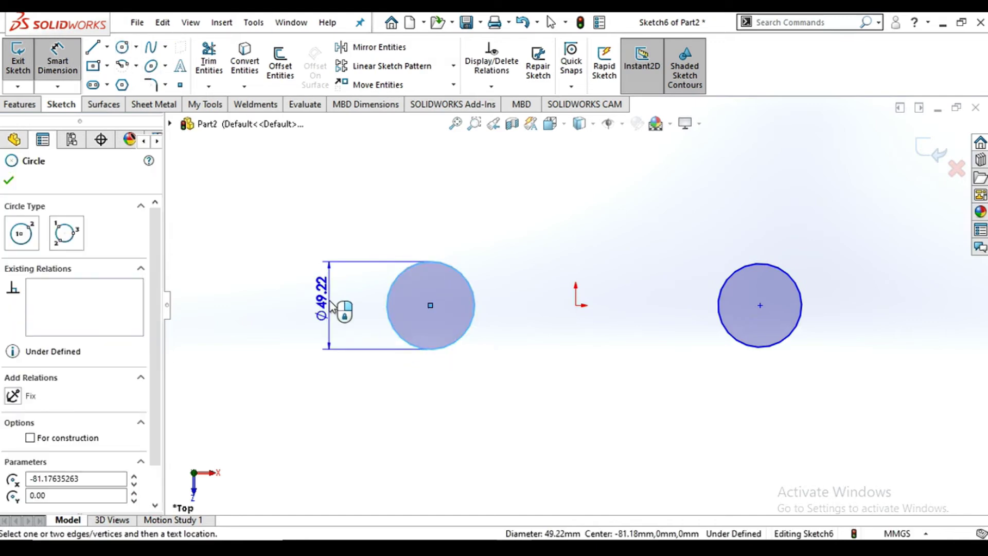
pyautogui.click(332, 310)
pyautogui.click(334, 307)
pyautogui.write('50')
pyautogui.press('Return')
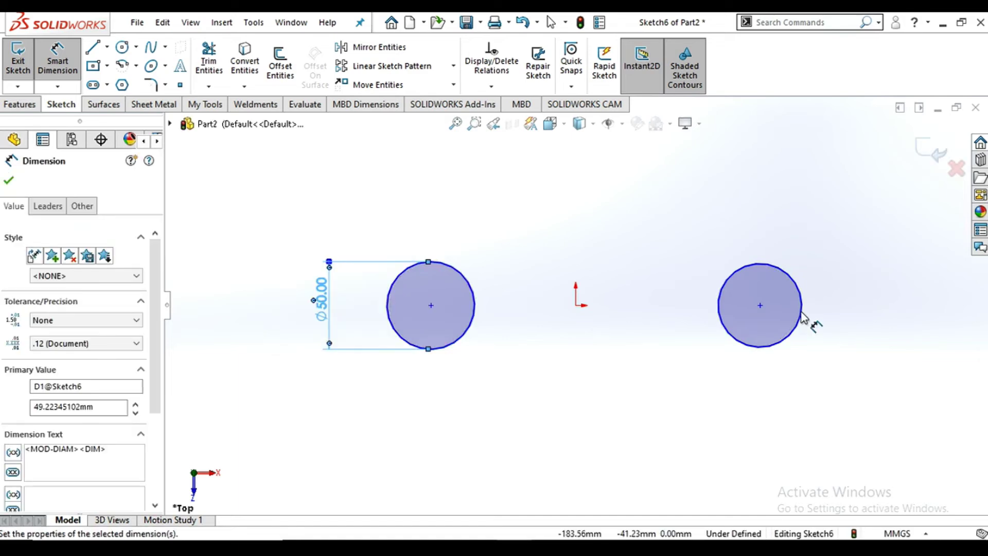
# Step: Dimension the circle on the origin's positive X side to a diameter of 30 mm
pyautogui.click(801, 314)
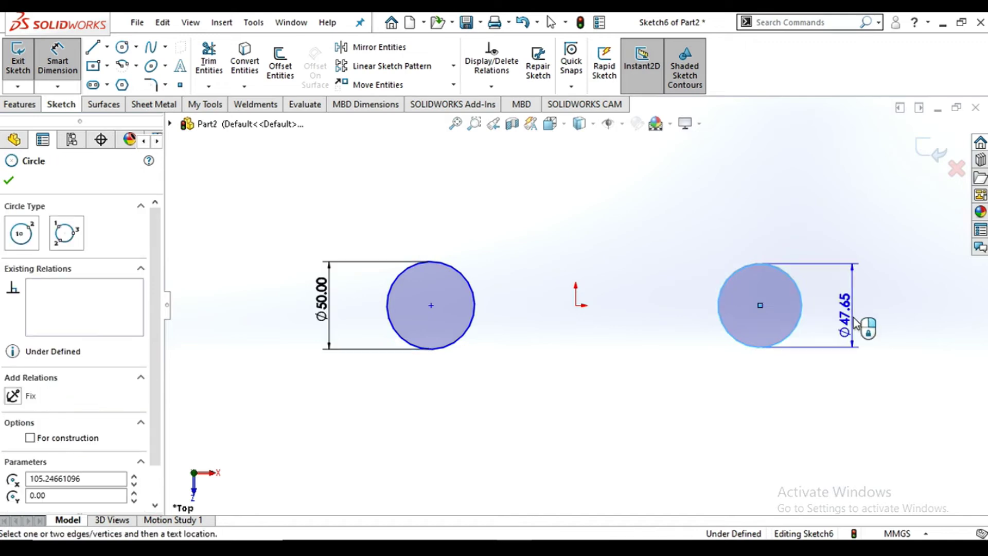
pyautogui.click(852, 317)
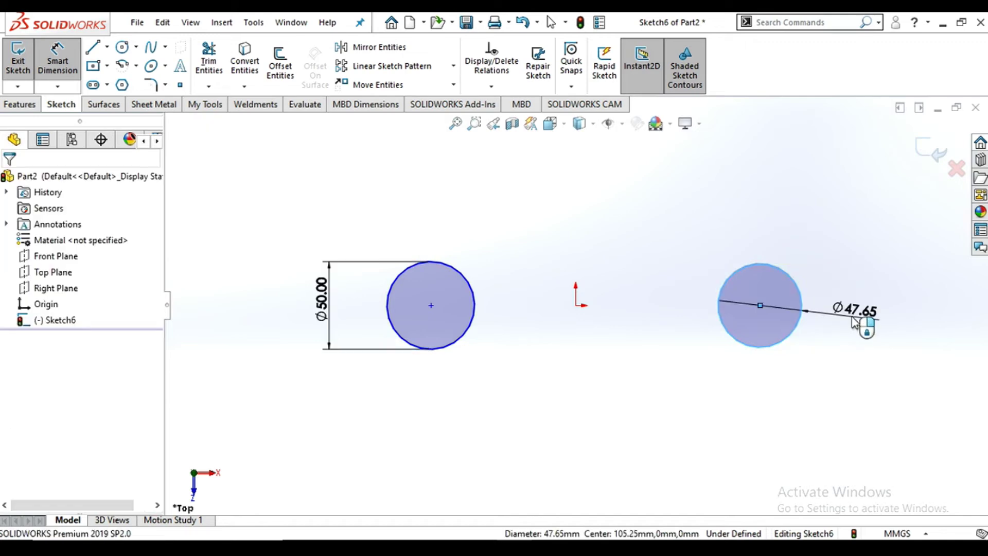
pyautogui.write('30')
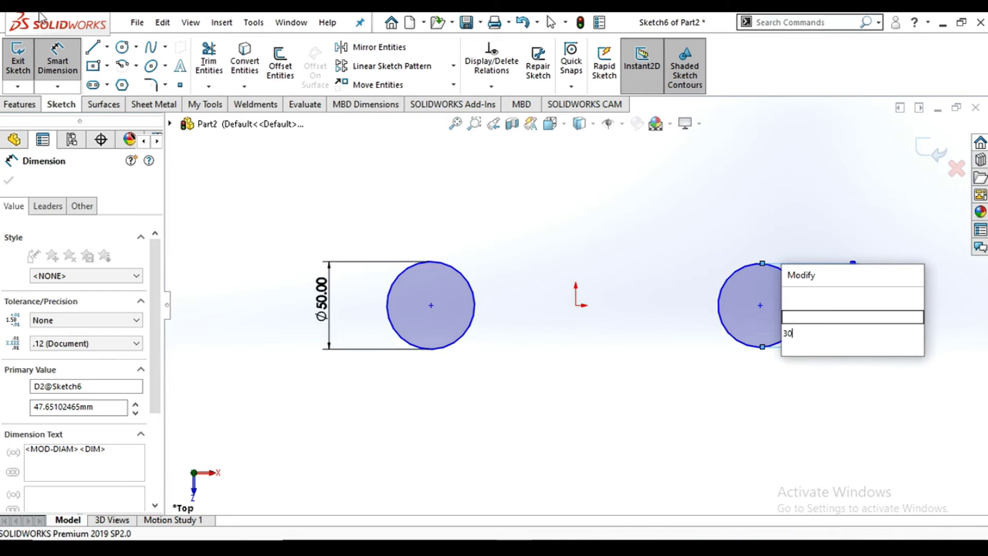
pyautogui.press('Return')
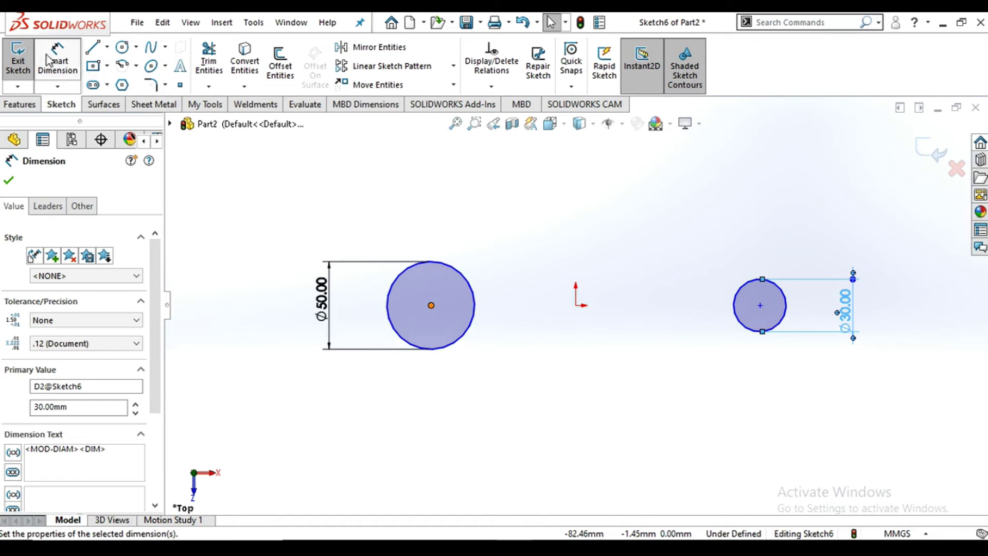
pyautogui.press('Escape')
# Step: Dimension the distance between the two circle centers to 200 mm
pyautogui.click(432, 306)
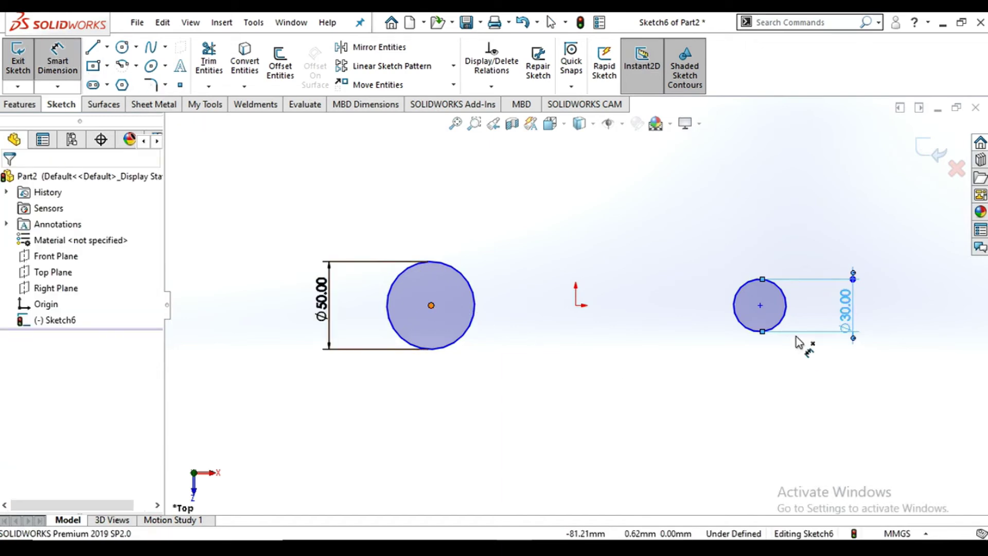
pyautogui.click(760, 305)
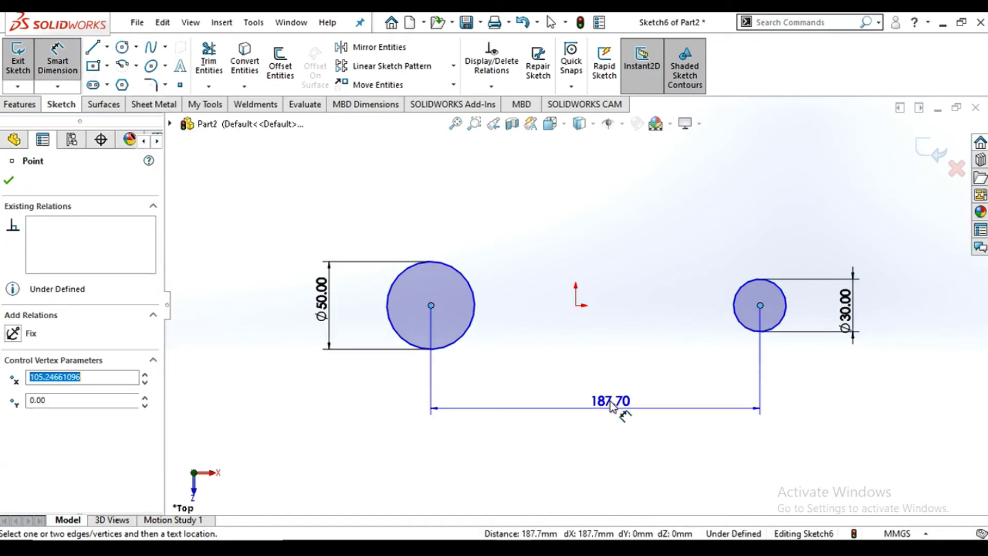
pyautogui.click(612, 404)
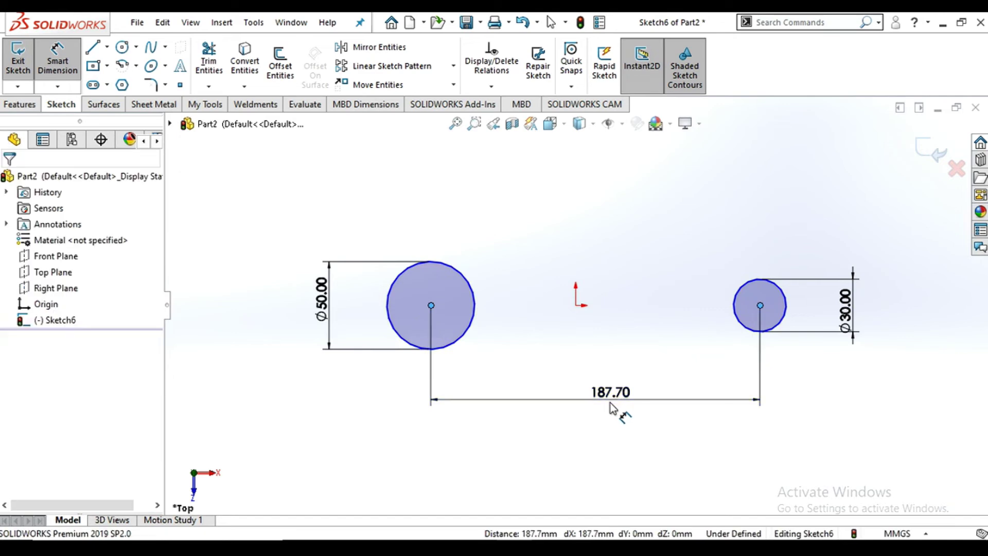
pyautogui.click(612, 407)
pyautogui.write('200')
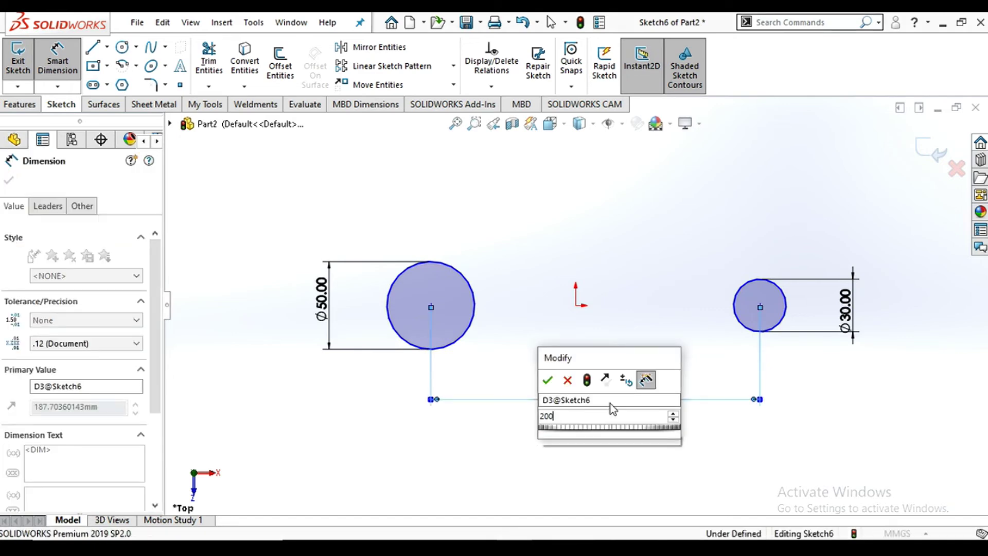
pyautogui.press('Return')
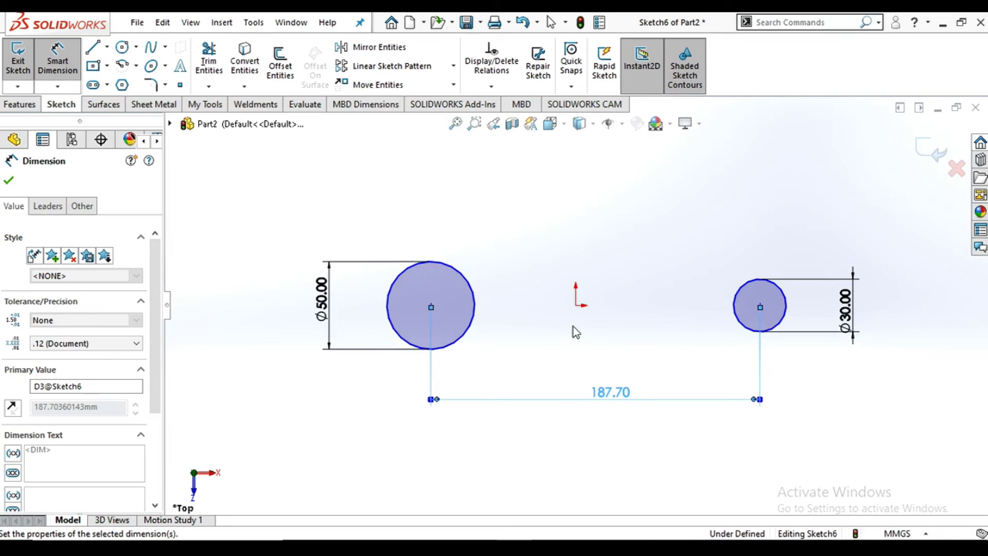
pyautogui.press('Escape')
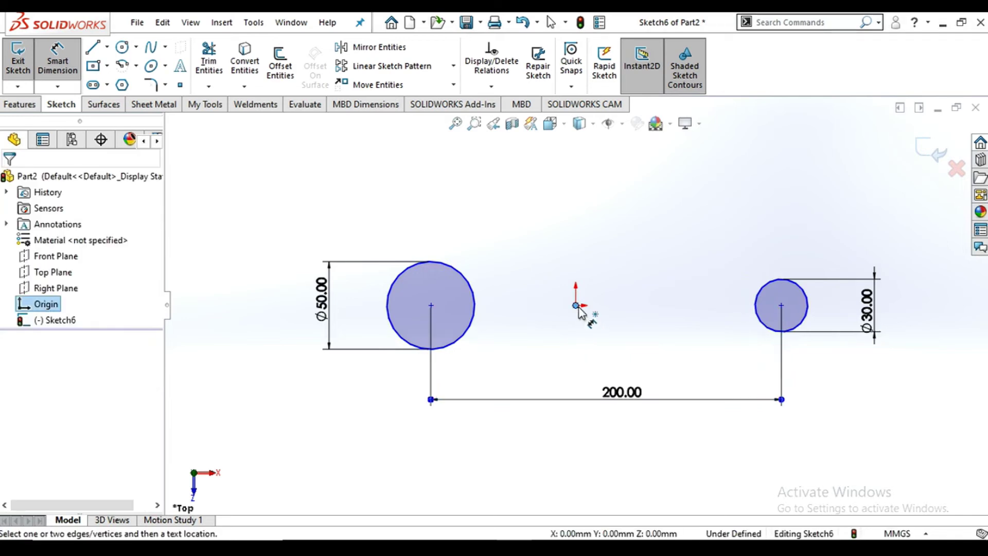
# Step: Add a Horizontal relation between the origin and both circle centers
pyautogui.keyDown('ctrl'); pyautogui.click(431, 305); pyautogui.keyUp('ctrl')
pyautogui.keyDown('ctrl'); pyautogui.click(781, 305); pyautogui.keyUp('ctrl')
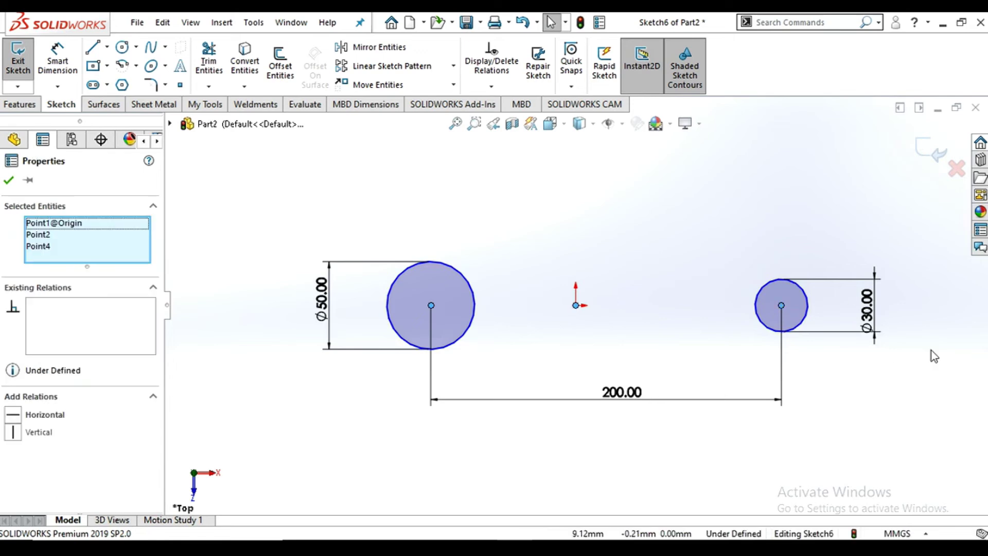
pyautogui.click(16, 417)
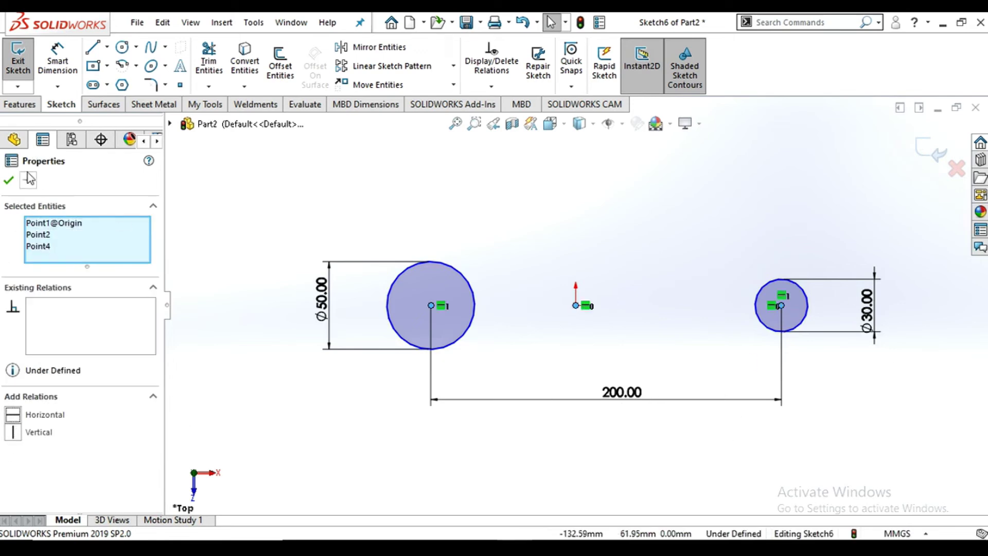
pyautogui.click(10, 180)
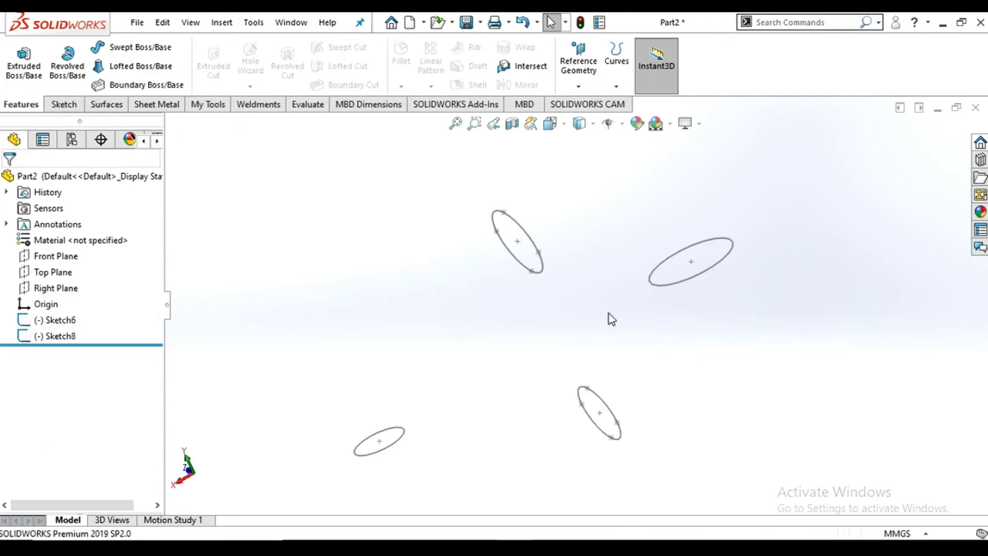
# Step: Start a lofted boss with the 30 mm circle and the upper ellipse of Sketch8 as the first two closed profiles
pyautogui.moveTo(628, 328)
pyautogui.mouseDown(button='middle')
pyautogui.moveTo(591, 325)
pyautogui.moveTo(641, 346)
pyautogui.moveTo(614, 339)
pyautogui.mouseUp(button='middle')
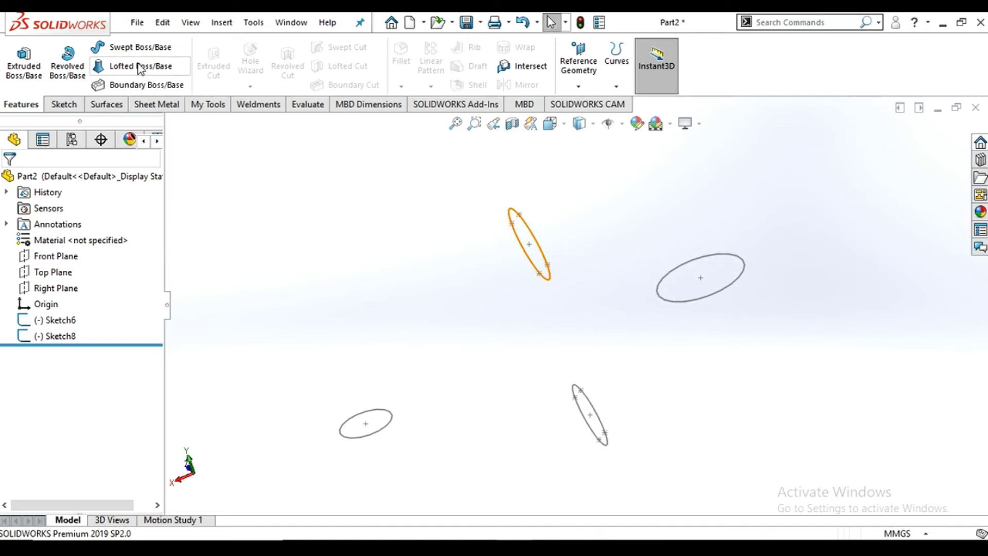
pyautogui.click(387, 427)
pyautogui.click(268, 475)
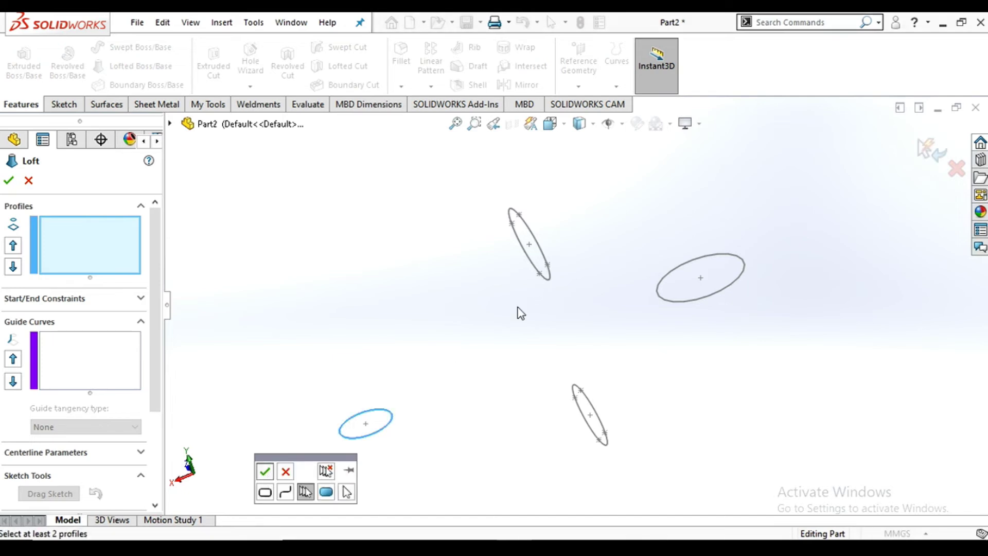
pyautogui.click(547, 265)
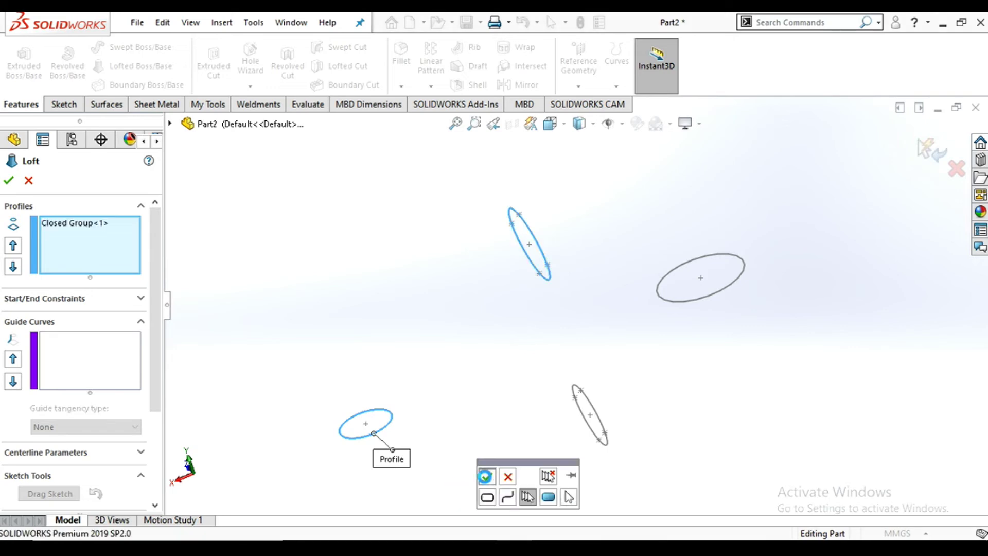
pyautogui.click(485, 476)
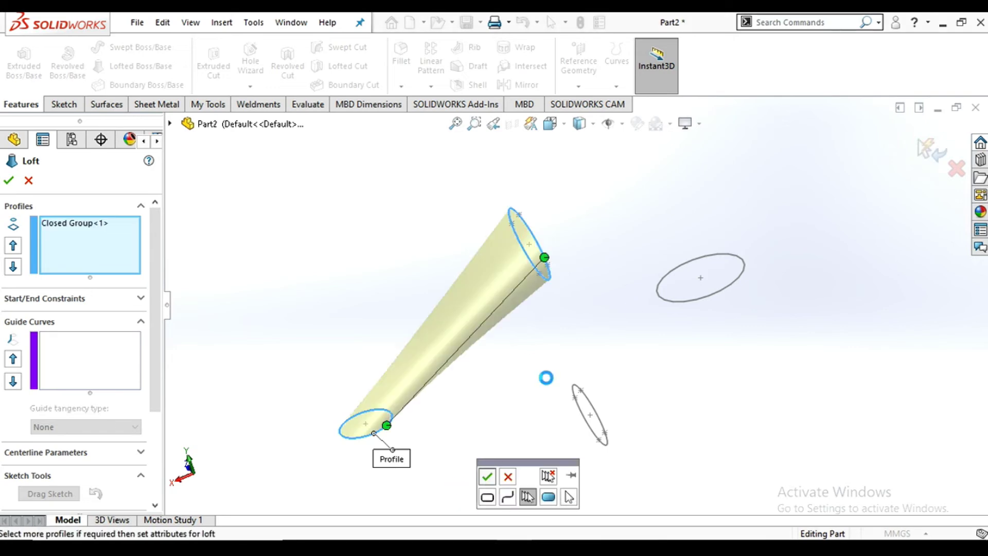
# Step: Add the 50 mm circle and the lower ellipse of Sketch8 as third and fourth closed loft profiles, and inspect the preview
pyautogui.click(733, 283)
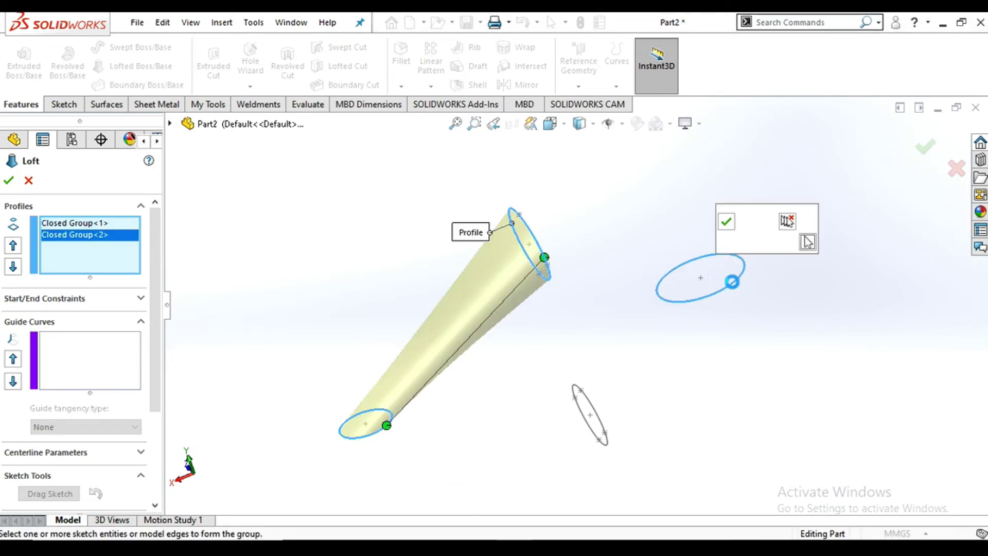
pyautogui.click(731, 224)
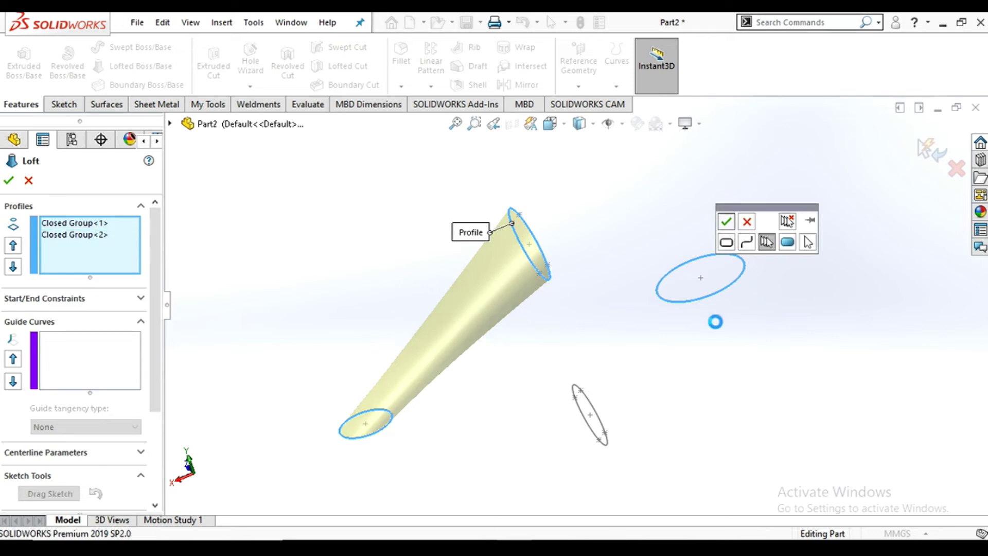
pyautogui.click(602, 438)
pyautogui.moveTo(648, 480)
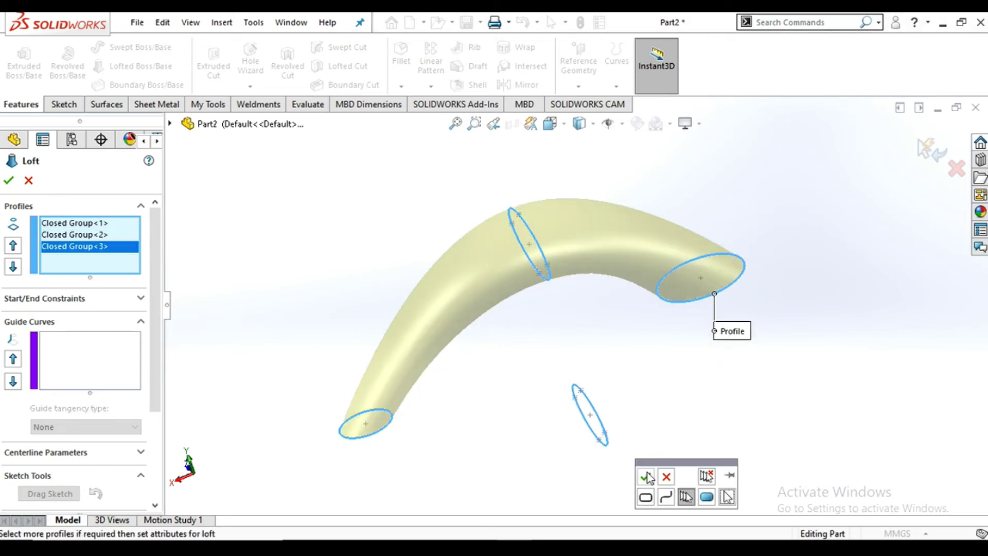
pyautogui.click(647, 478)
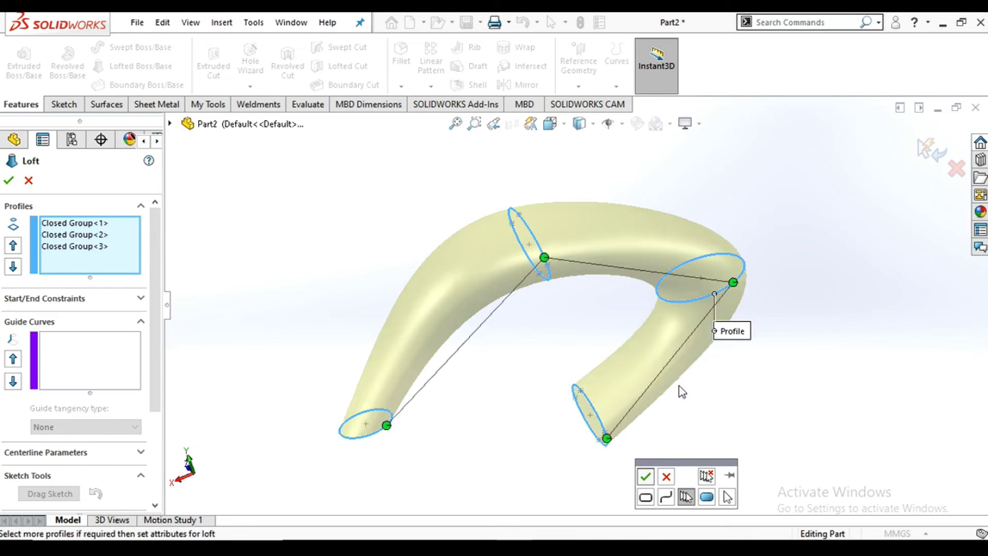
pyautogui.moveTo(575, 319); pyautogui.dragTo(542, 229, button='middle')
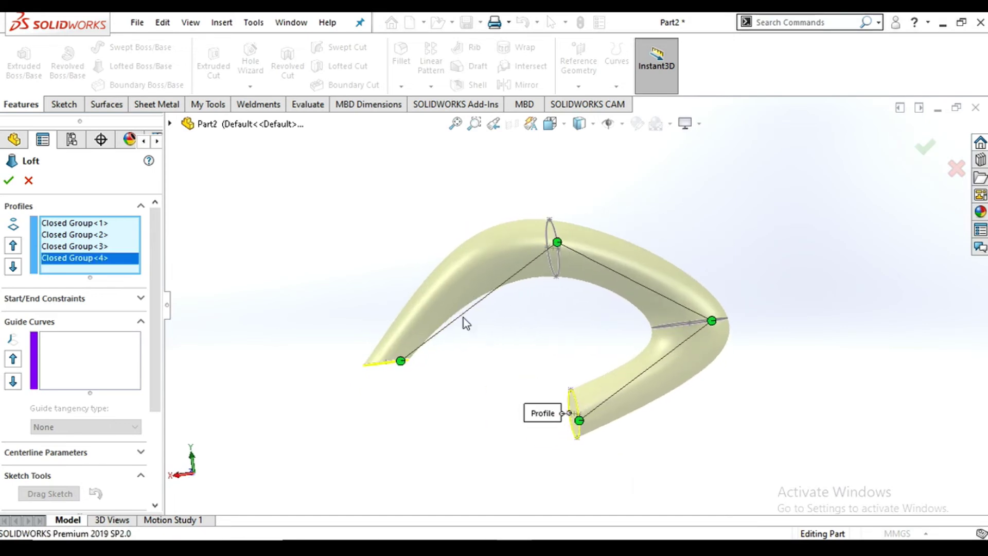
# Step: Enable Close loft to join the last profile back to the first, and finish the four-profile loft
pyautogui.moveTo(158, 381); pyautogui.dragTo(153, 482)
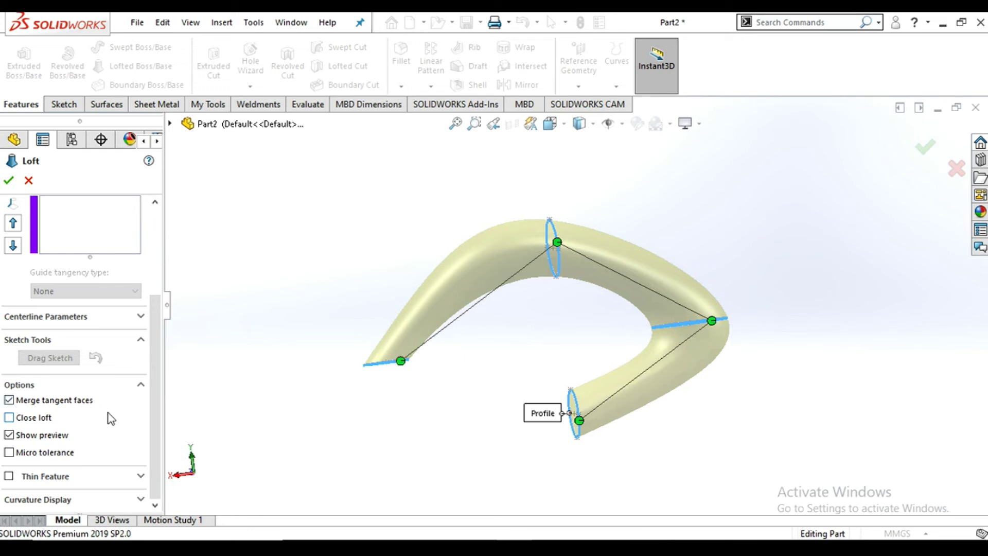
pyautogui.click(9, 417)
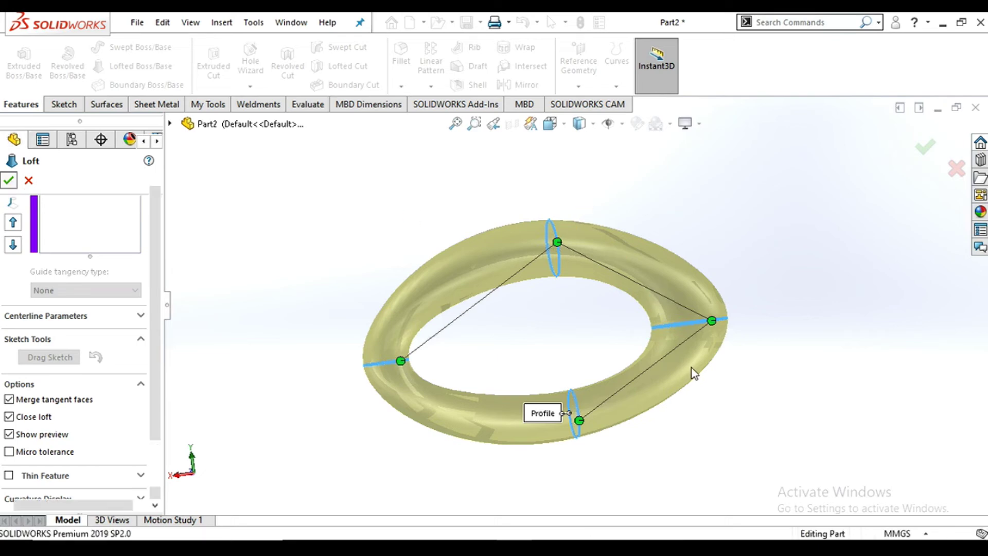
pyautogui.press('Return')
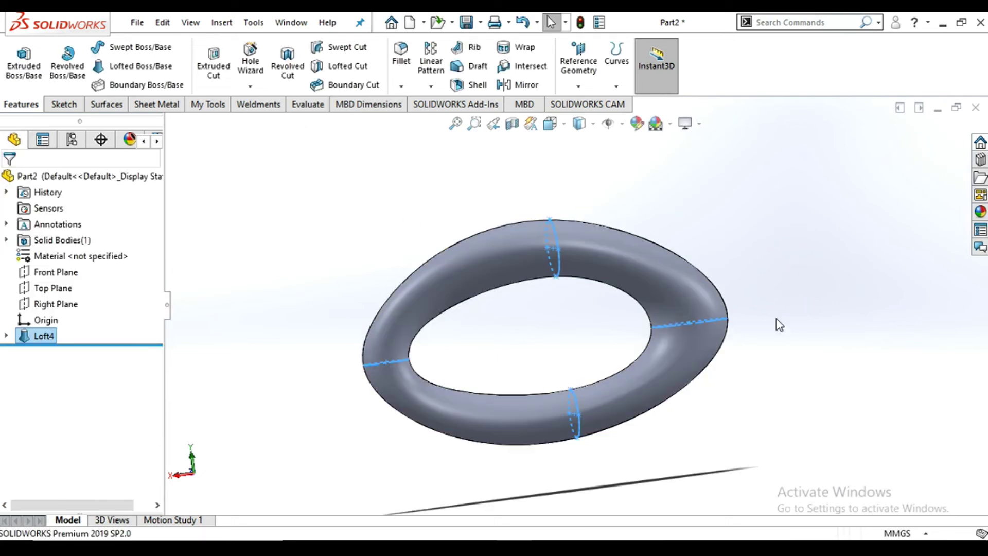
pyautogui.moveTo(755, 391); pyautogui.dragTo(717, 386, button='middle')
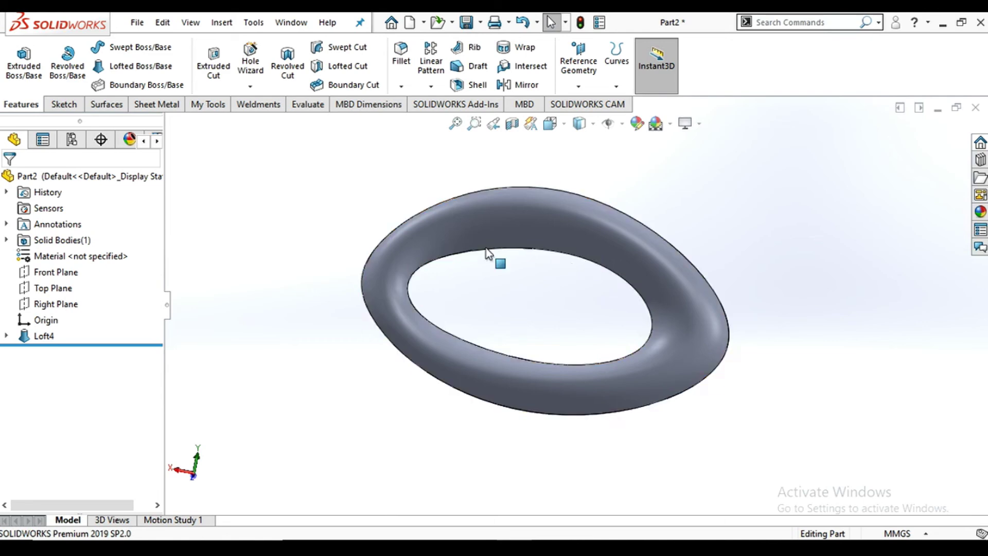
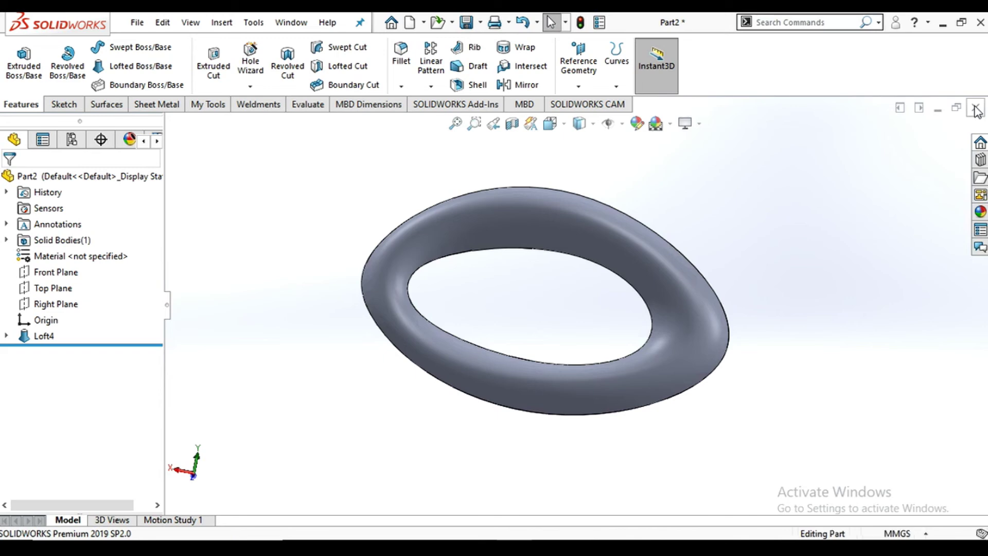
# Step: Close Part2 and create a new part document
pyautogui.click(443, 294)
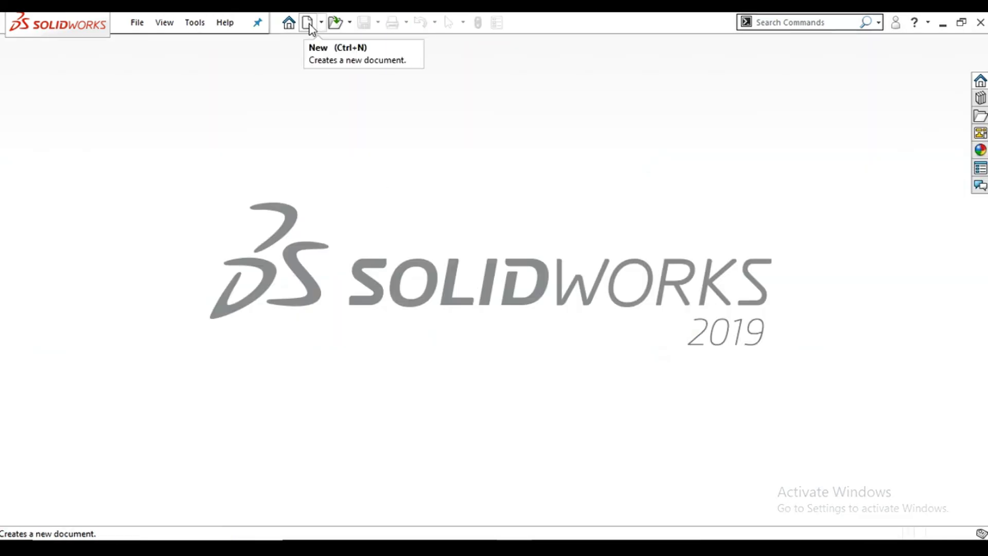
pyautogui.click(314, 27)
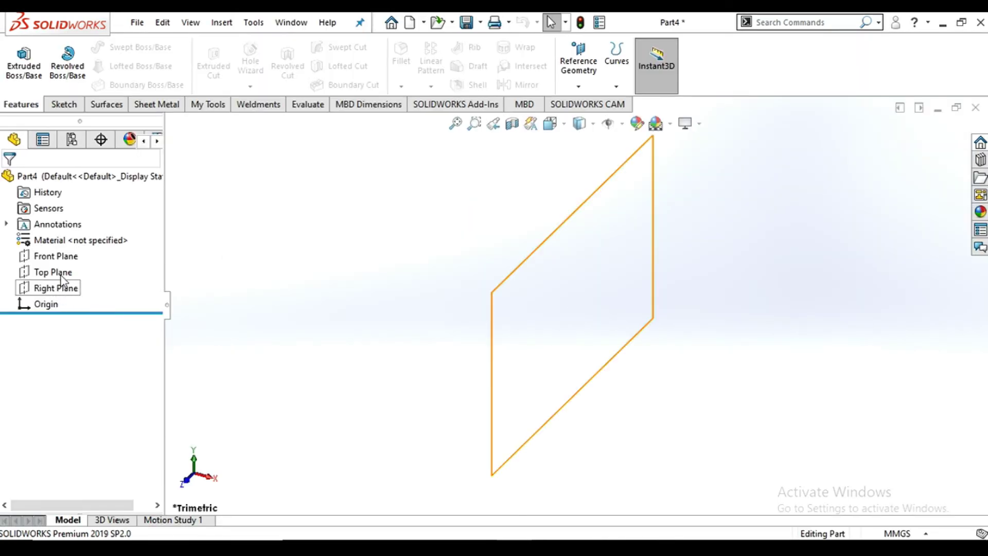
# Step: Sketch an arched three-point spline on the Top Plane from the origin through a point at about 106, 152 mm, and exit the sketch
pyautogui.click(57, 273)
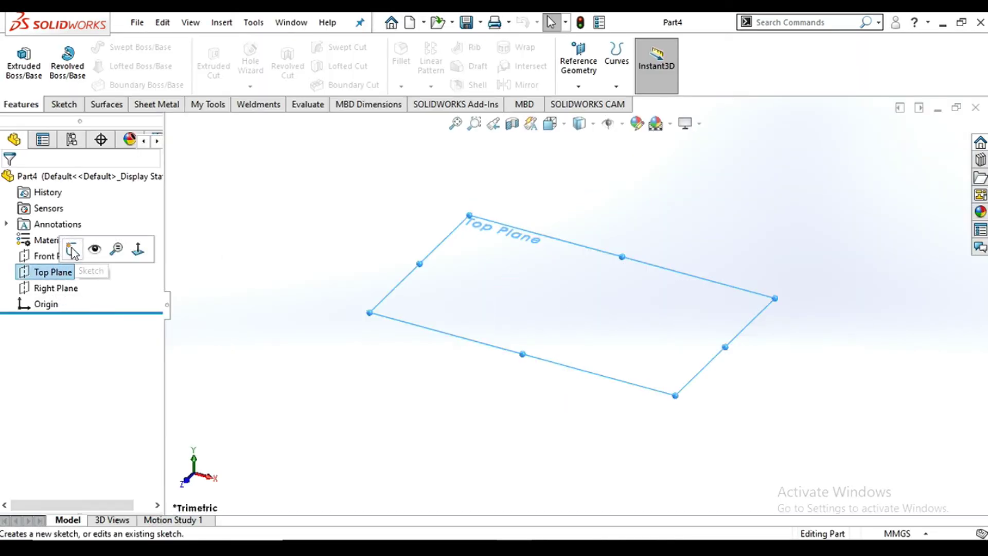
pyautogui.click(72, 251)
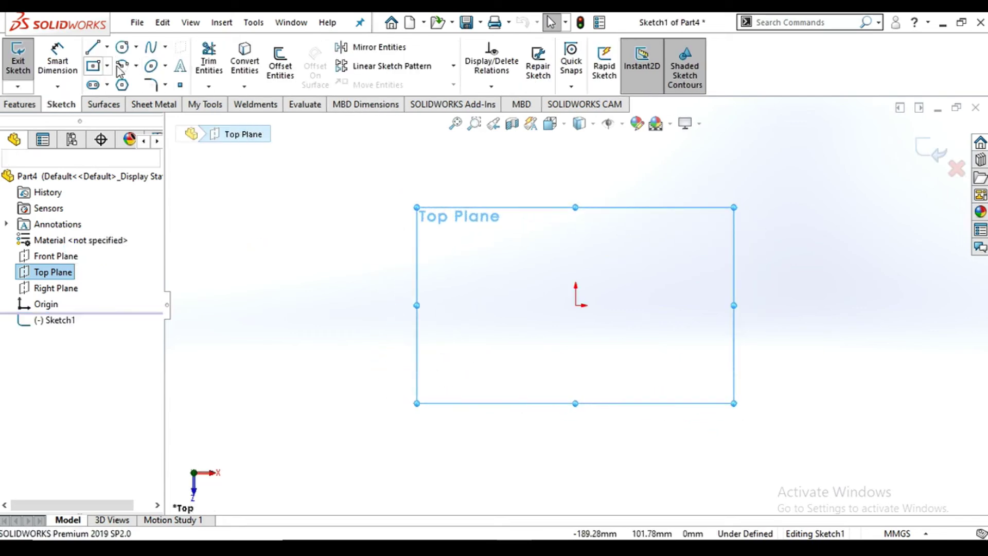
pyautogui.click(151, 49)
pyautogui.scroll(5, 628, 348)
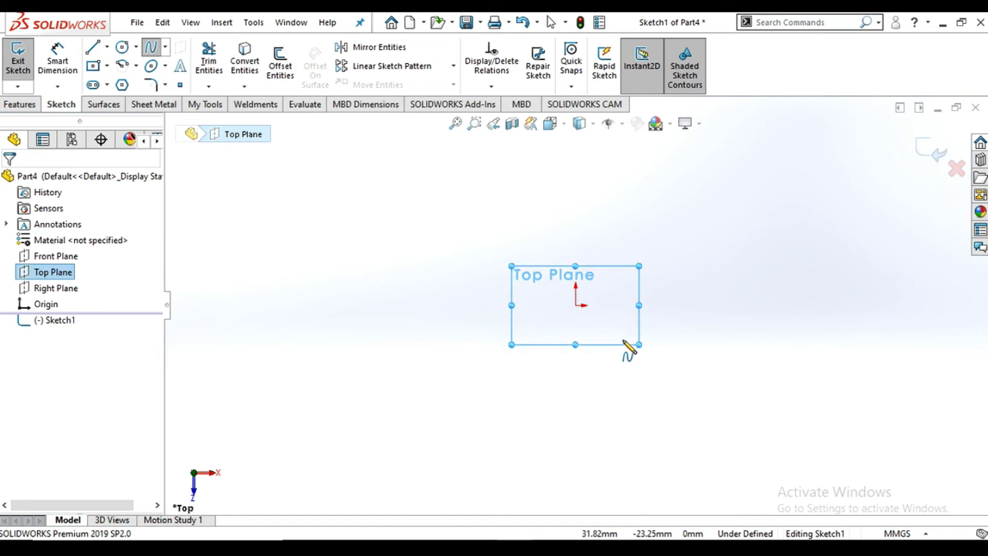
pyautogui.scroll(-3, 637, 269)
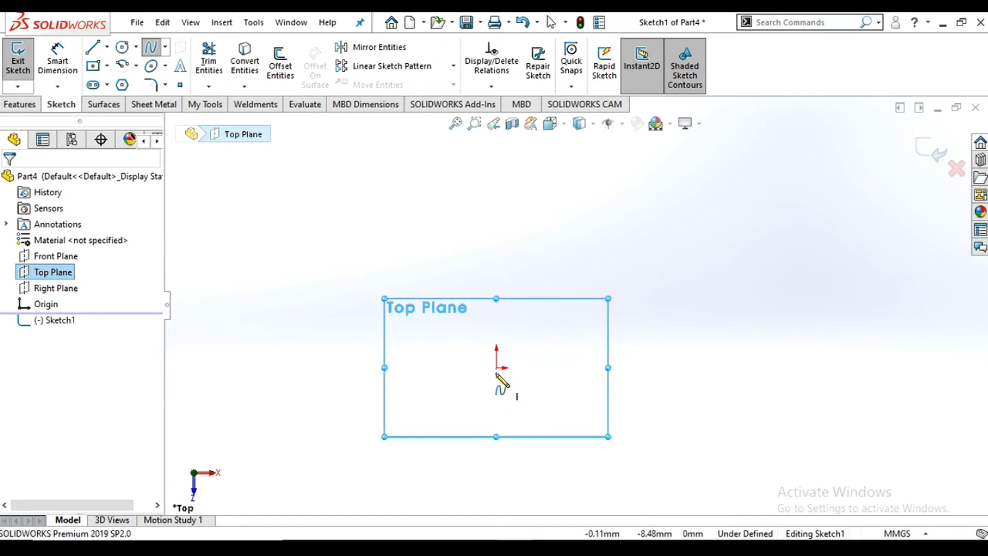
pyautogui.click(630, 176)
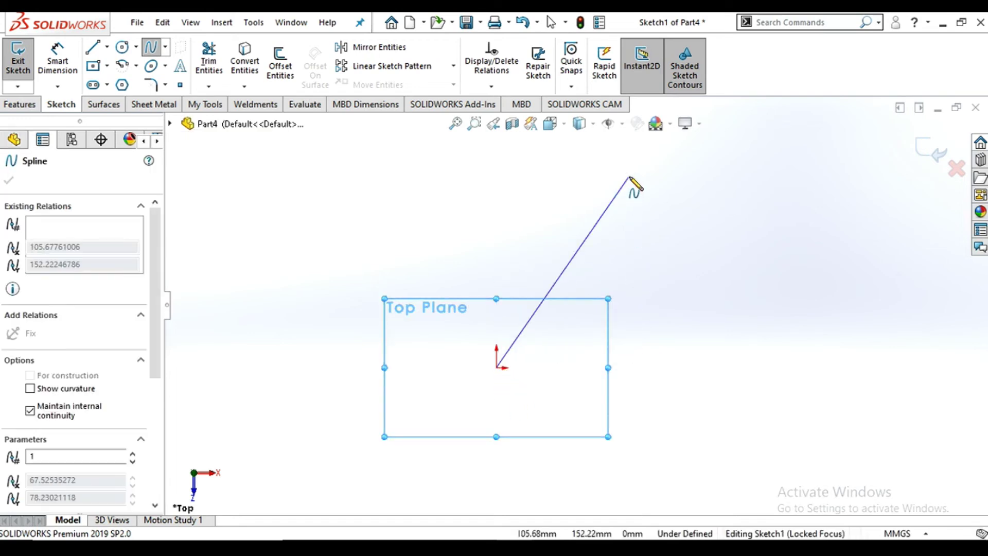
pyautogui.click(859, 388)
pyautogui.rightClick(893, 319)
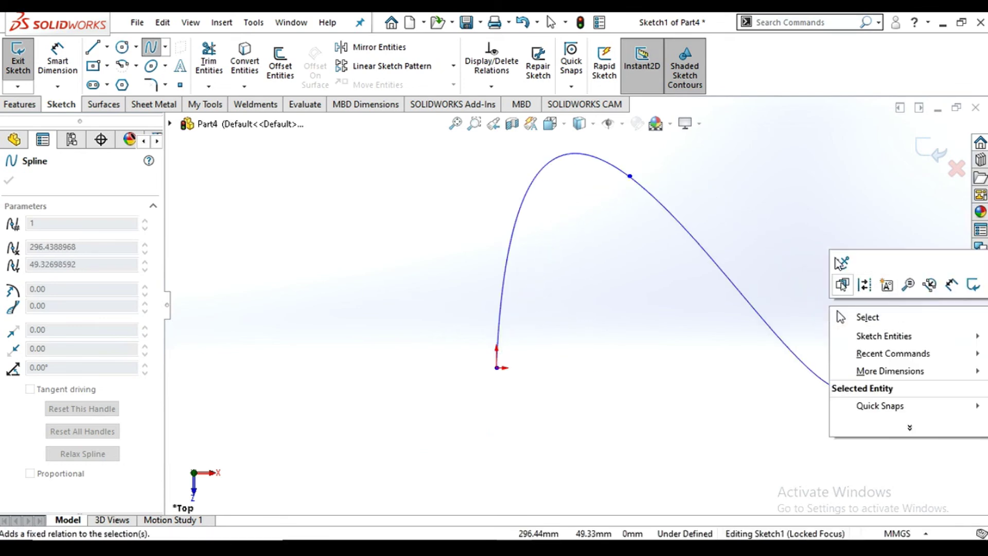
pyautogui.click(848, 317)
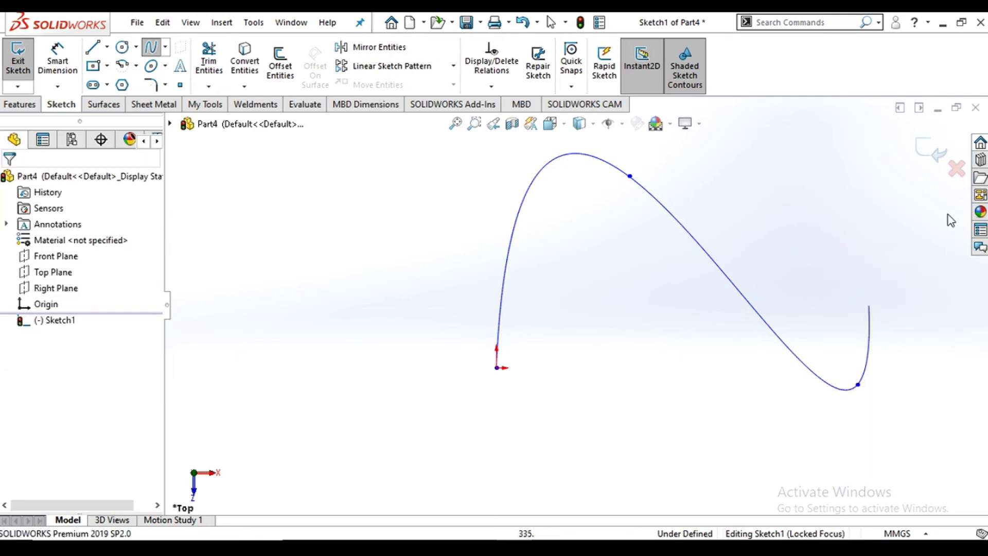
pyautogui.click(933, 156)
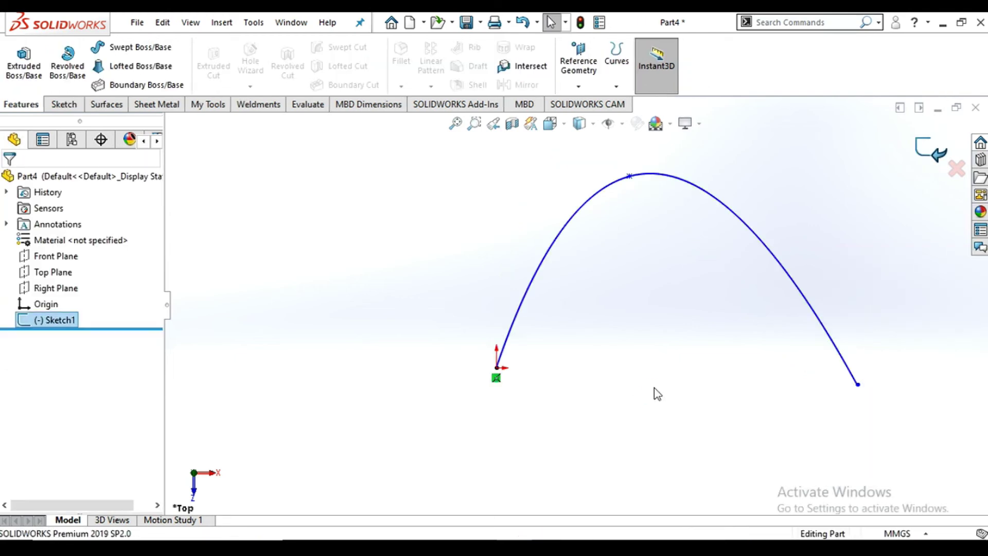
# Step: Start a sketch on the Front Plane and draw a circle about 81 mm in diameter centered on the origin
pyautogui.click(688, 337)
pyautogui.scroll(2, 692, 332)
pyautogui.scroll(-1, 704, 265)
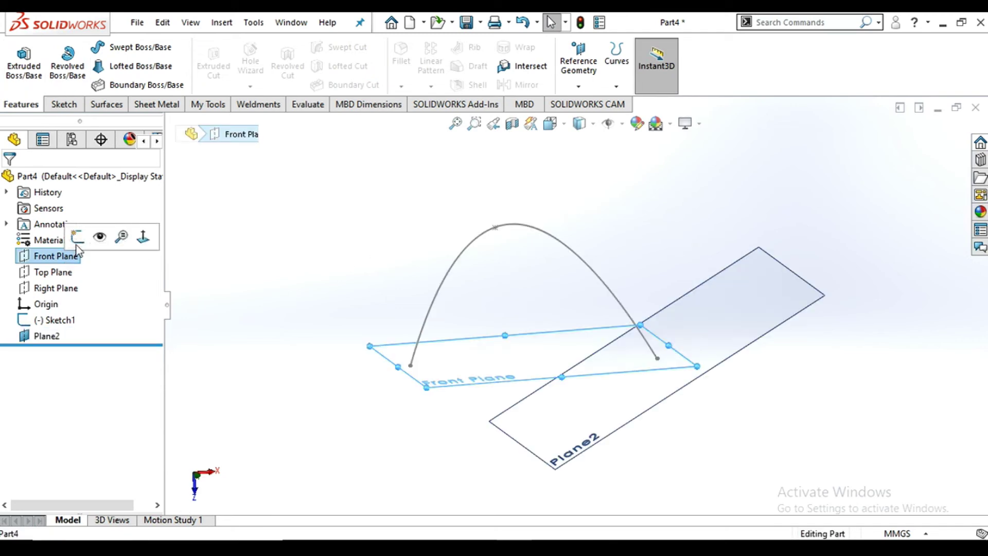
pyautogui.click(79, 232)
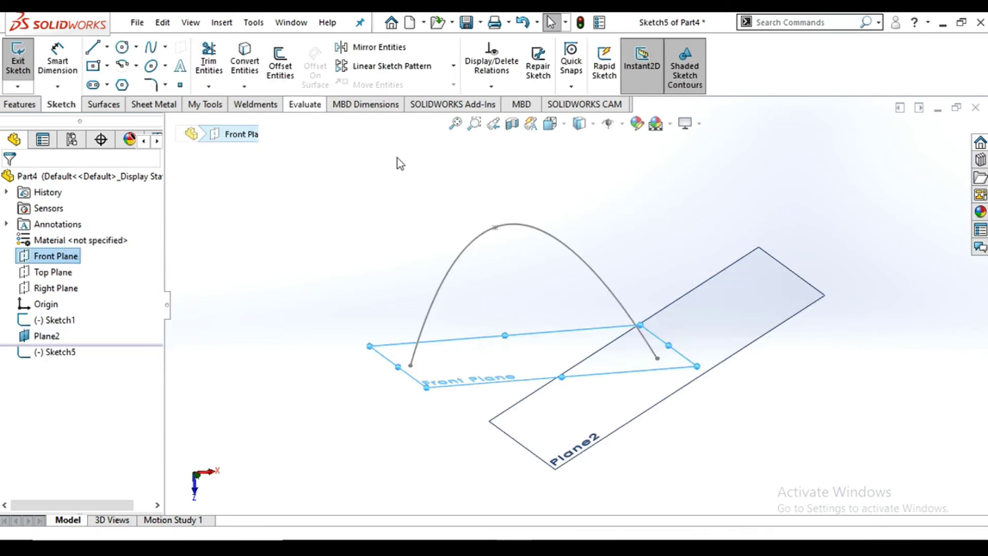
pyautogui.click(563, 125)
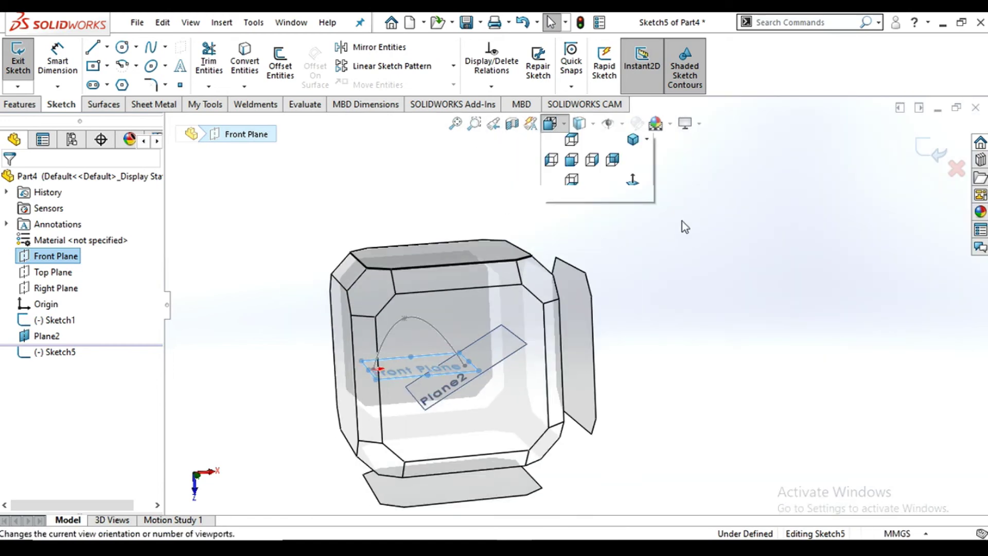
pyautogui.click(634, 211)
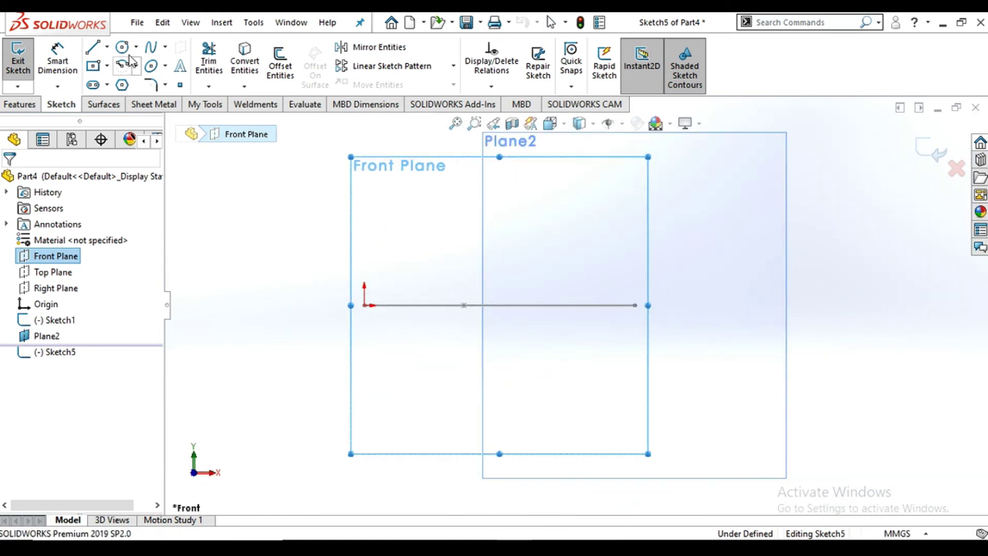
pyautogui.click(365, 305)
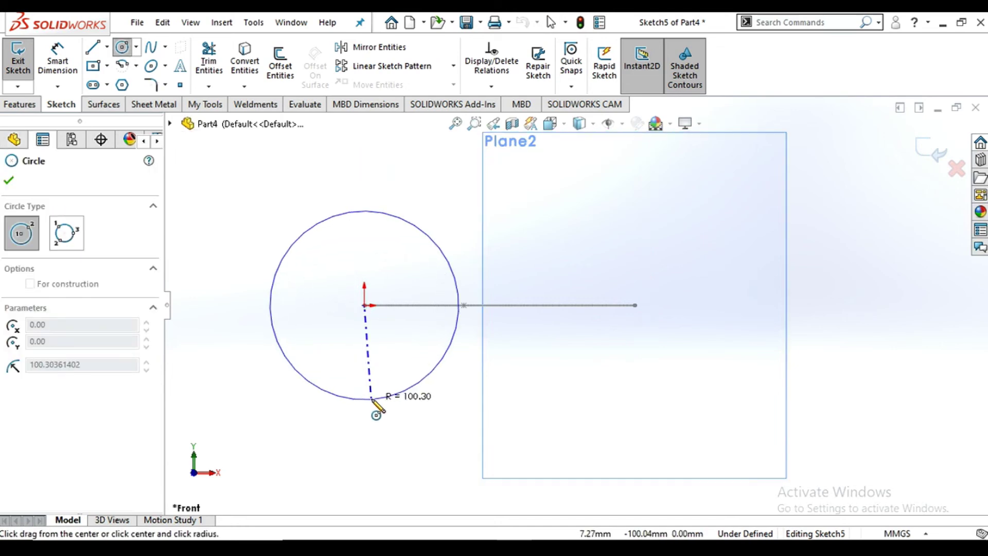
pyautogui.click(372, 343)
# Step: Dimension the circle's diameter to 50 mm and exit the sketch
pyautogui.click(59, 59)
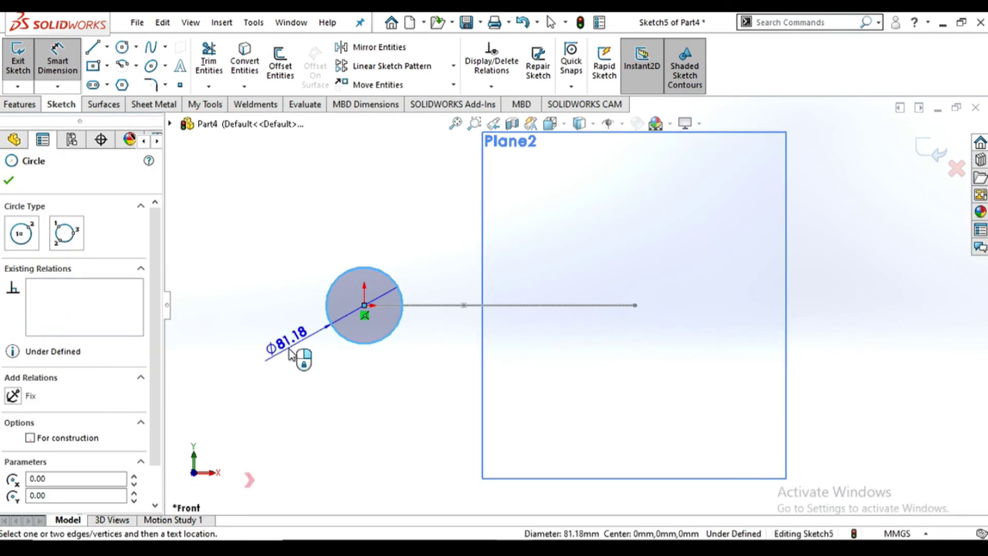
pyautogui.click(290, 348)
pyautogui.click(290, 349)
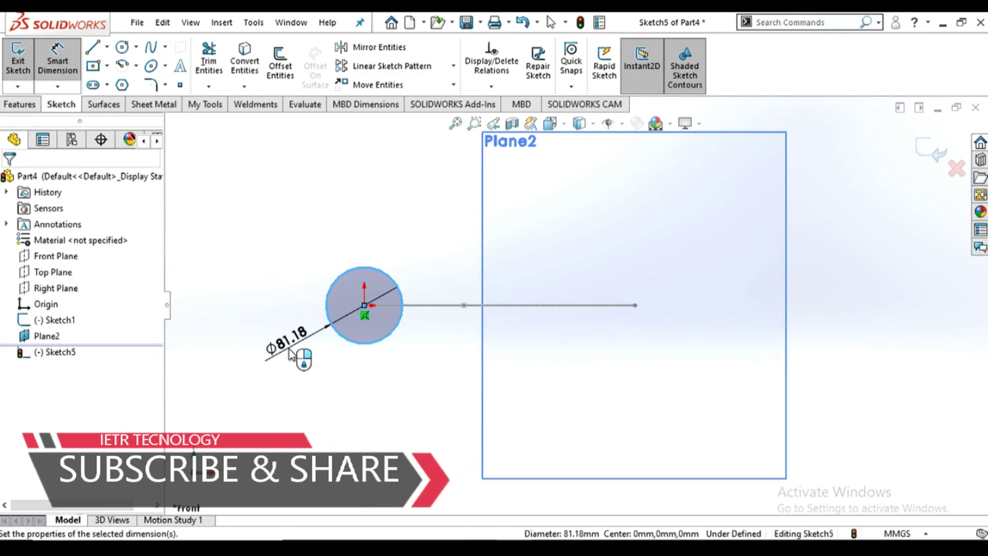
pyautogui.write('50')
pyautogui.press('Return')
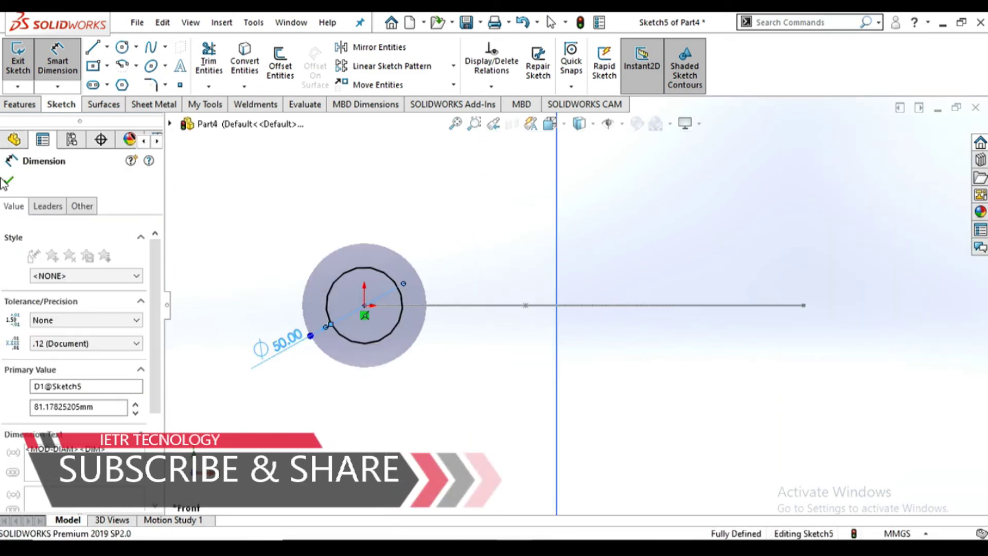
pyautogui.press('Escape')
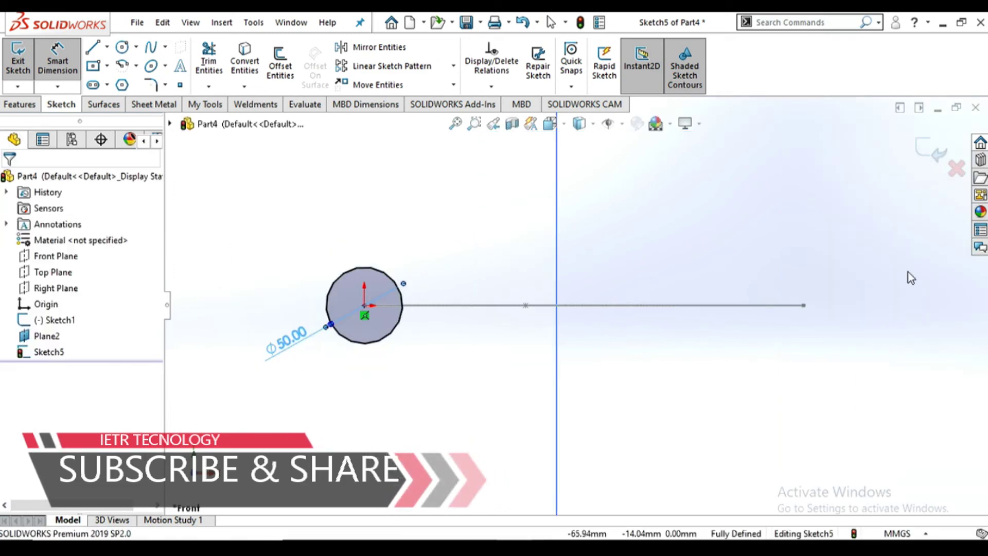
pyautogui.click(931, 155)
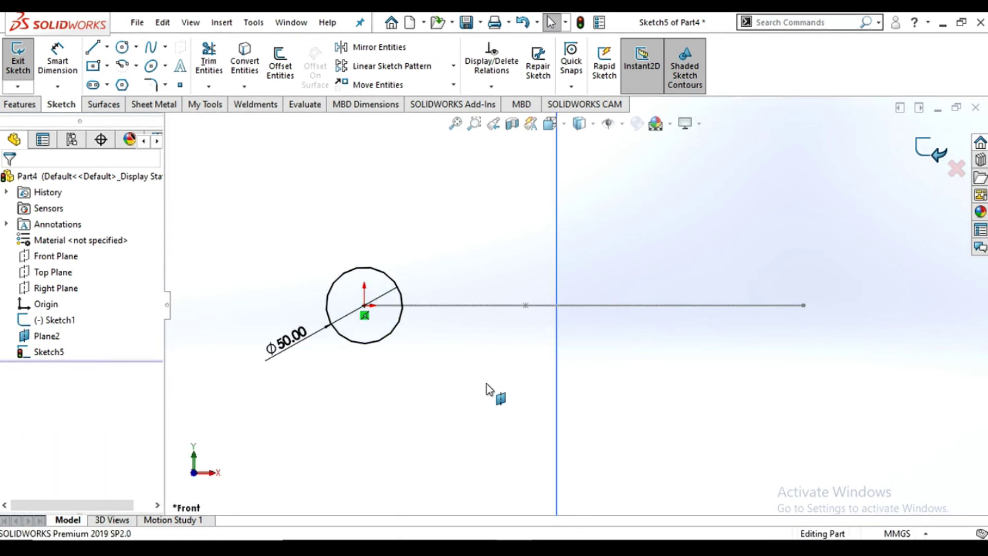
# Step: Sketch an upright ellipse on Plane2 centered on the spline's end, with radii of about 52 and 29 mm, and exit the sketch
pyautogui.moveTo(686, 311)
pyautogui.mouseDown(button='middle')
pyautogui.moveTo(619, 395)
pyautogui.moveTo(696, 297)
pyautogui.mouseUp(button='middle')
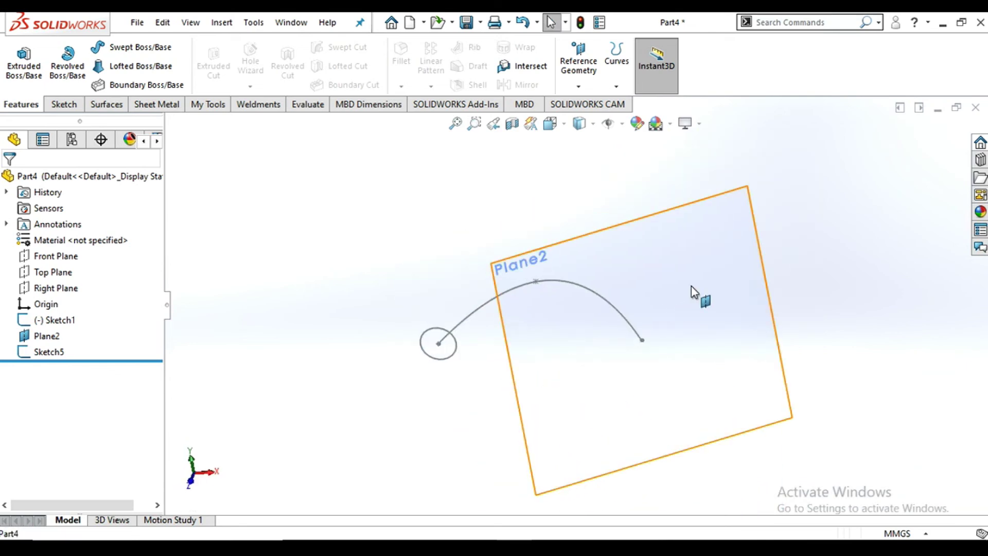
pyautogui.click(693, 289)
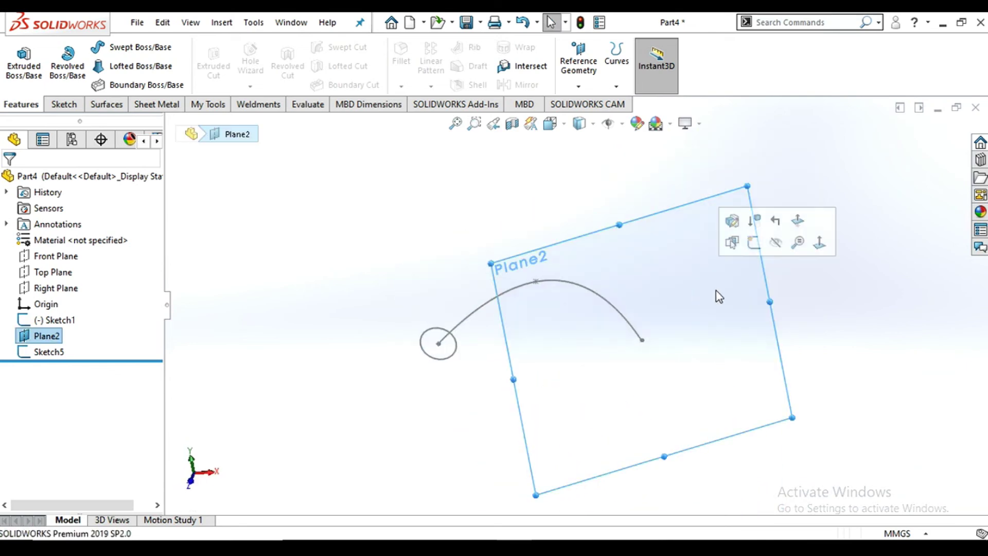
pyautogui.click(755, 242)
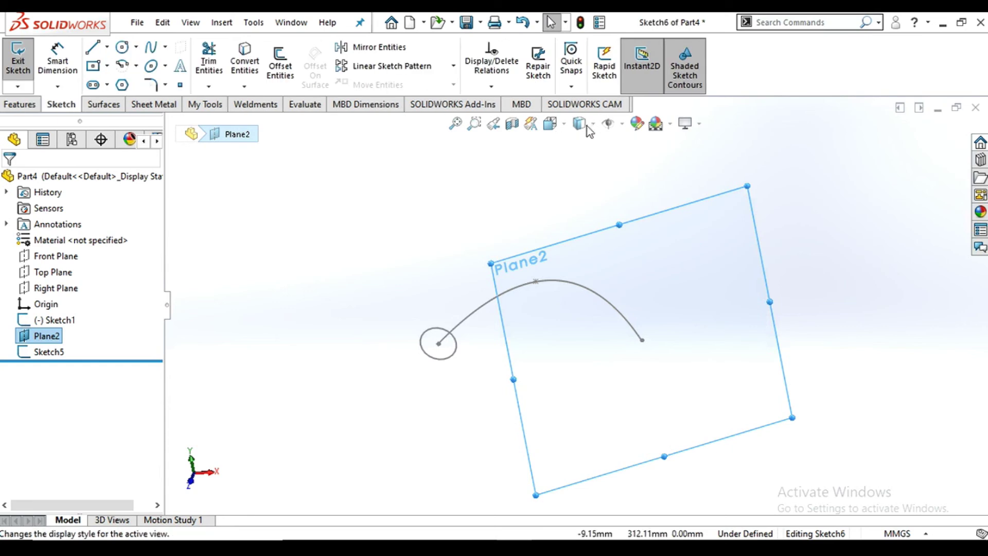
pyautogui.click(565, 123)
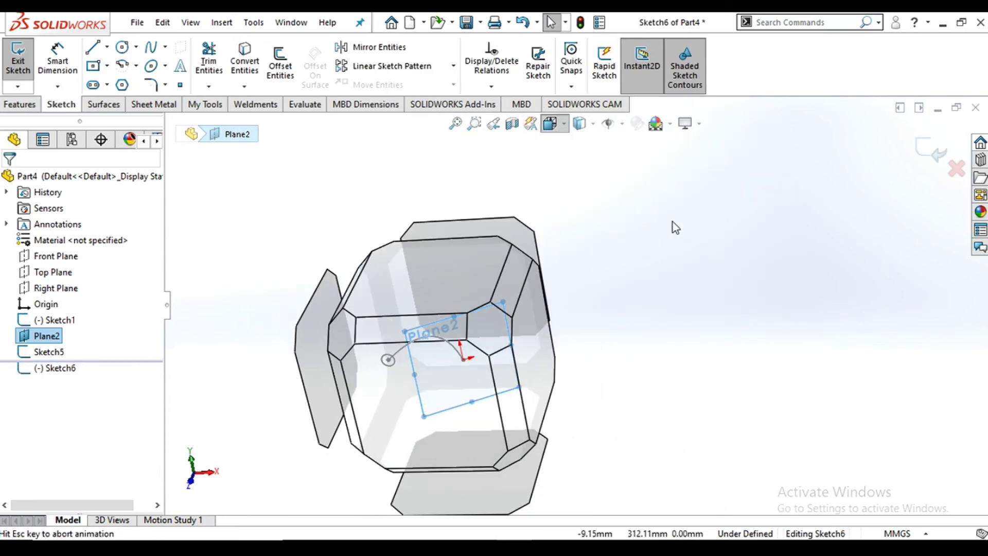
pyautogui.click(634, 206)
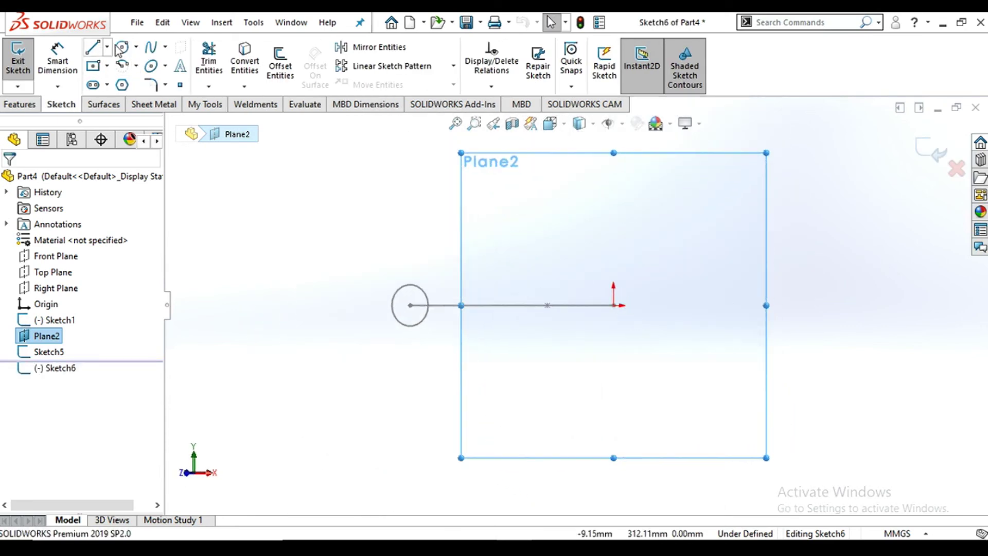
pyautogui.click(152, 68)
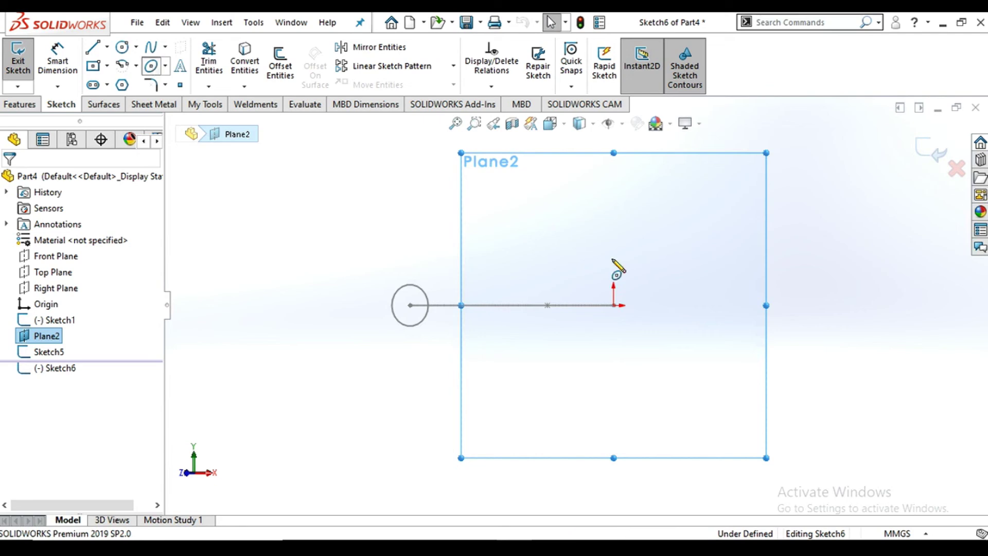
pyautogui.click(614, 305)
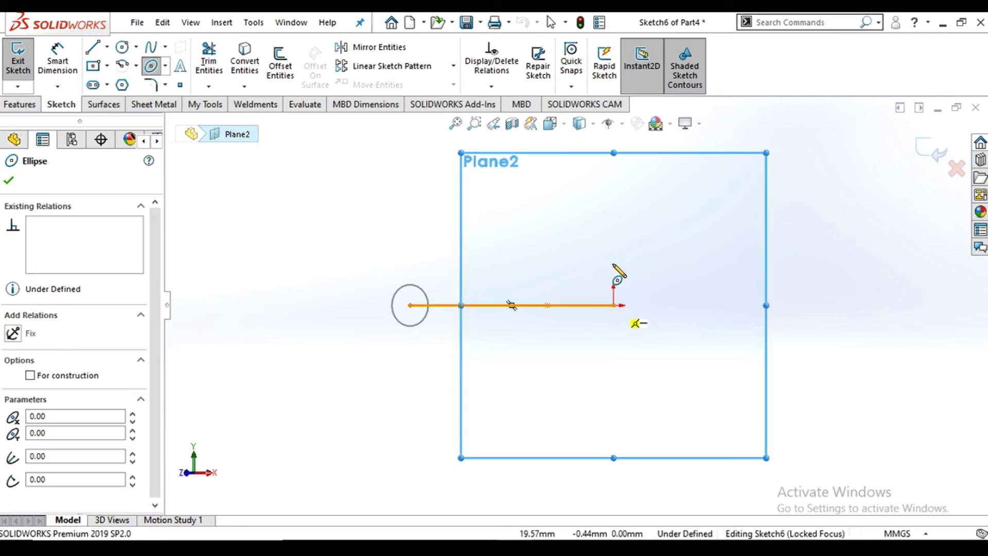
pyautogui.click(613, 261)
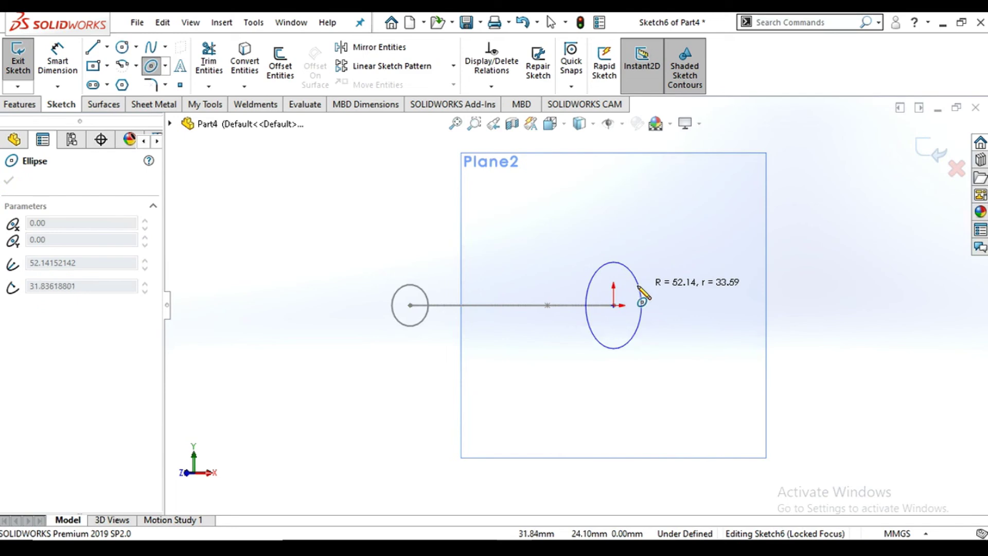
pyautogui.click(638, 303)
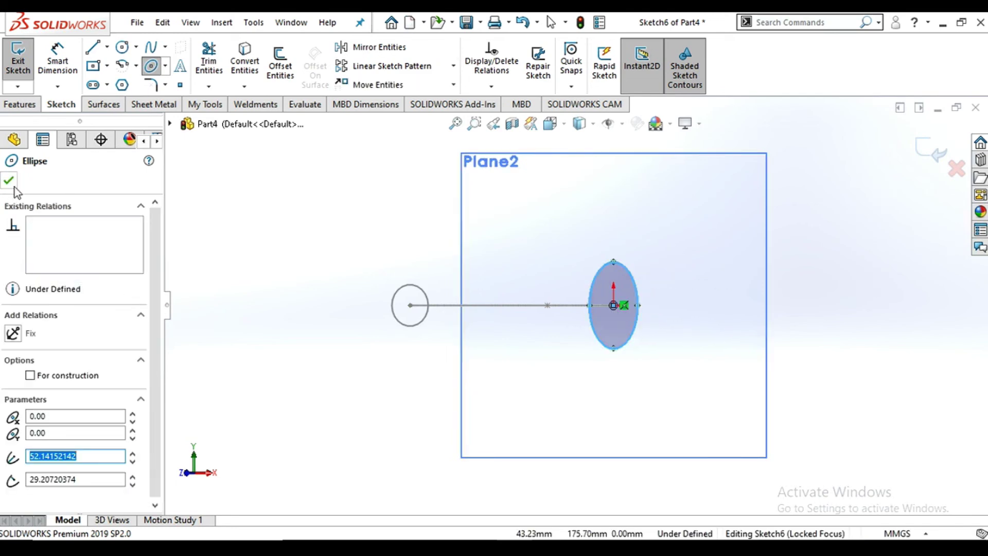
pyautogui.click(9, 183)
pyautogui.click(929, 151)
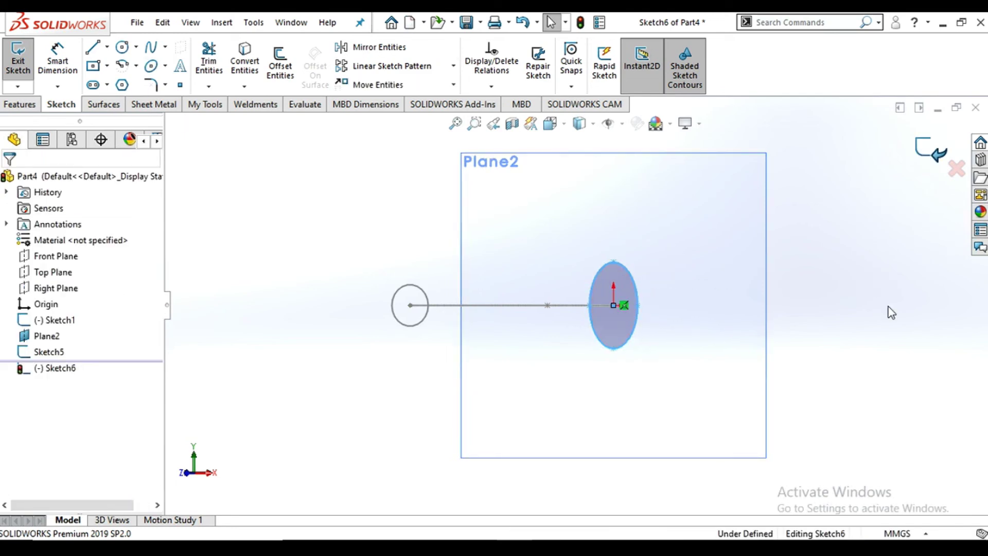
# Step: Loft a solid between the Plane2 ellipse and the 50 mm circle, using the arched spline as the centerline
pyautogui.moveTo(662, 348)
pyautogui.mouseDown(button='middle')
pyautogui.moveTo(558, 353)
pyautogui.moveTo(540, 269)
pyautogui.moveTo(463, 172)
pyautogui.mouseUp(button='middle')
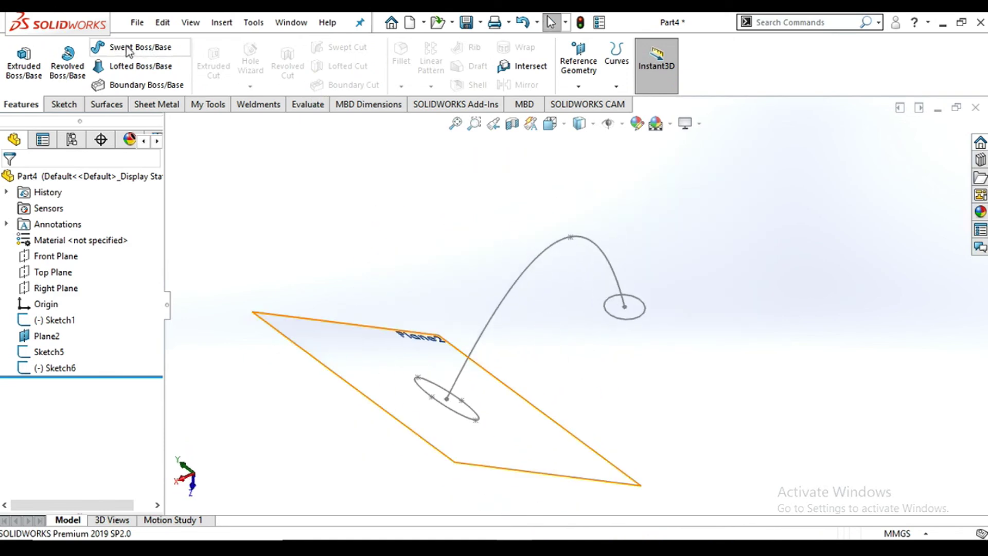
pyautogui.click(135, 67)
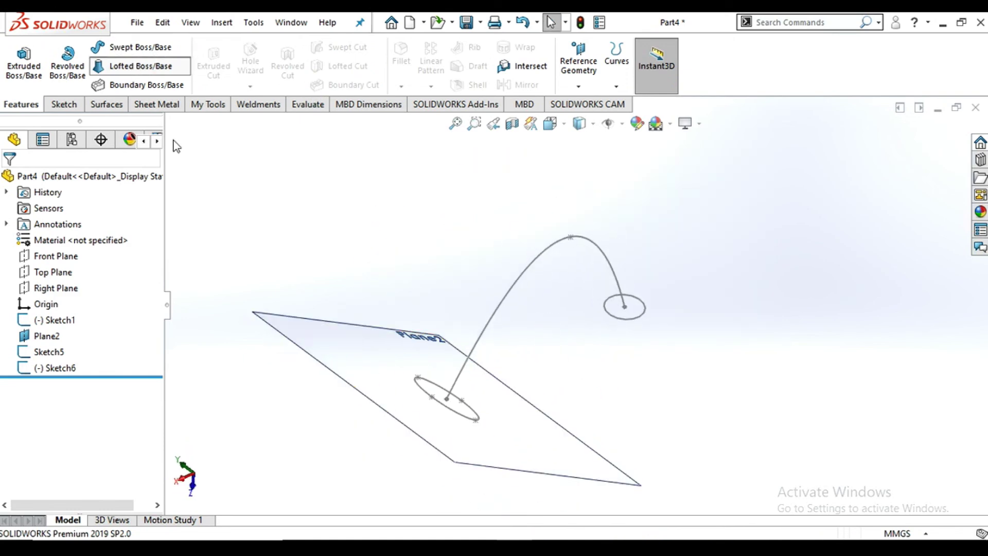
pyautogui.click(461, 414)
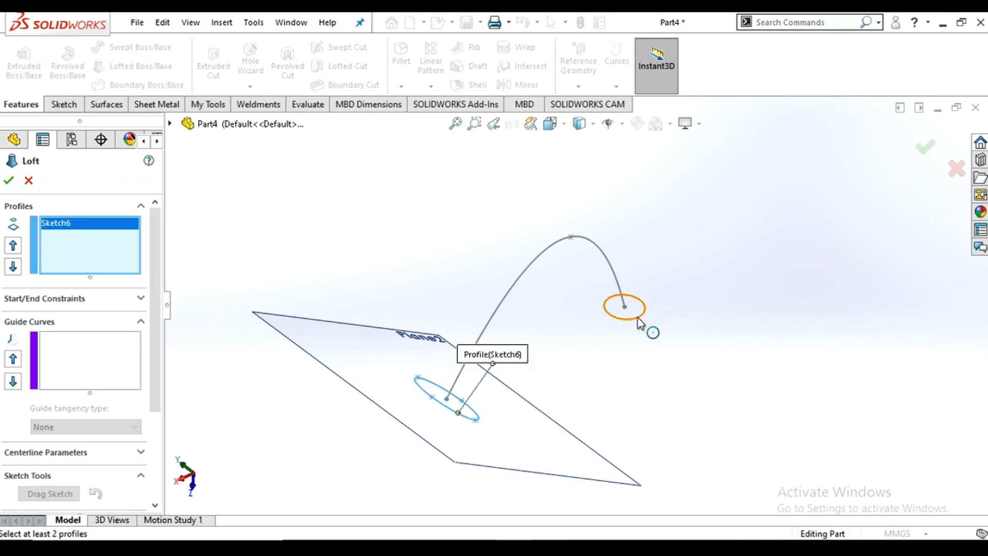
pyautogui.click(640, 319)
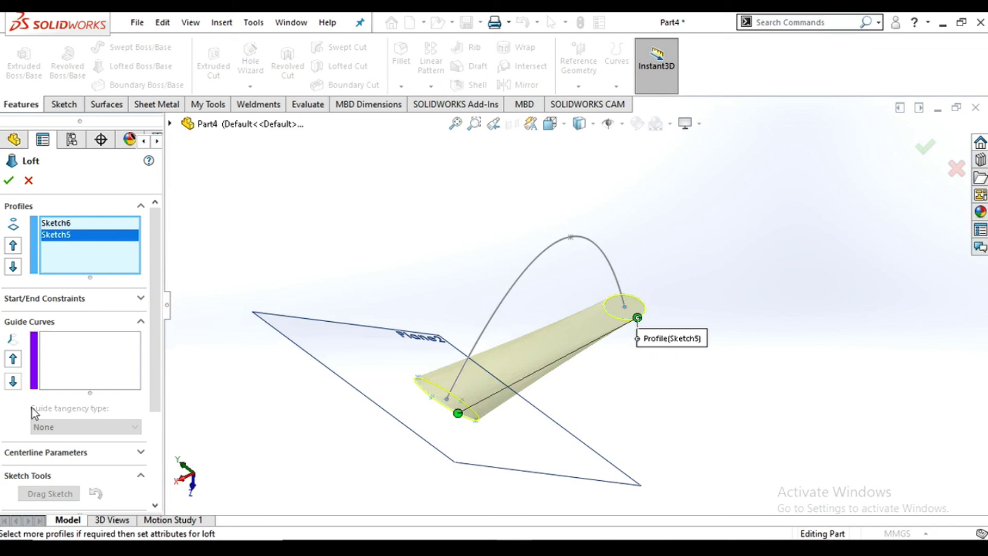
pyautogui.scroll(-3, 69, 385)
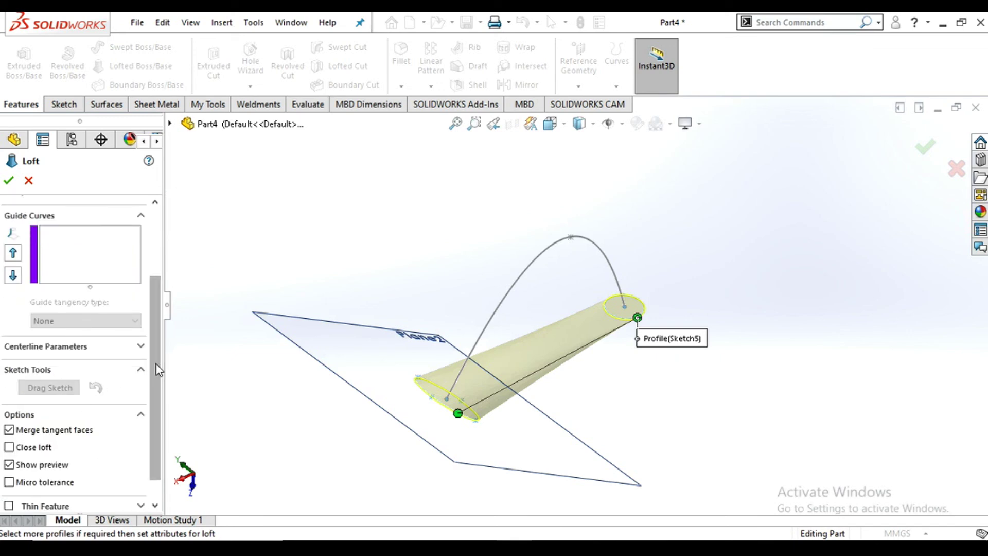
pyautogui.scroll(-1, 116, 348)
pyautogui.click(90, 319)
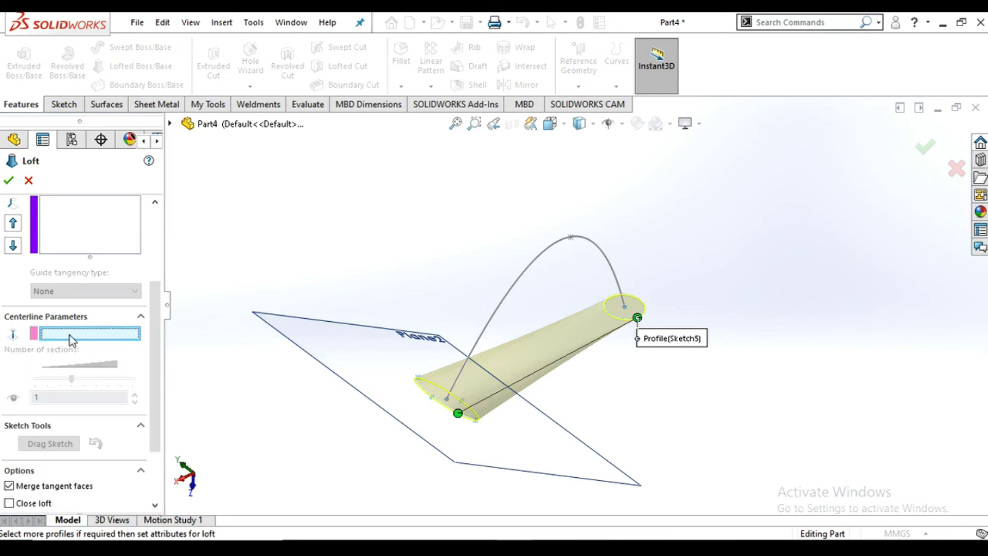
pyautogui.click(540, 258)
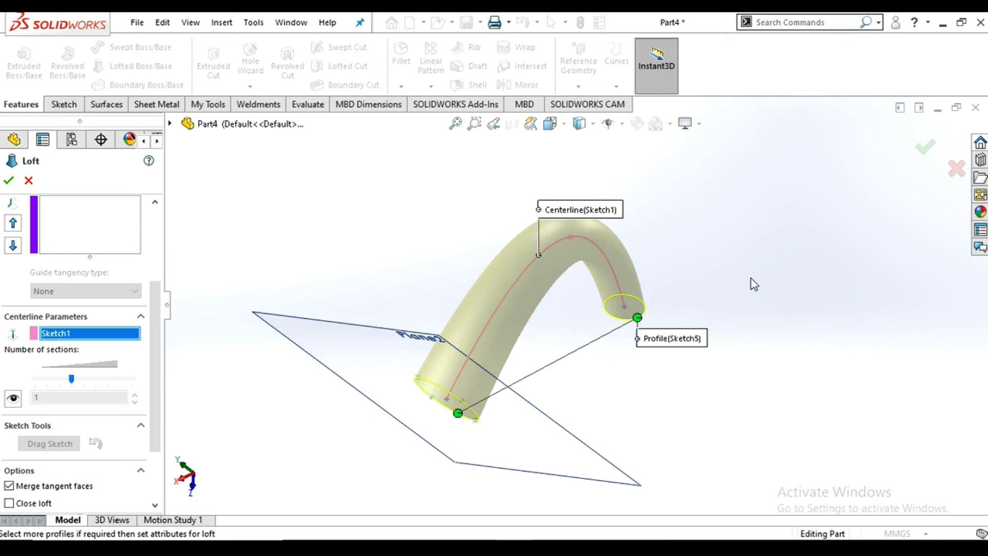
pyautogui.moveTo(716, 198); pyautogui.dragTo(729, 268, button='middle')
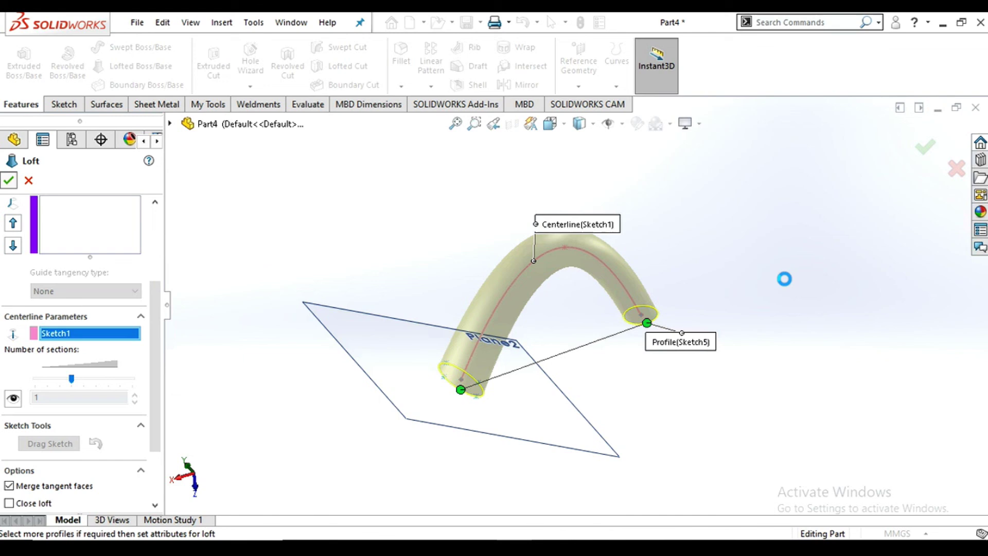
# Step: Hide Plane2
pyautogui.click(558, 385)
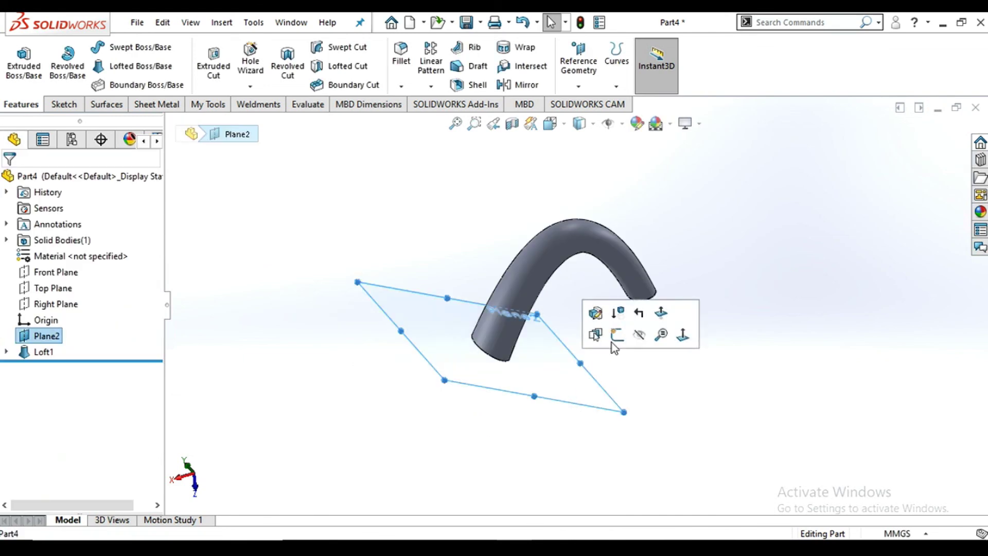
pyautogui.click(640, 336)
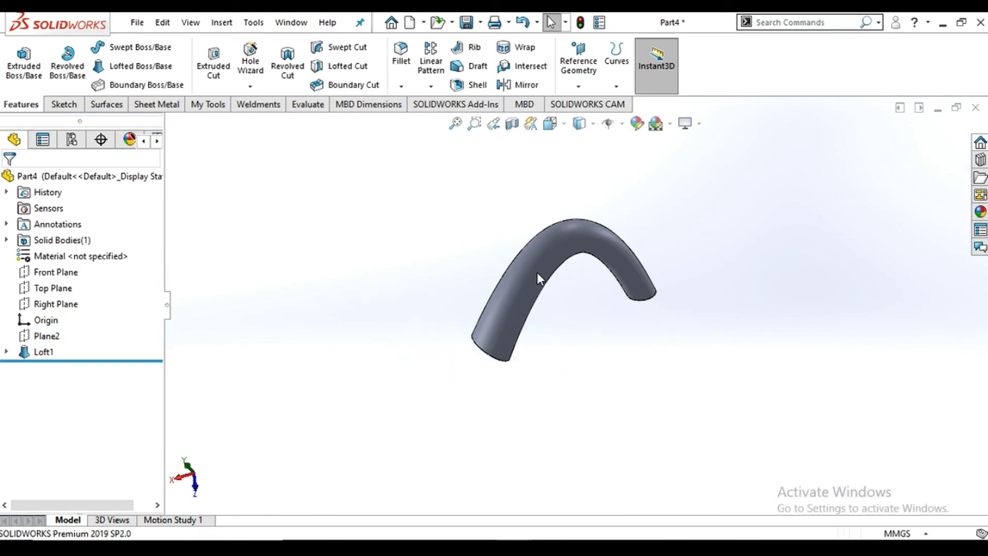
pyautogui.scroll(-3, 582, 276)
pyautogui.moveTo(598, 317); pyautogui.dragTo(544, 199, button='middle')
pyautogui.scroll(1, 469, 383)
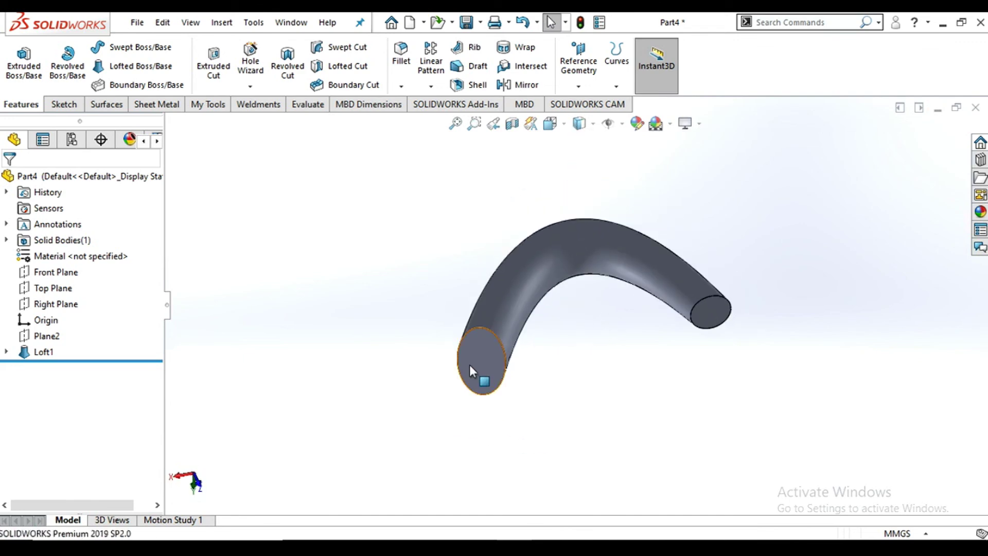
# Step: Sketch an upright ellipse centered on the loft's elliptical end face, with radii of about 29 and 15 mm, and exit the sketch
pyautogui.click(479, 358)
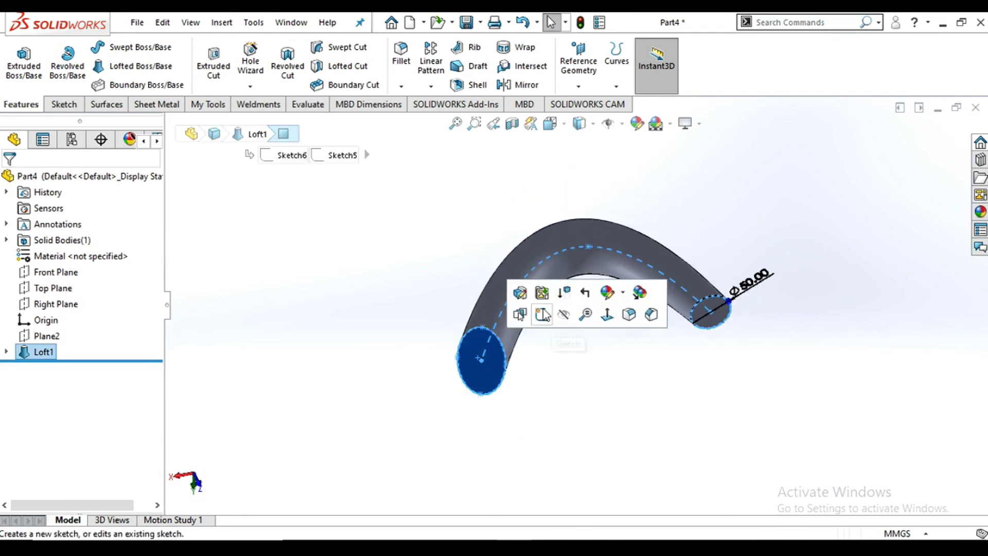
pyautogui.click(553, 315)
pyautogui.click(564, 124)
pyautogui.click(635, 211)
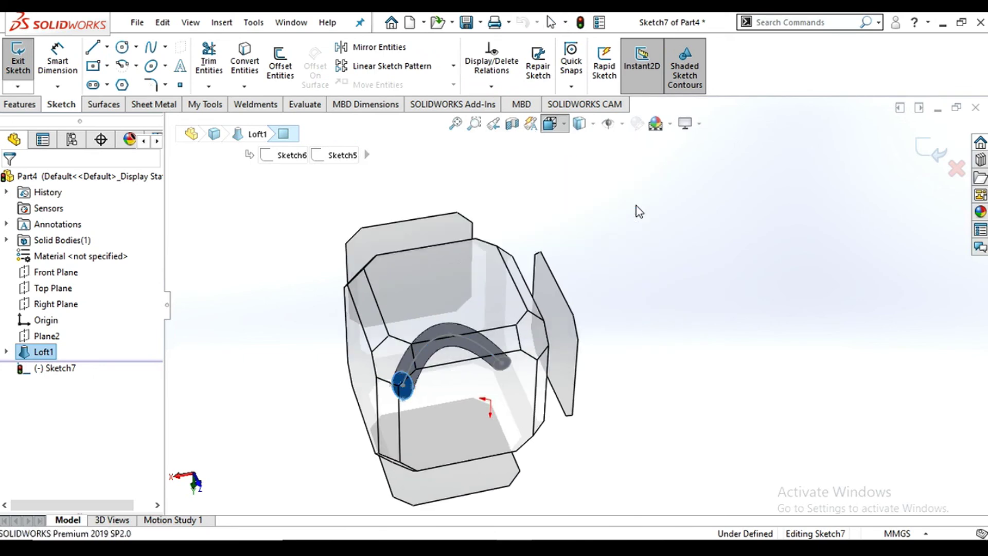
pyautogui.scroll(-3, 697, 329)
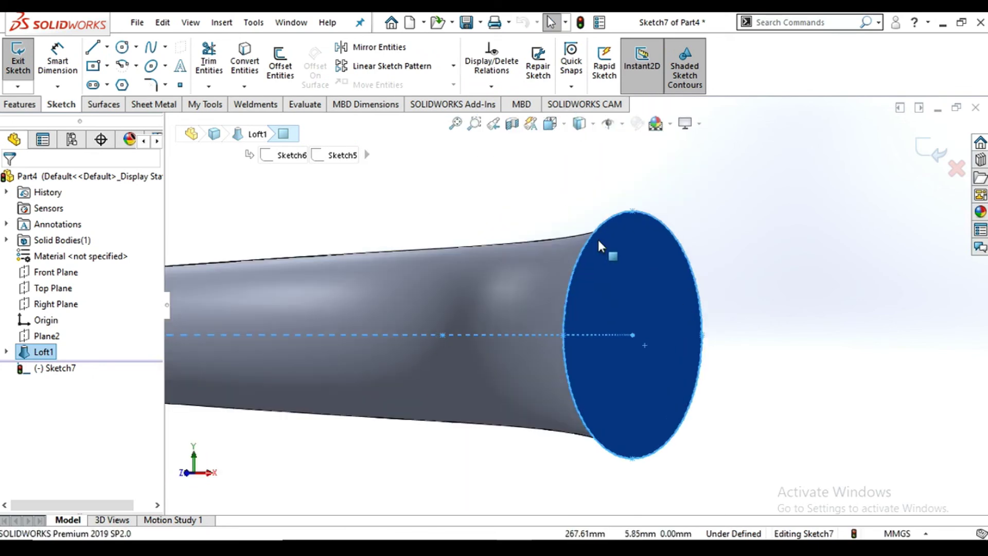
pyautogui.click(153, 65)
pyautogui.click(633, 335)
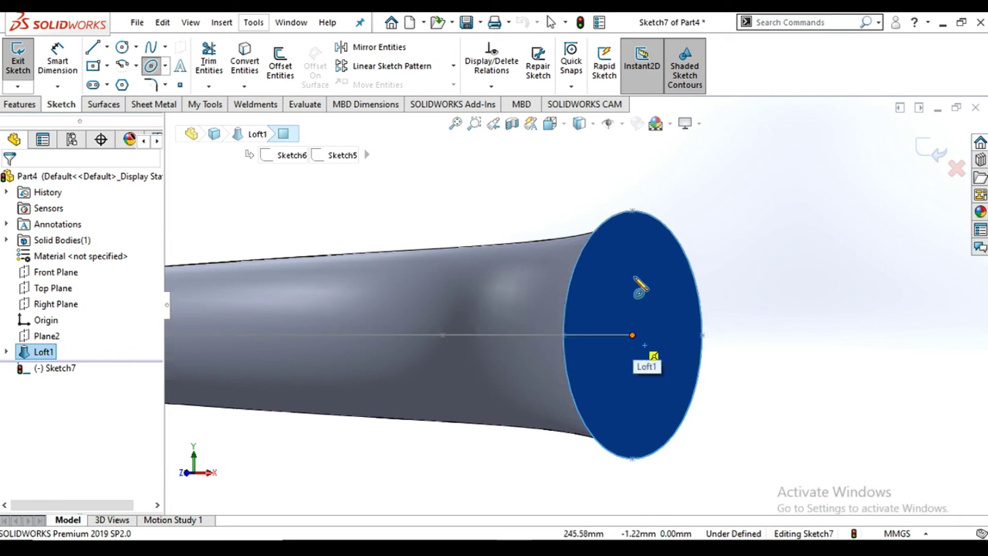
pyautogui.click(633, 266)
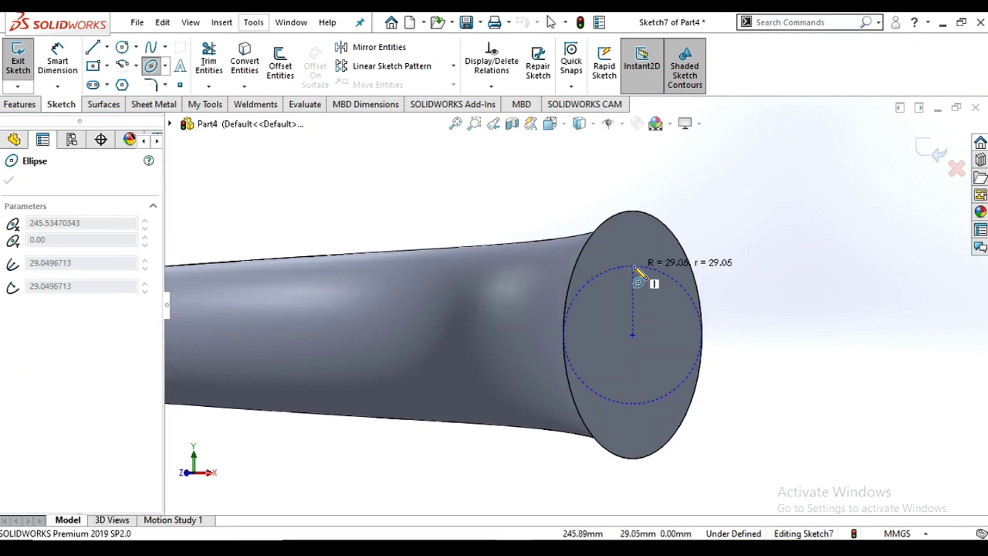
pyautogui.click(664, 275)
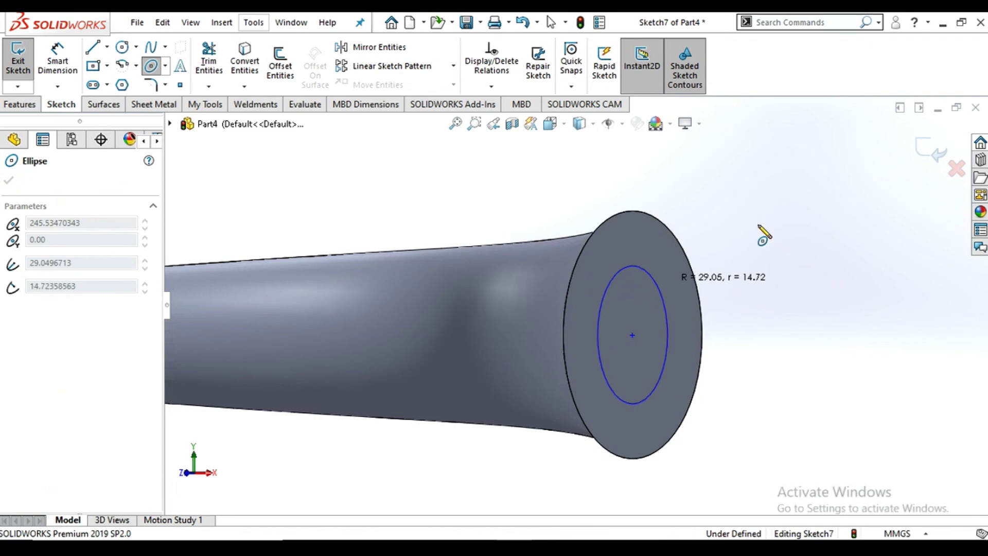
pyautogui.rightClick(778, 175)
pyautogui.click(944, 147)
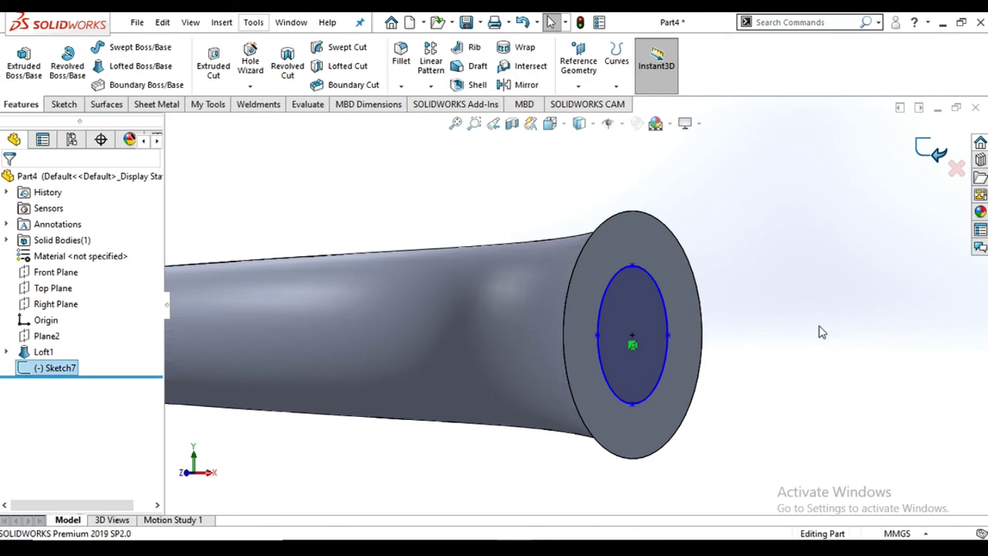
# Step: Start a sketch on the loft's circular end face, oriented normal to the sketch plane
pyautogui.press('f')
pyautogui.scroll(-5, 463, 315)
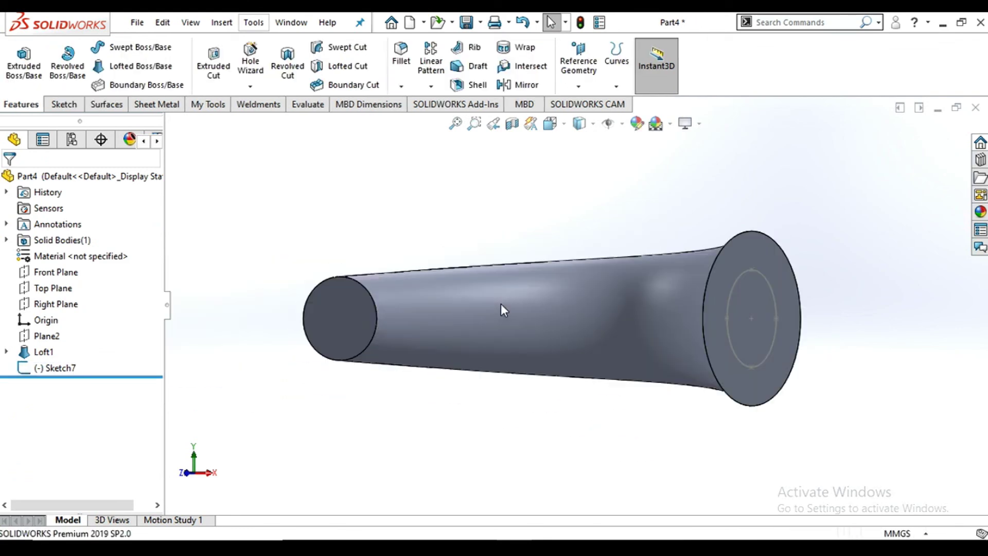
pyautogui.click(308, 316)
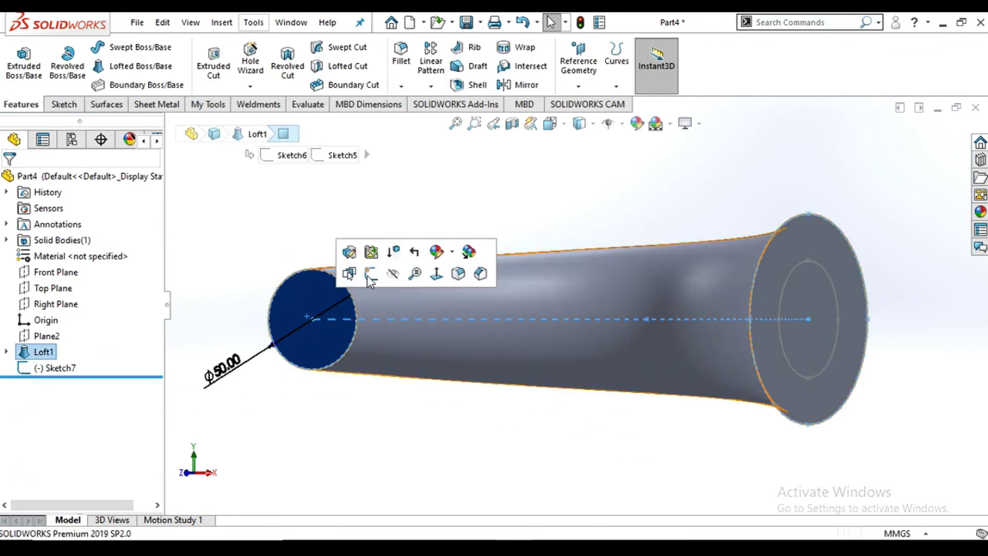
pyautogui.click(369, 275)
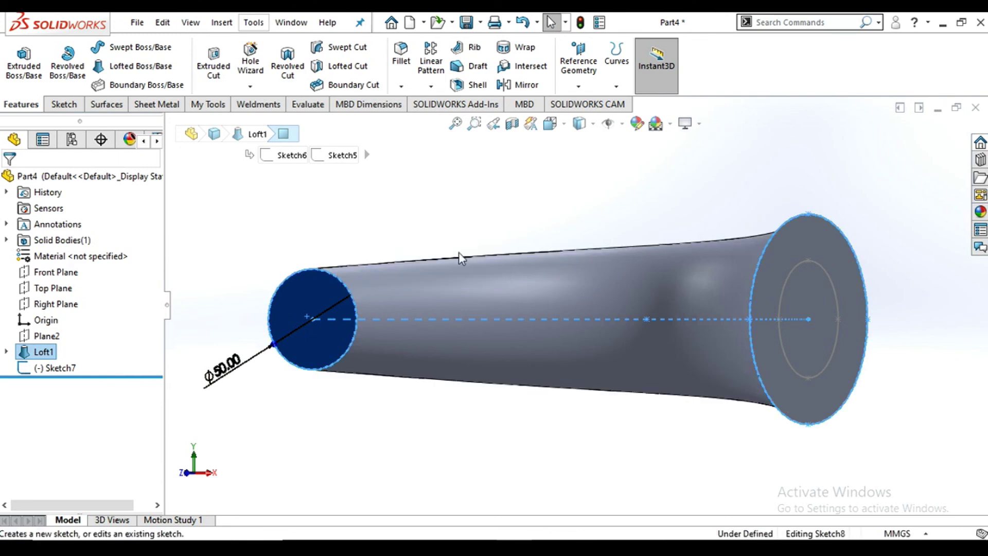
pyautogui.click(551, 124)
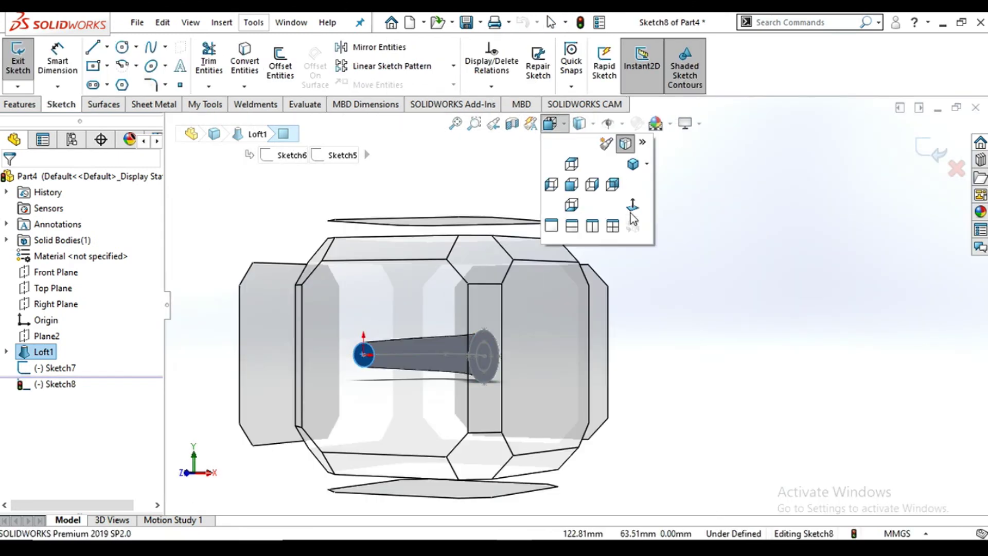
pyautogui.click(630, 208)
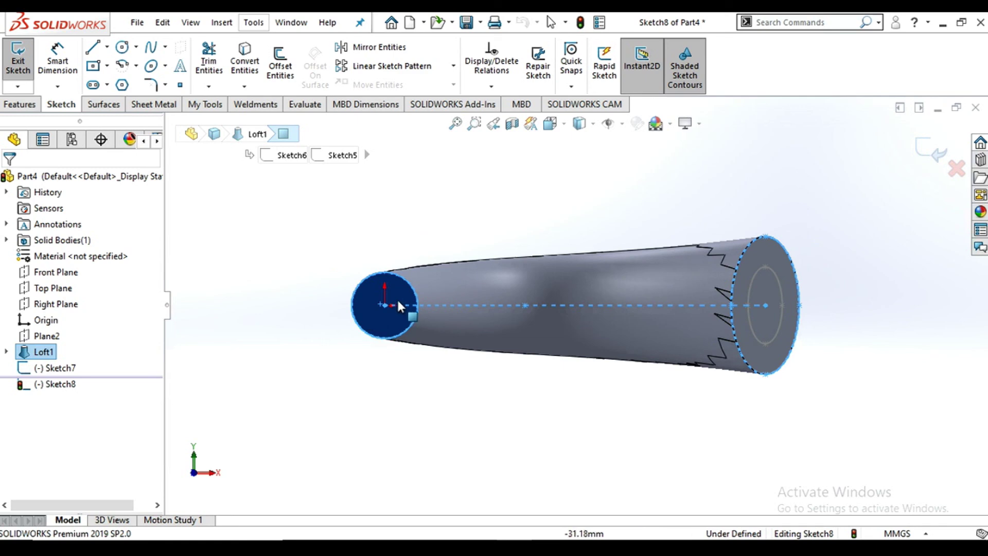
pyautogui.scroll(-5, 397, 298)
pyautogui.scroll(2, 603, 260)
pyautogui.scroll(-2, 679, 186)
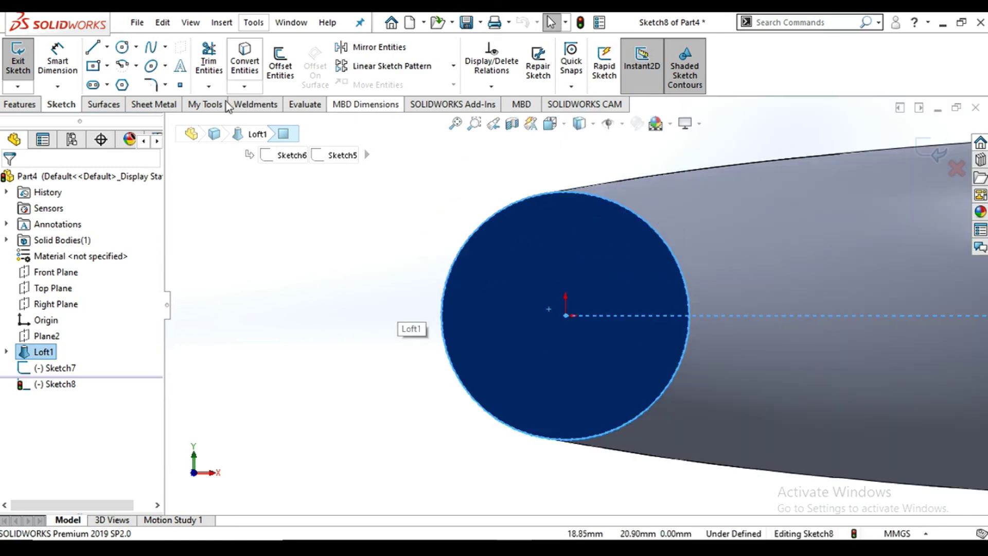
# Step: Draw a circle of about 17.5 mm radius centered on the origin in the circular end face, and exit the sketch
pyautogui.click(121, 49)
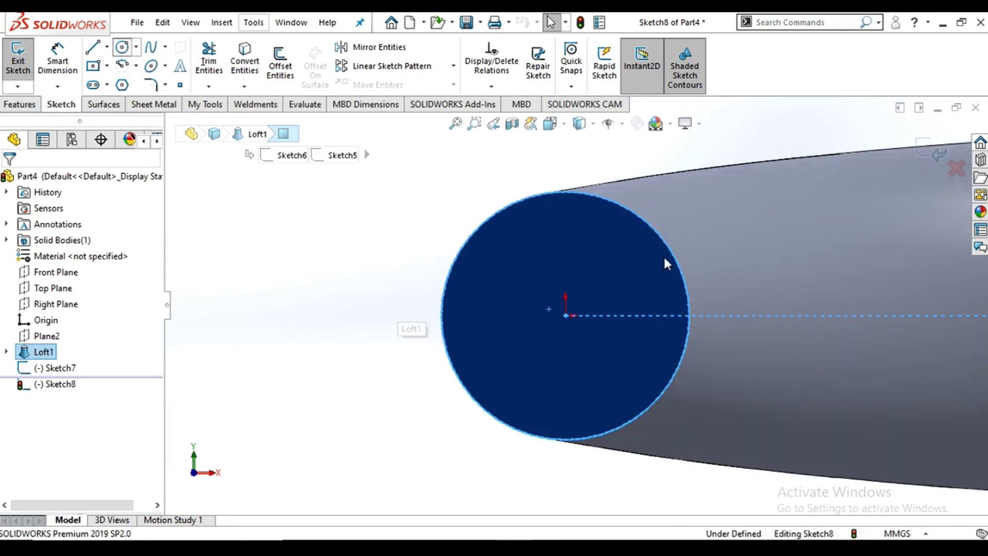
pyautogui.click(566, 315)
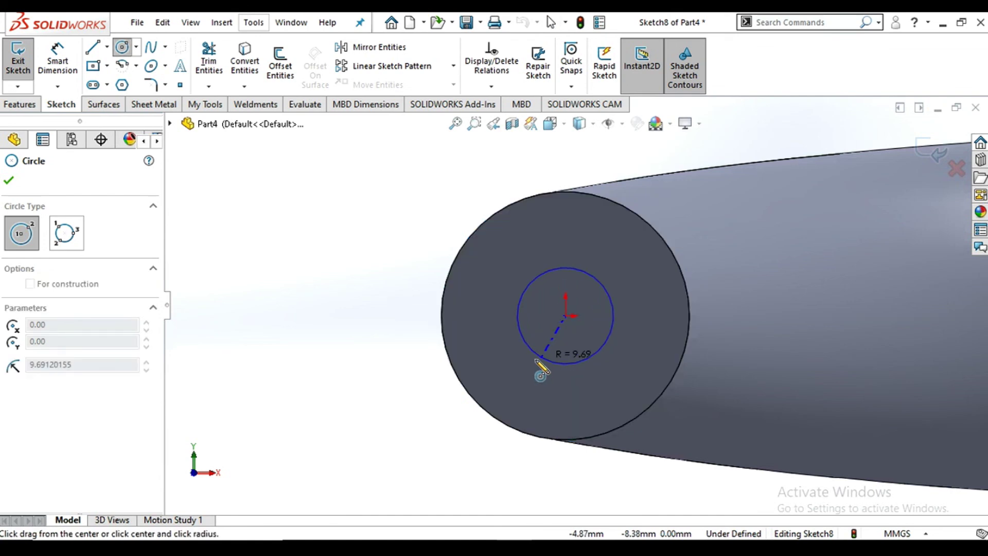
pyautogui.click(509, 375)
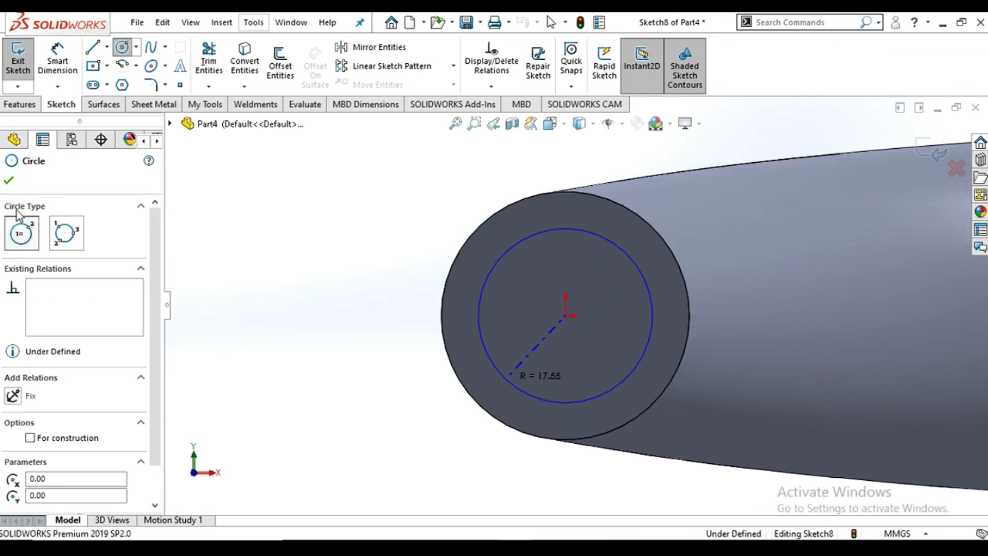
pyautogui.press('Escape')
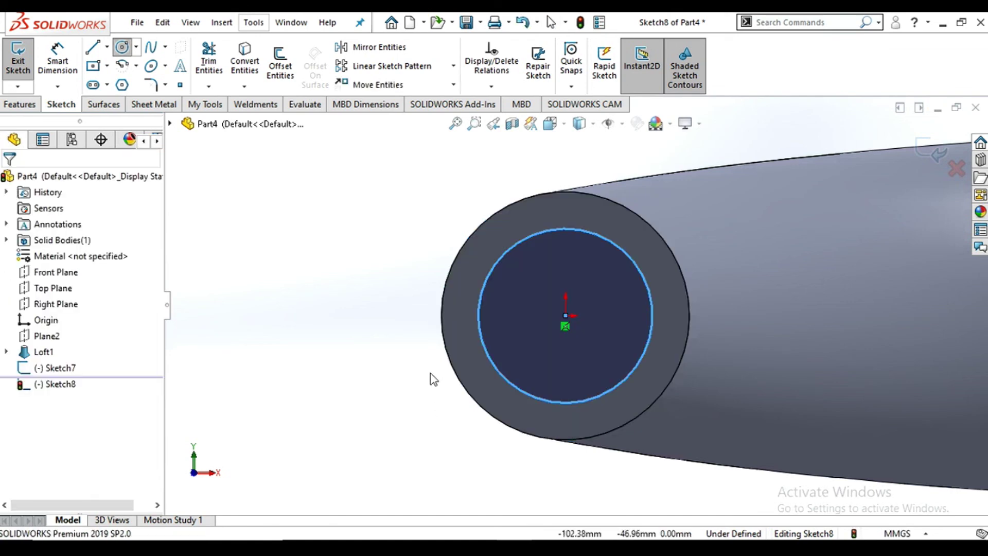
pyautogui.scroll(6, 566, 314)
pyautogui.scroll(-3, 677, 308)
pyautogui.scroll(4, 689, 314)
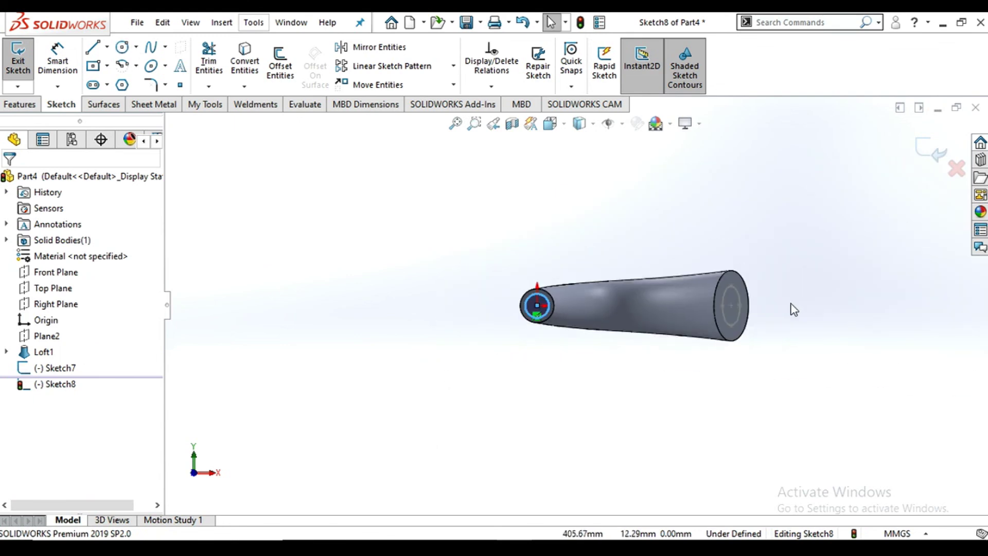
pyautogui.scroll(-2, 916, 170)
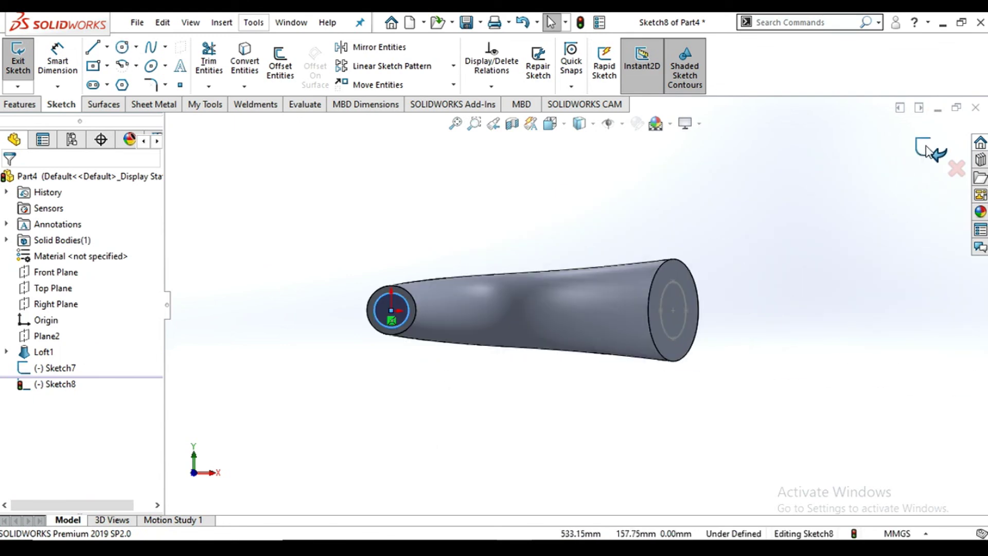
pyautogui.click(926, 151)
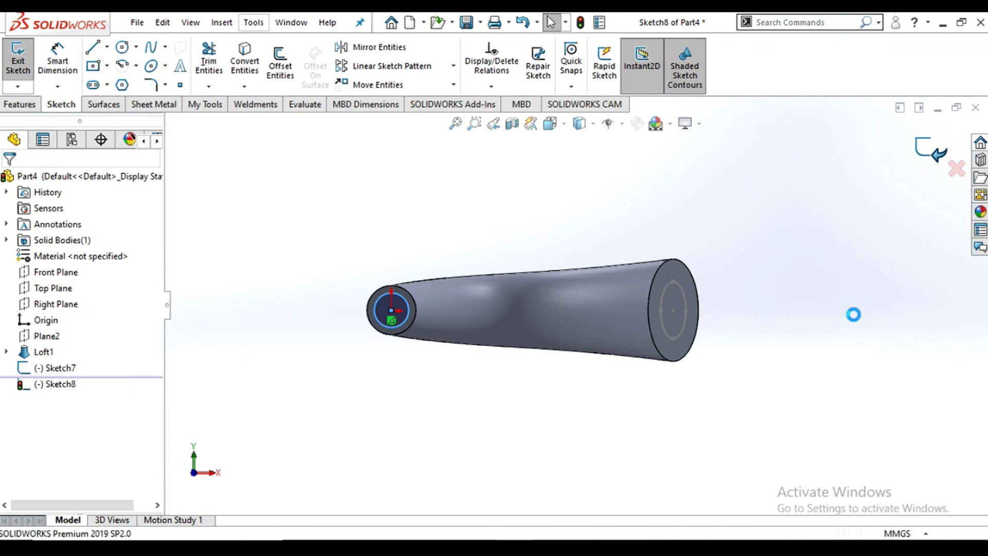
# Step: Show the loft's centerline spline, Sketch1, nested under Loft1
pyautogui.scroll(-3, 515, 324)
pyautogui.moveTo(565, 376); pyautogui.dragTo(584, 401, button='middle')
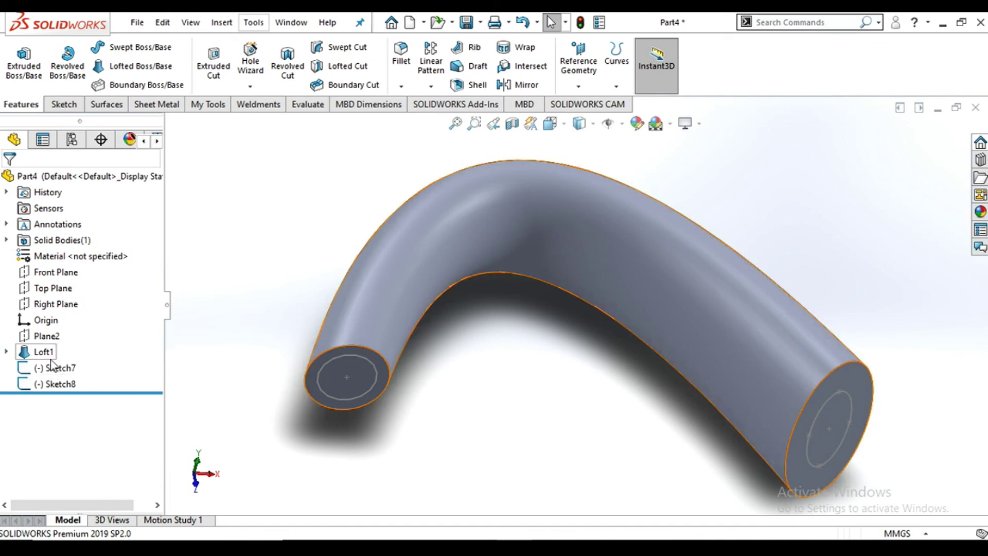
pyautogui.click(7, 352)
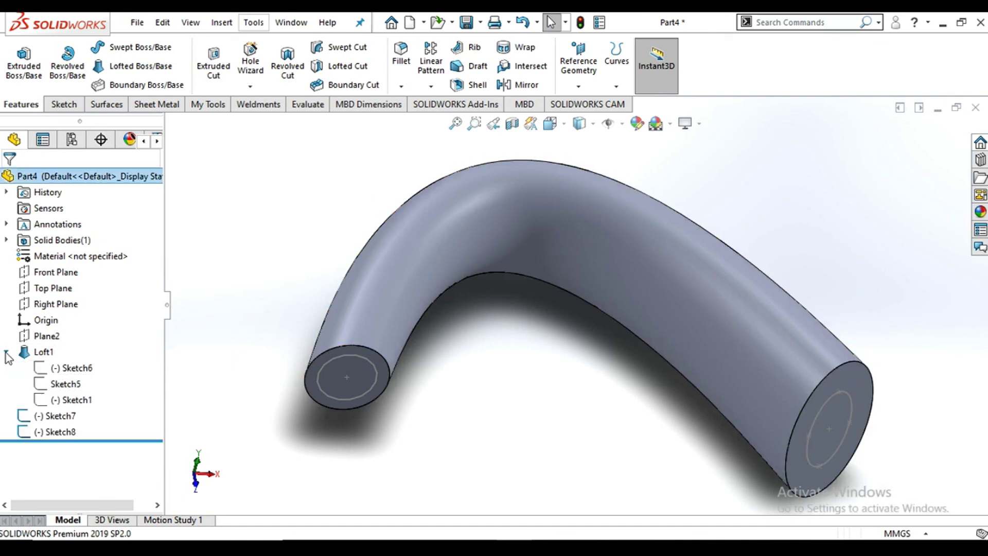
pyautogui.click(84, 403)
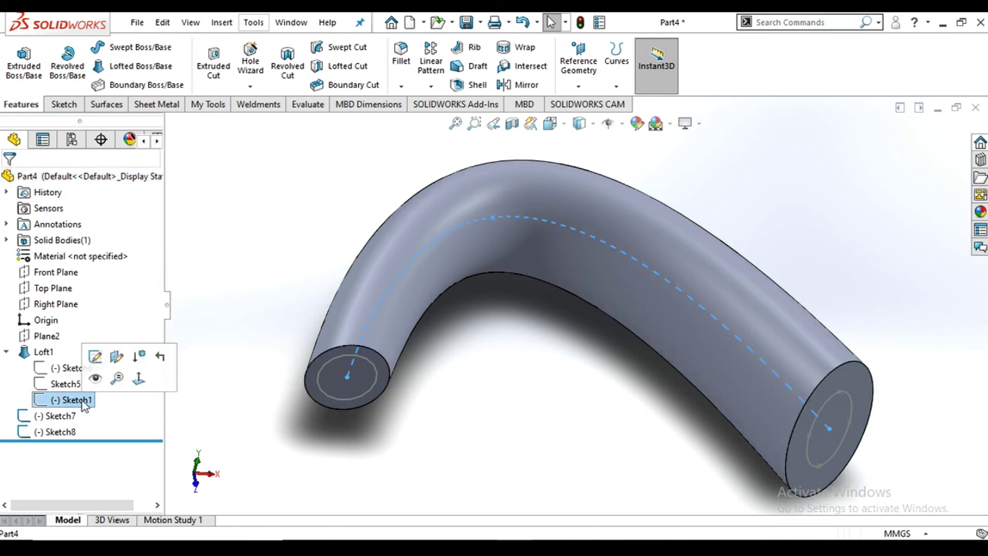
pyautogui.click(96, 380)
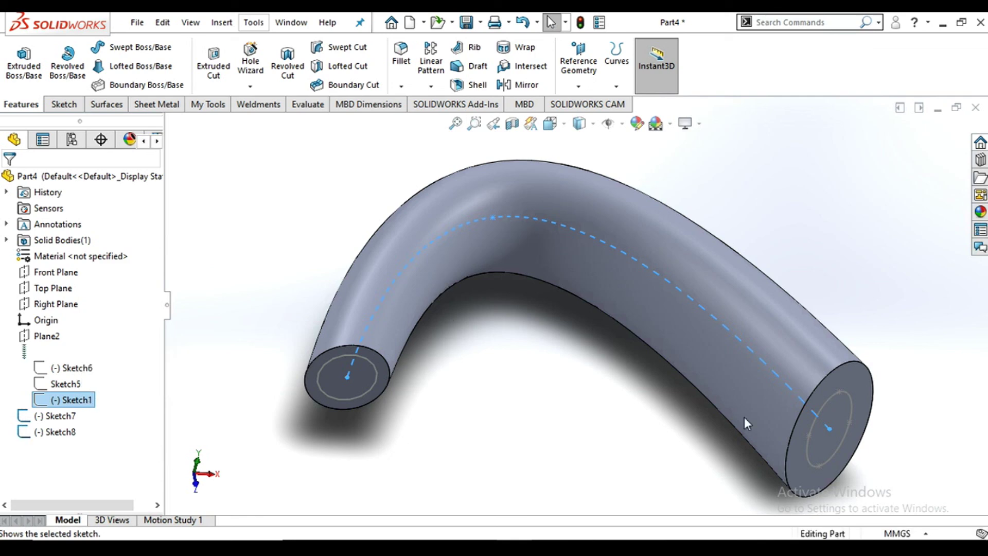
# Step: Create a lofted cut between the inner circle Sketch8 and inner ellipse Sketch7, with the Sketch1 spline as its centerline
pyautogui.click(578, 442)
pyautogui.press('f')
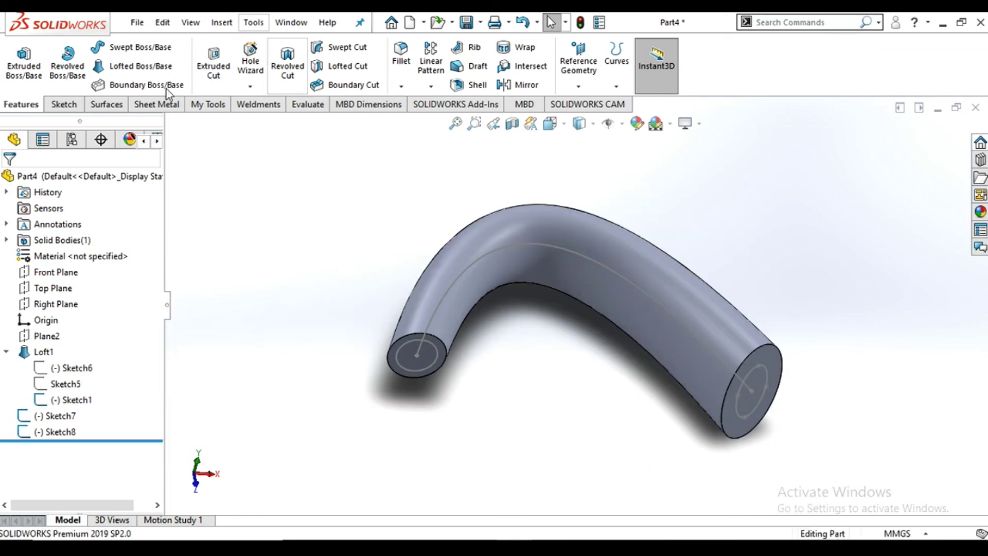
pyautogui.click(351, 71)
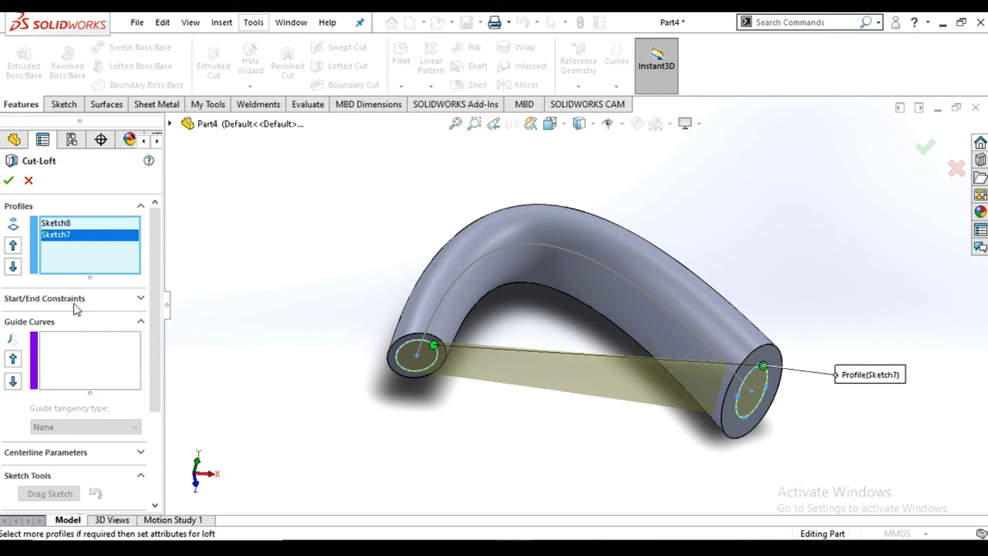
pyautogui.click(77, 452)
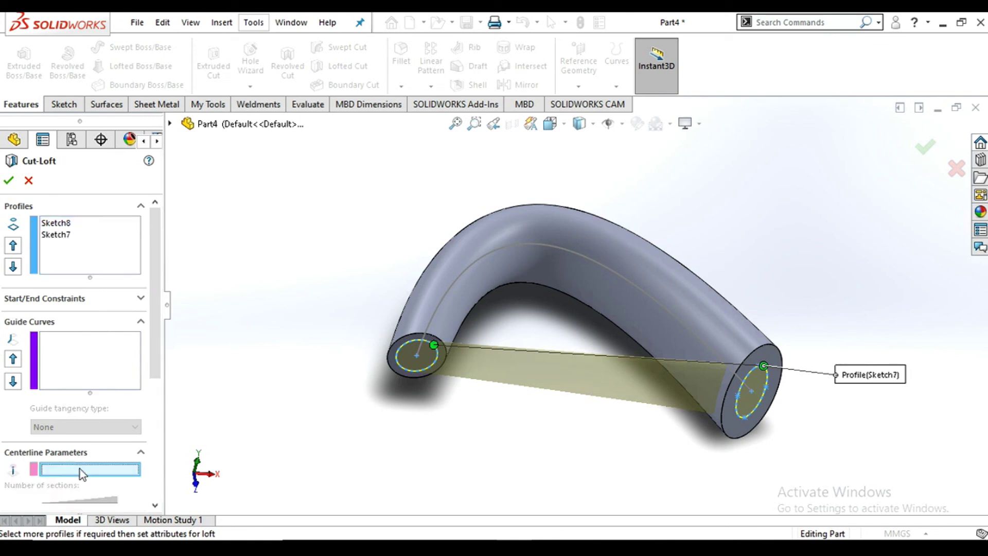
pyautogui.click(607, 266)
pyautogui.moveTo(589, 399); pyautogui.dragTo(515, 396, button='middle')
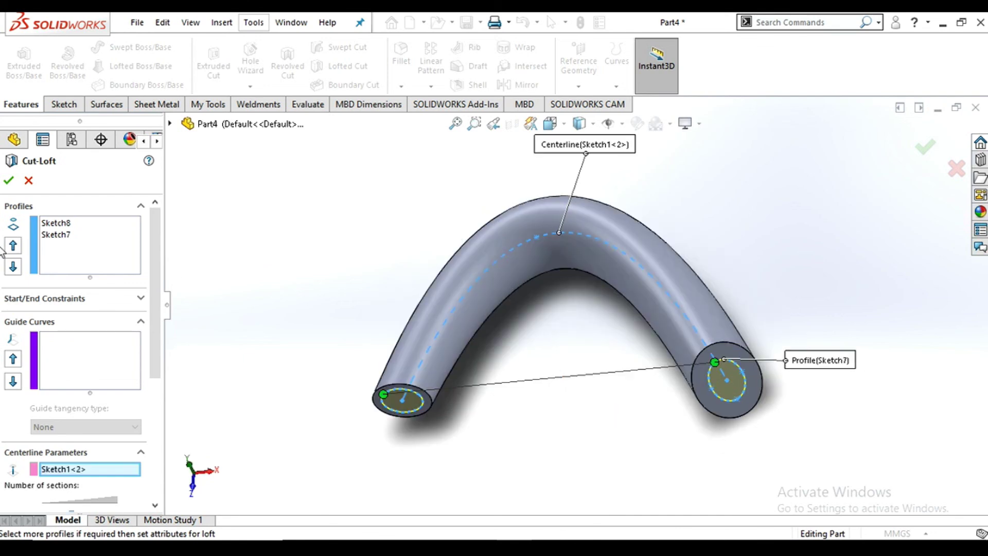
pyautogui.click(10, 181)
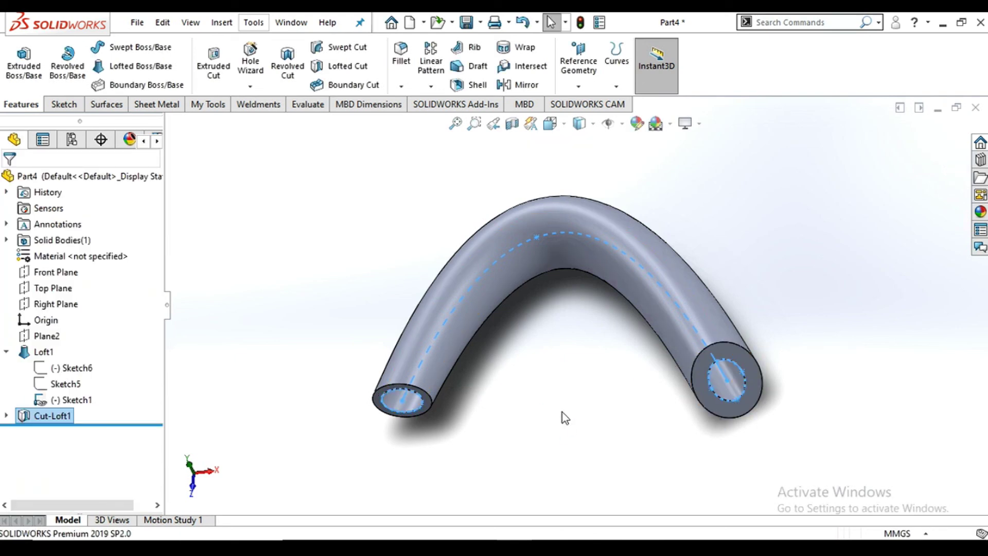
# Step: Examine the hollowed tube and its openings at both ends from several angles, and collapse Loft1 in the feature tree
pyautogui.moveTo(432, 407); pyautogui.dragTo(410, 273, button='middle')
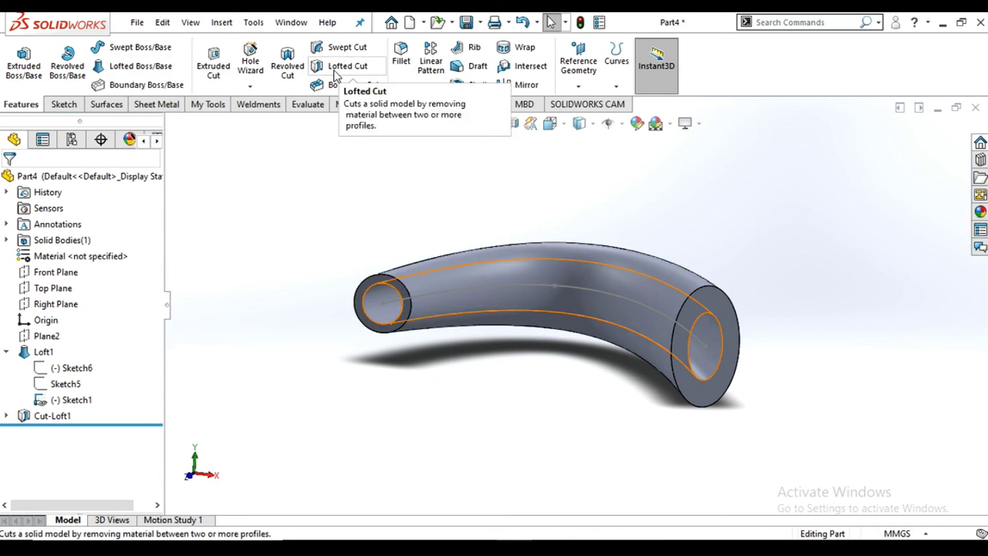
pyautogui.scroll(1, 607, 359)
pyautogui.scroll(-2, 561, 333)
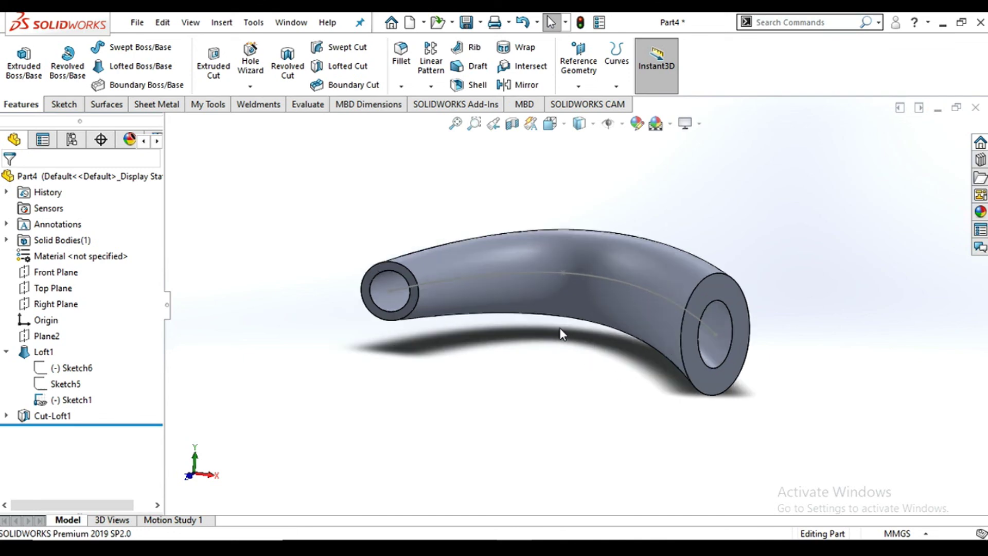
pyautogui.moveTo(573, 341)
pyautogui.mouseDown(button='middle')
pyautogui.moveTo(535, 368)
pyautogui.moveTo(570, 314)
pyautogui.moveTo(577, 324)
pyautogui.mouseUp(button='middle')
pyautogui.scroll(-4, 582, 273)
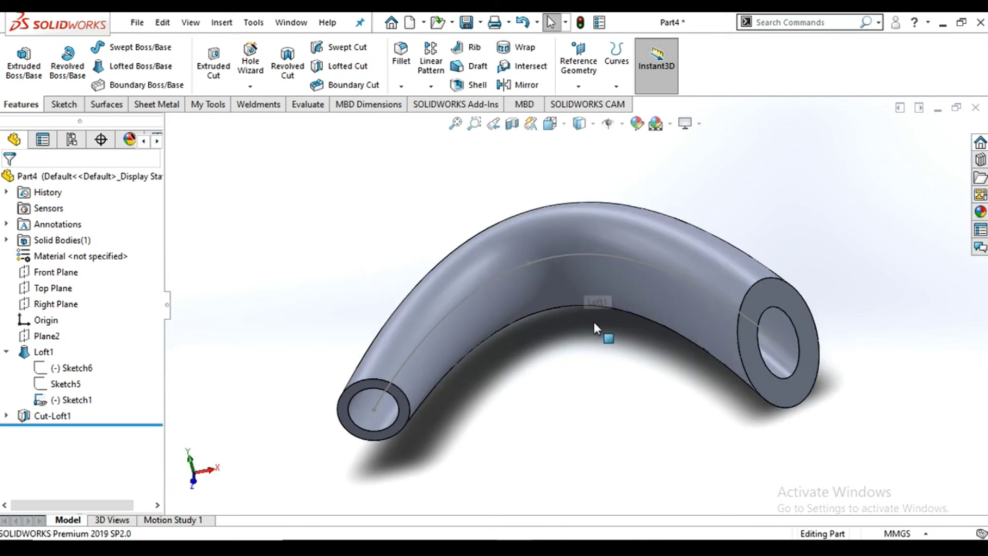
pyautogui.moveTo(611, 373); pyautogui.dragTo(644, 385, button='middle')
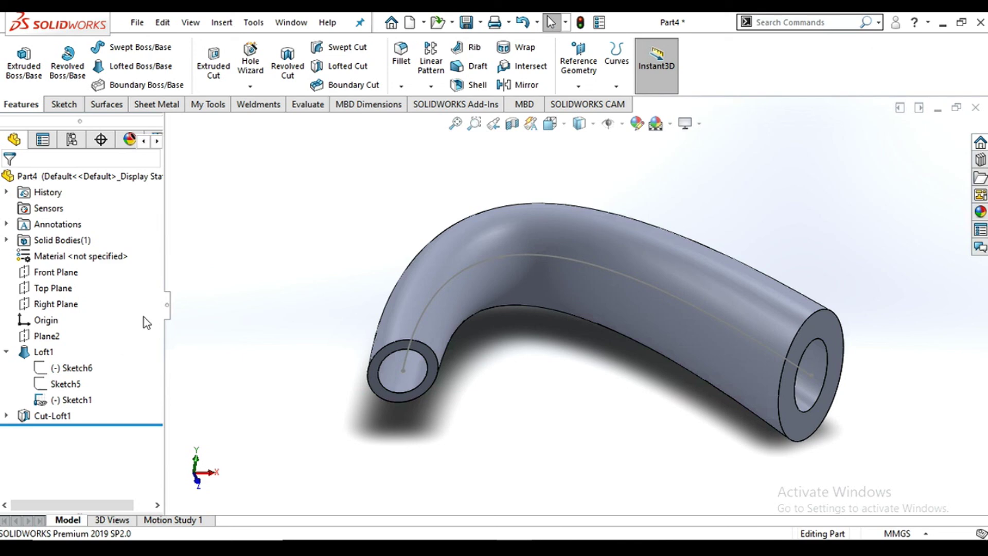
pyautogui.click(7, 351)
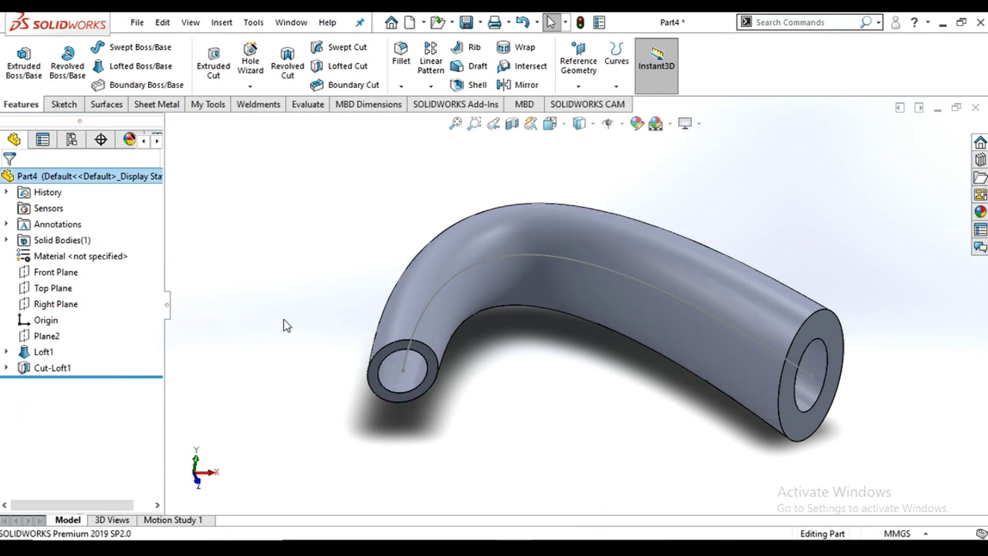
pyautogui.moveTo(715, 298); pyautogui.dragTo(665, 332, button='middle')
pyautogui.scroll(3, 665, 332)
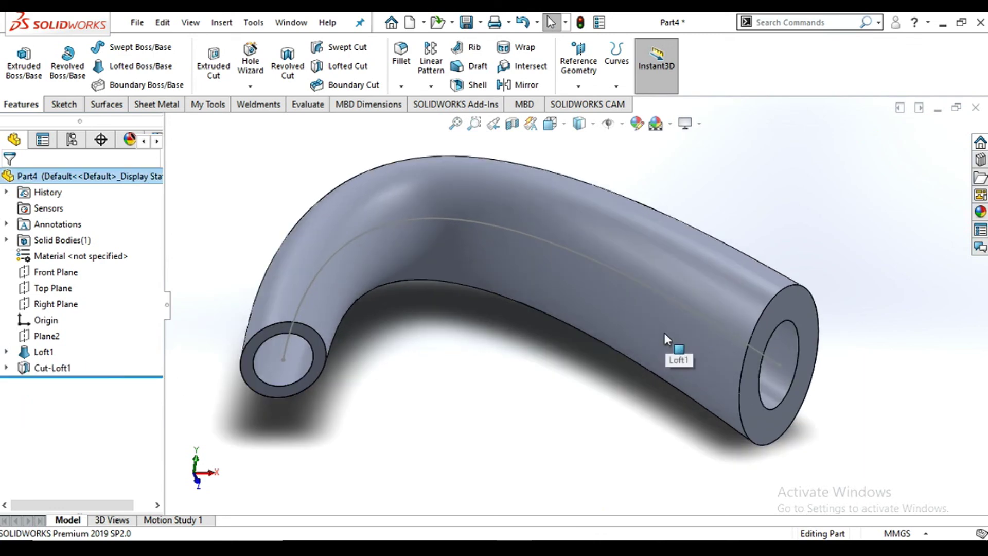
pyautogui.scroll(3, 666, 330)
pyautogui.scroll(-3, 666, 330)
pyautogui.moveTo(666, 330); pyautogui.dragTo(505, 235, button='middle')
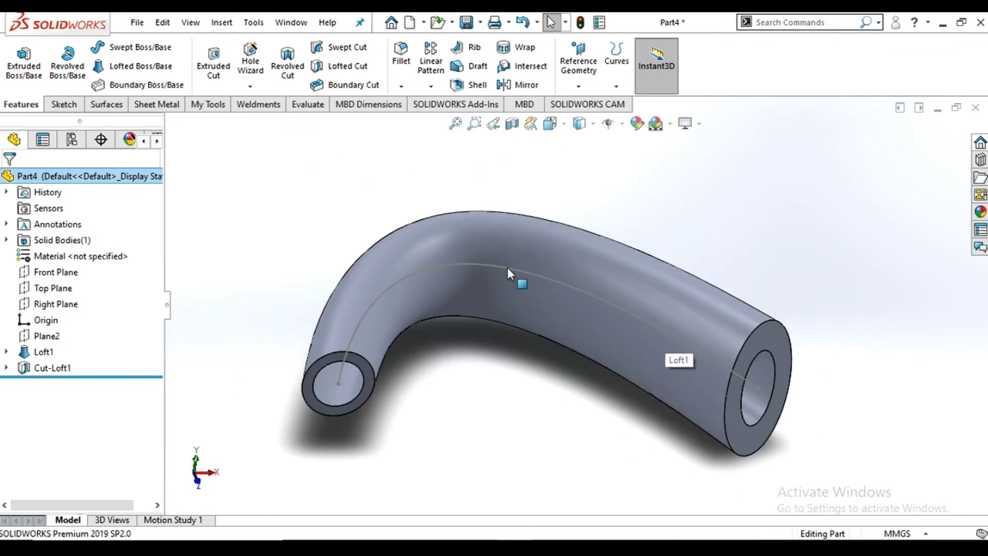